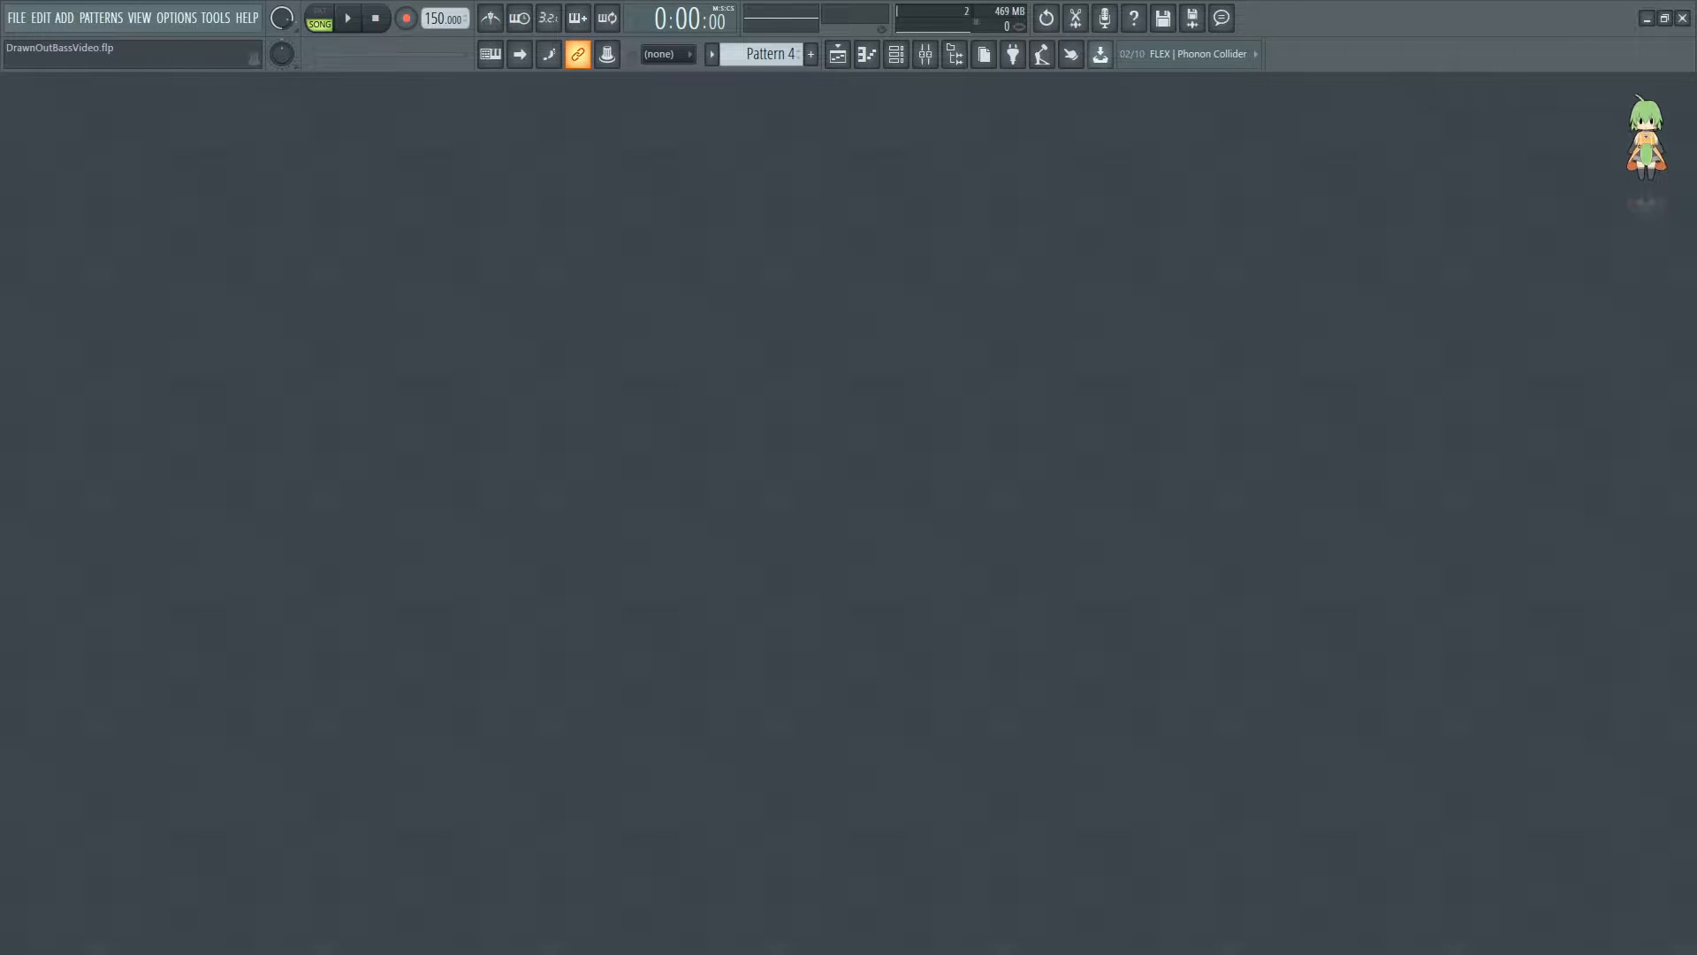
Show the channel rack and open the existing Serum instrument to preview its sound
left_click(896, 54)
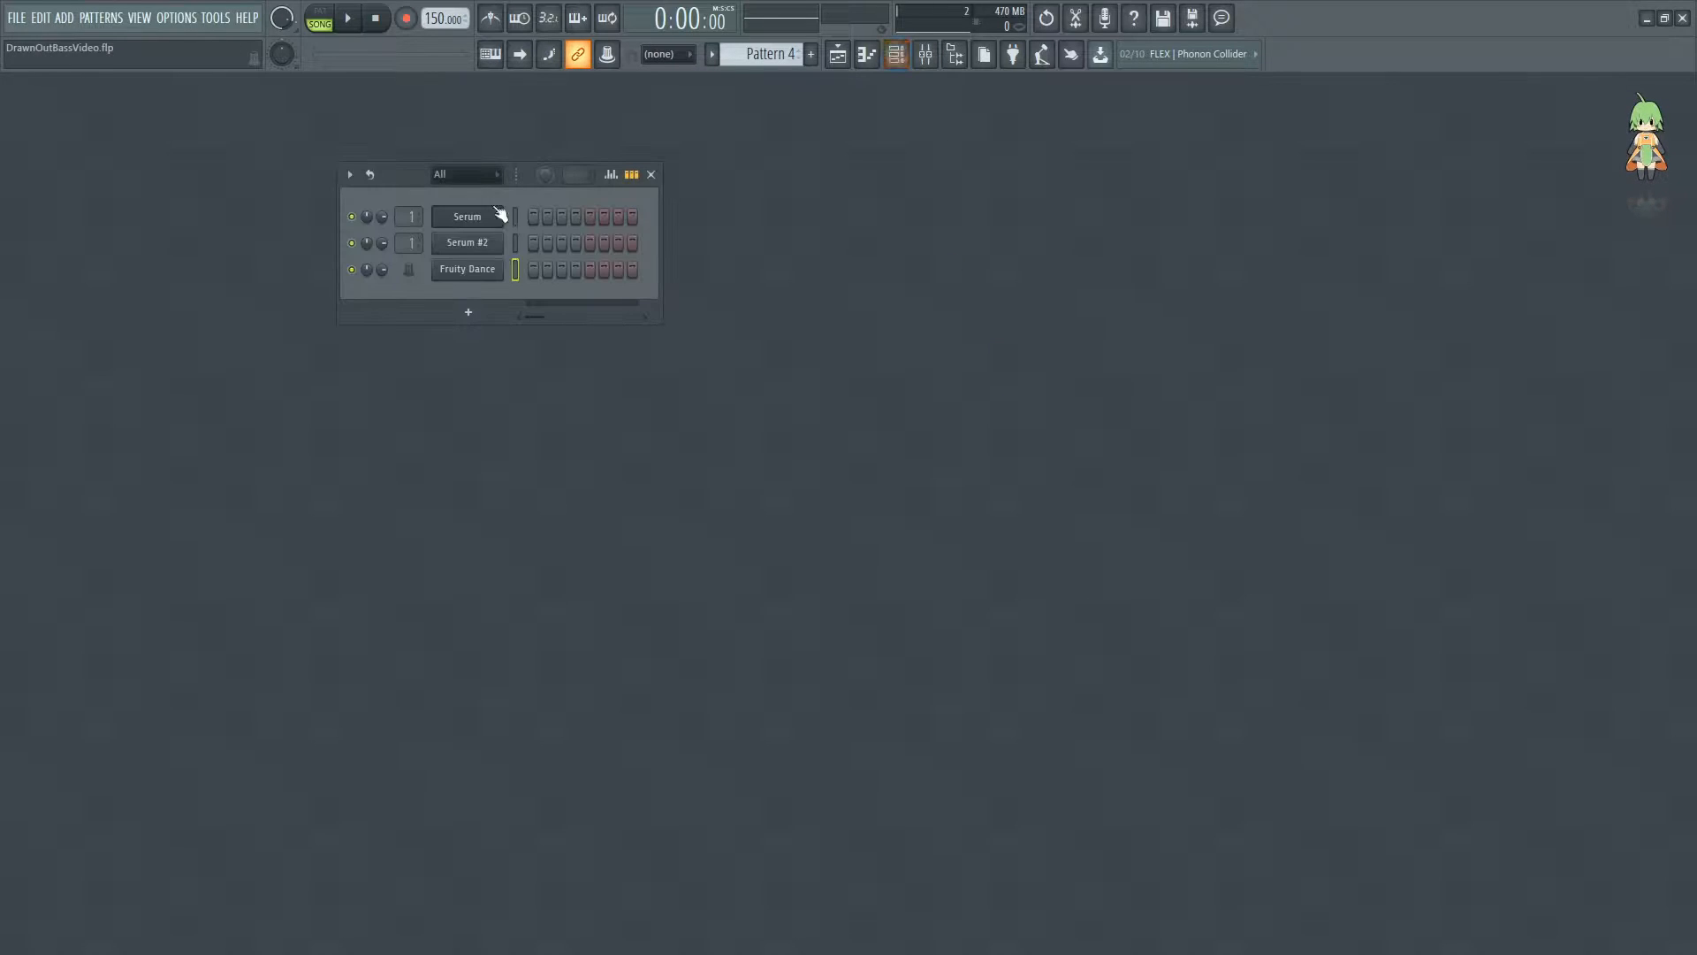
left_click(485, 223)
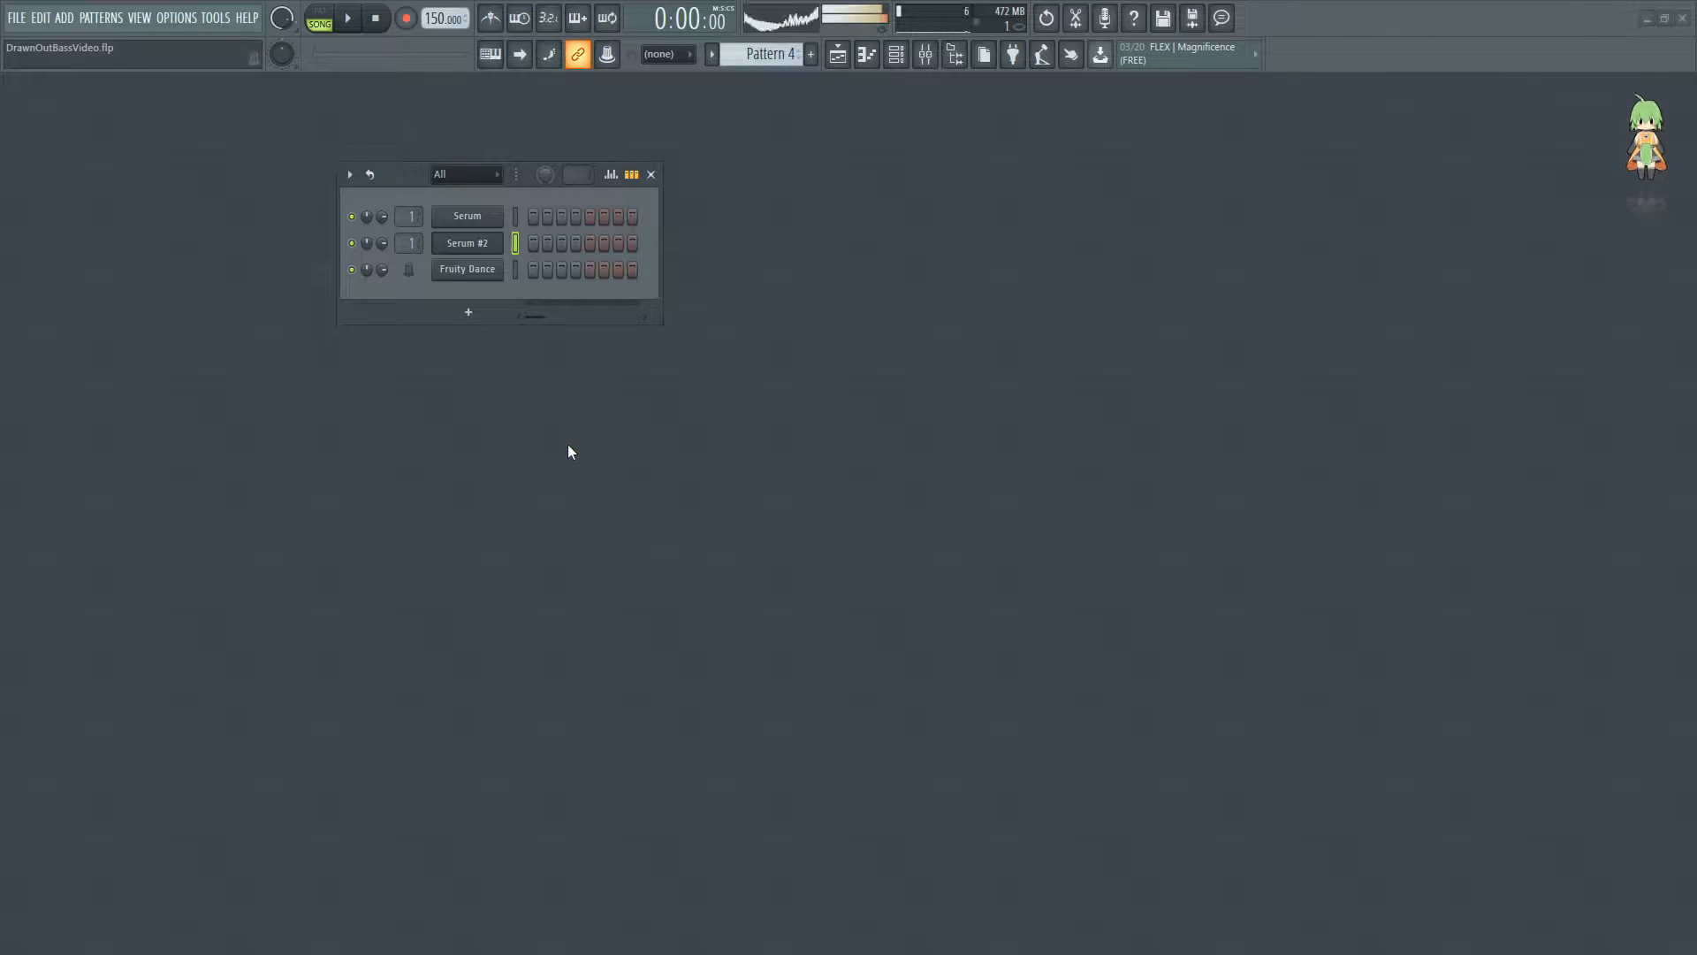
left_click(485, 224)
Add a new Serum instrument channel to the project
left_click(63, 18)
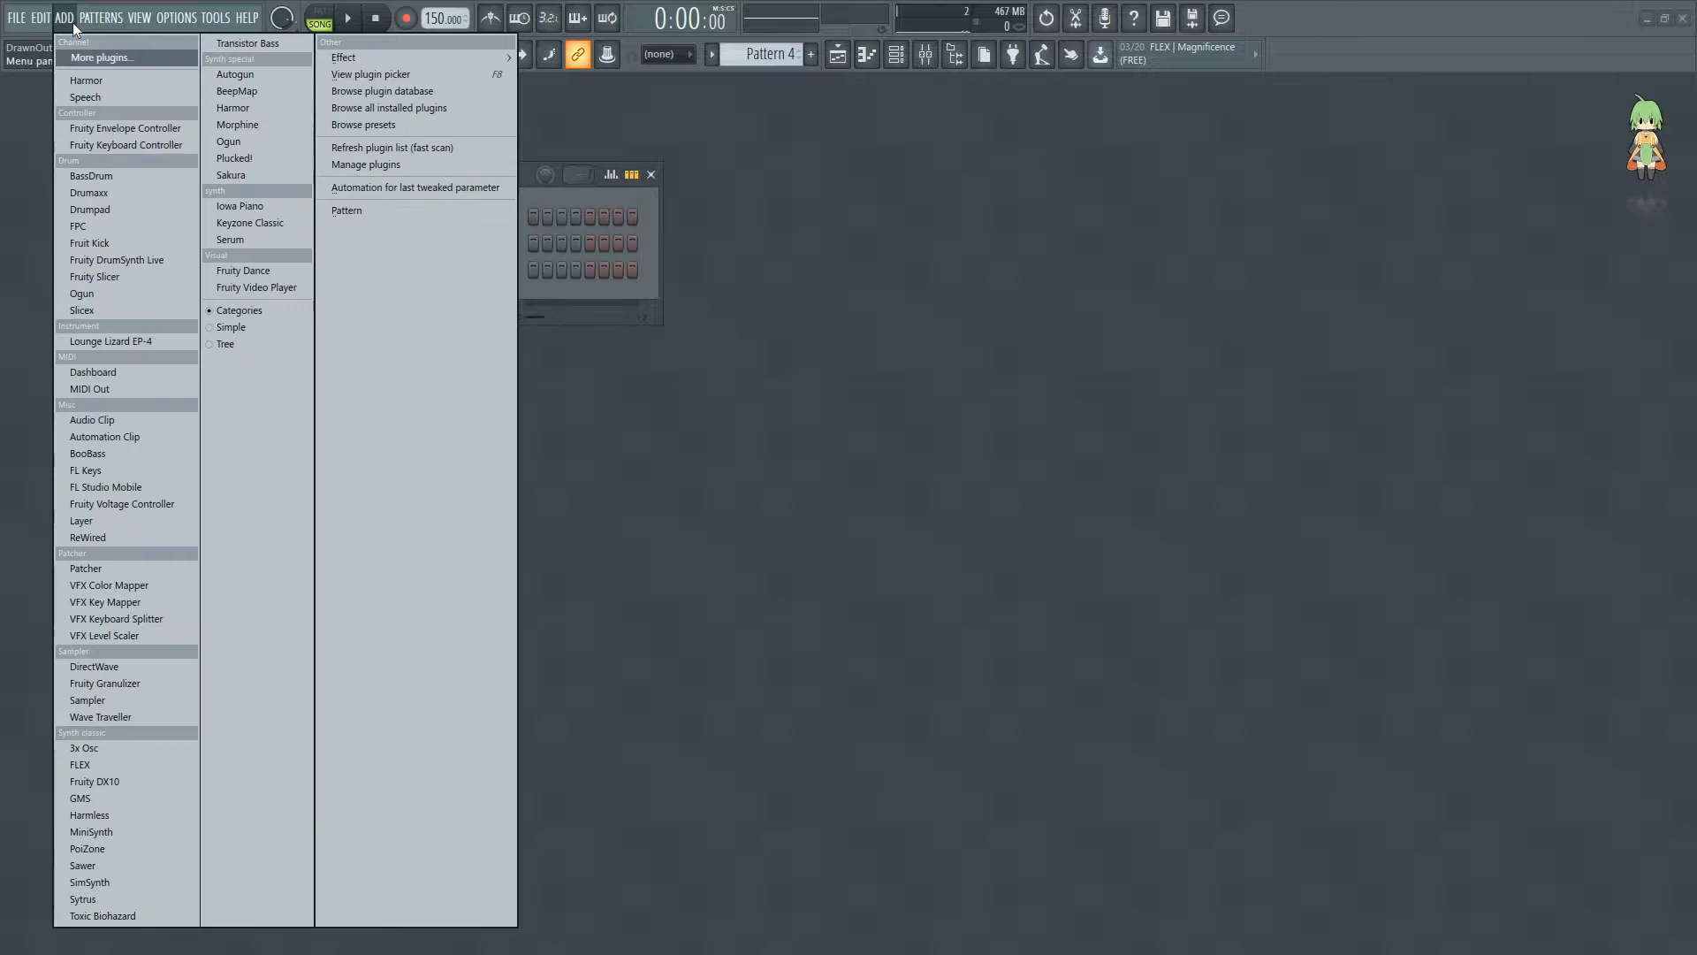
left_click(253, 235)
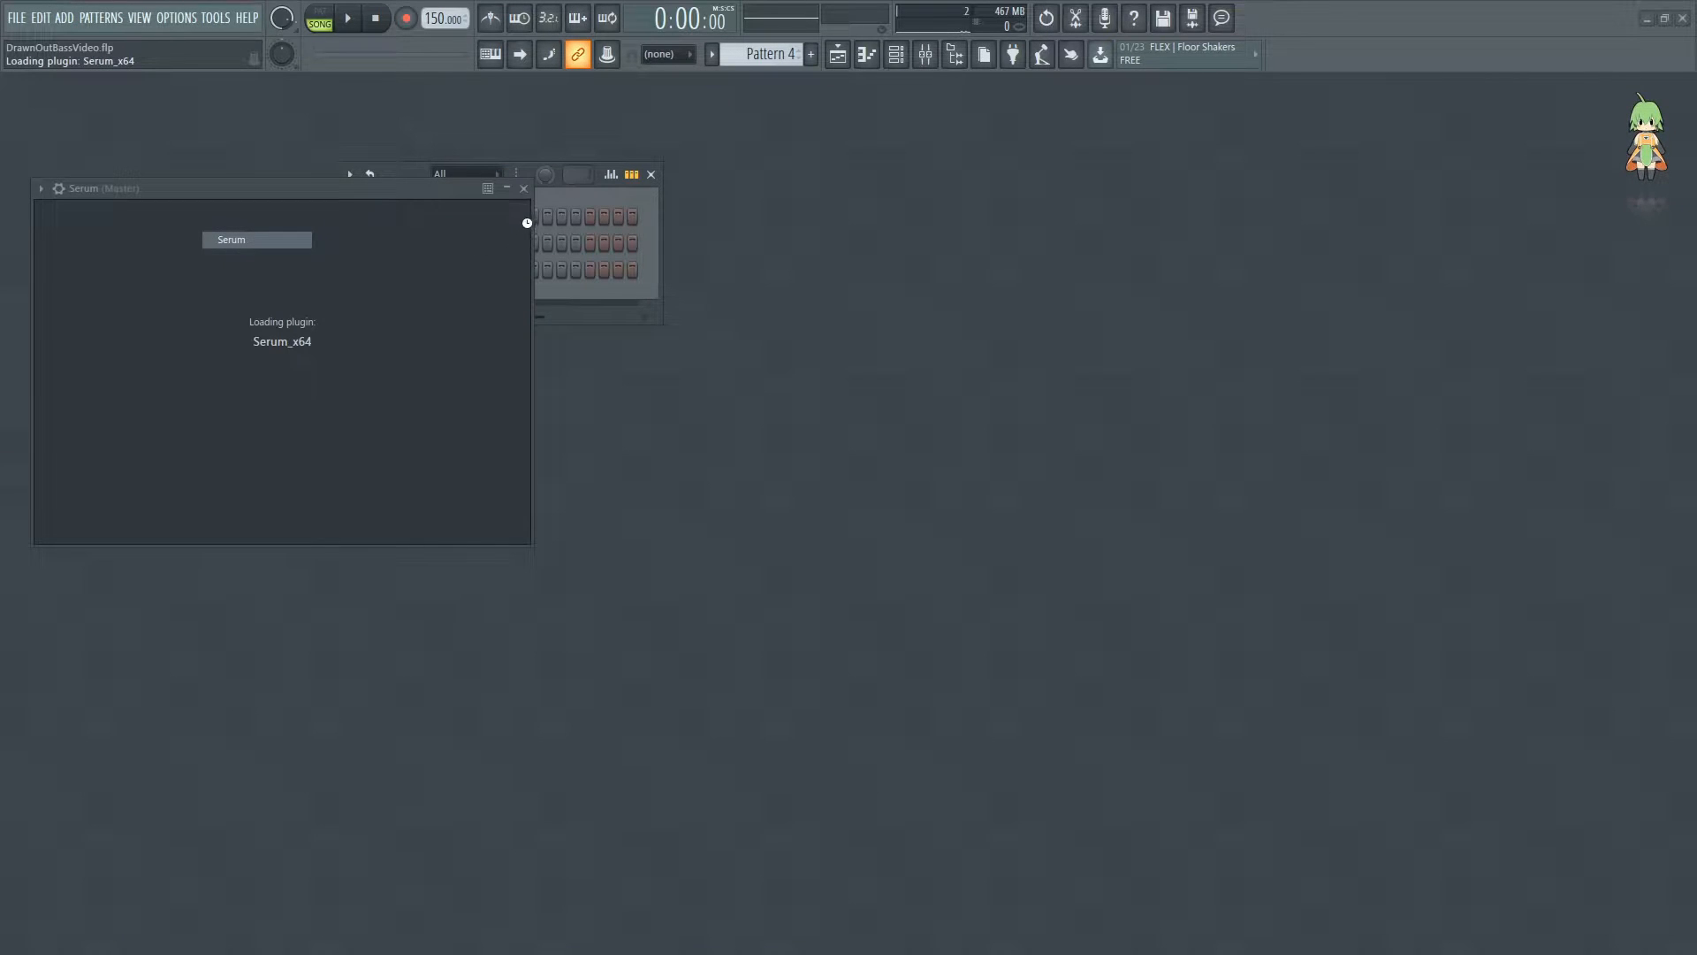
left_click(92, 225)
left_click(91, 225)
left_click(92, 224)
left_click(96, 374)
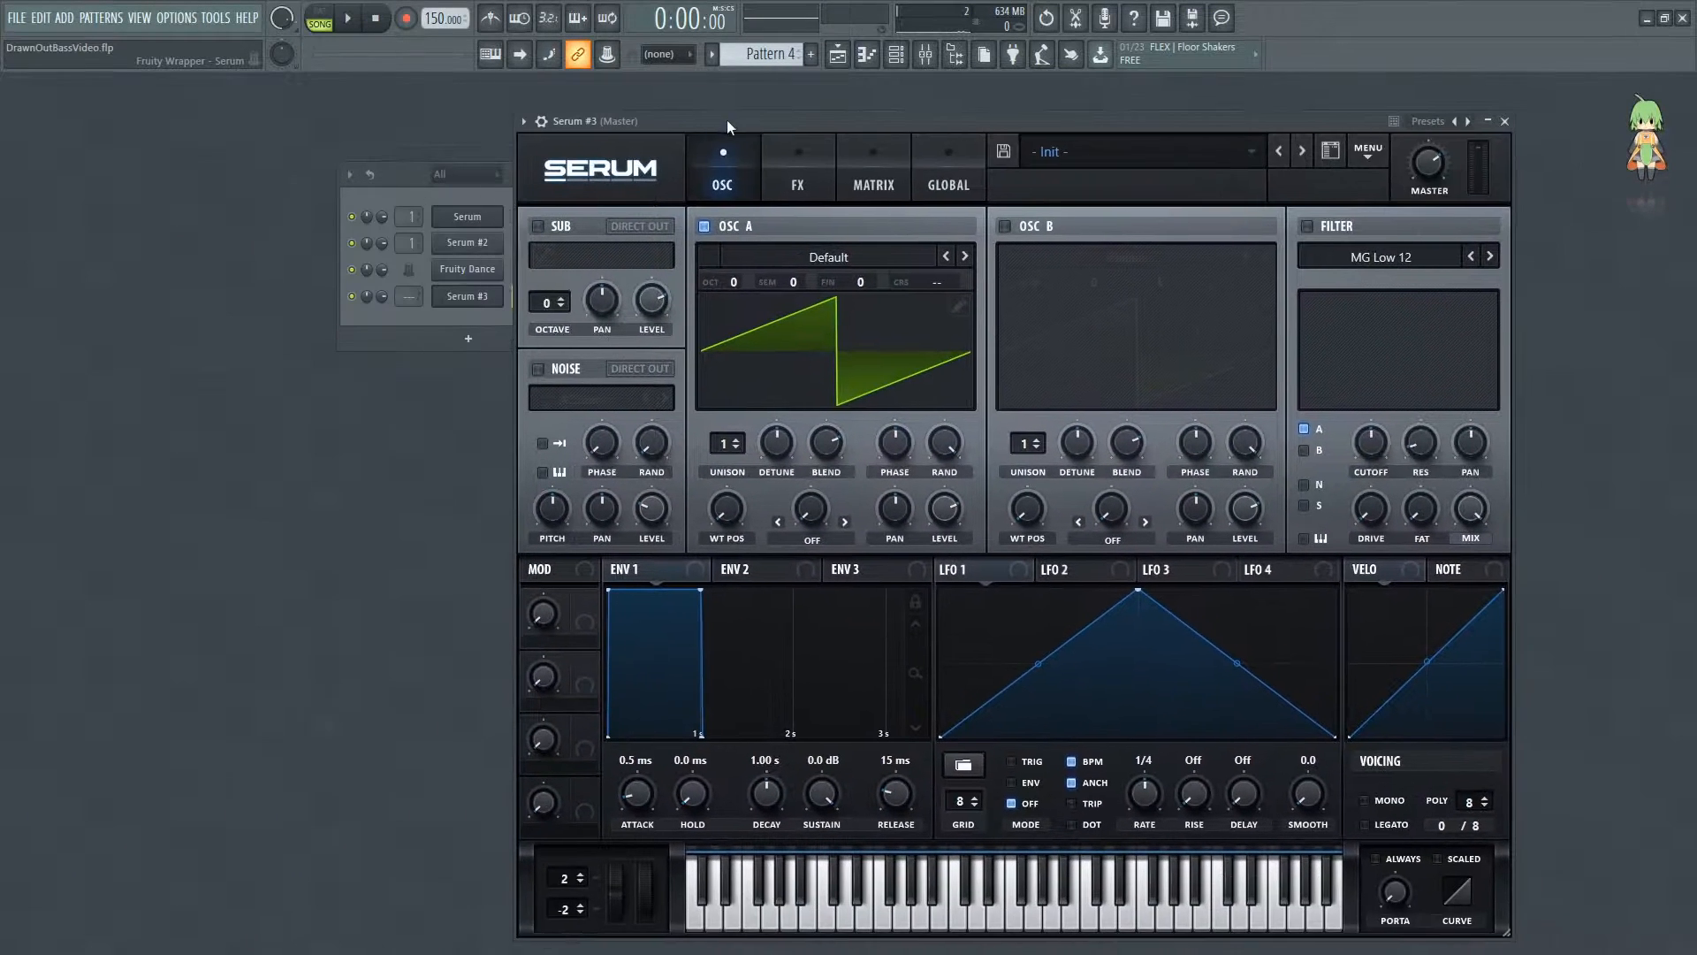
Close the channel rack and move the new Serum window towards the middle of the workspace
left_click_drag(443, 185, 216, 194)
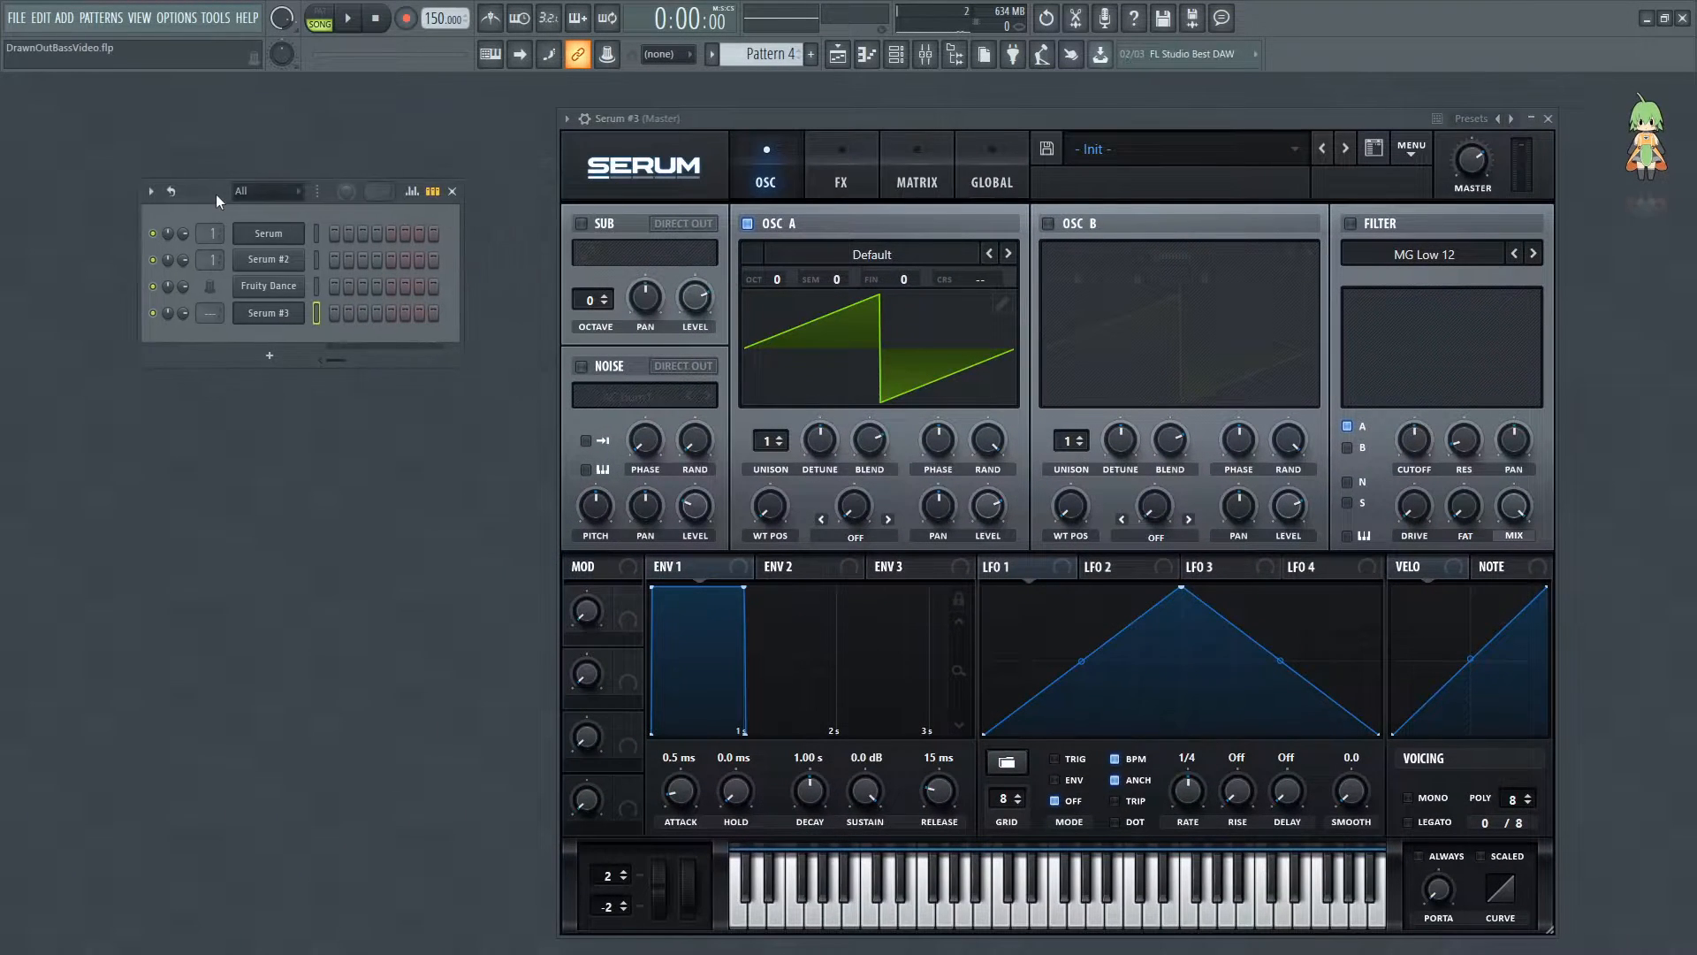
left_click(450, 194)
left_click_drag(791, 119, 610, 108)
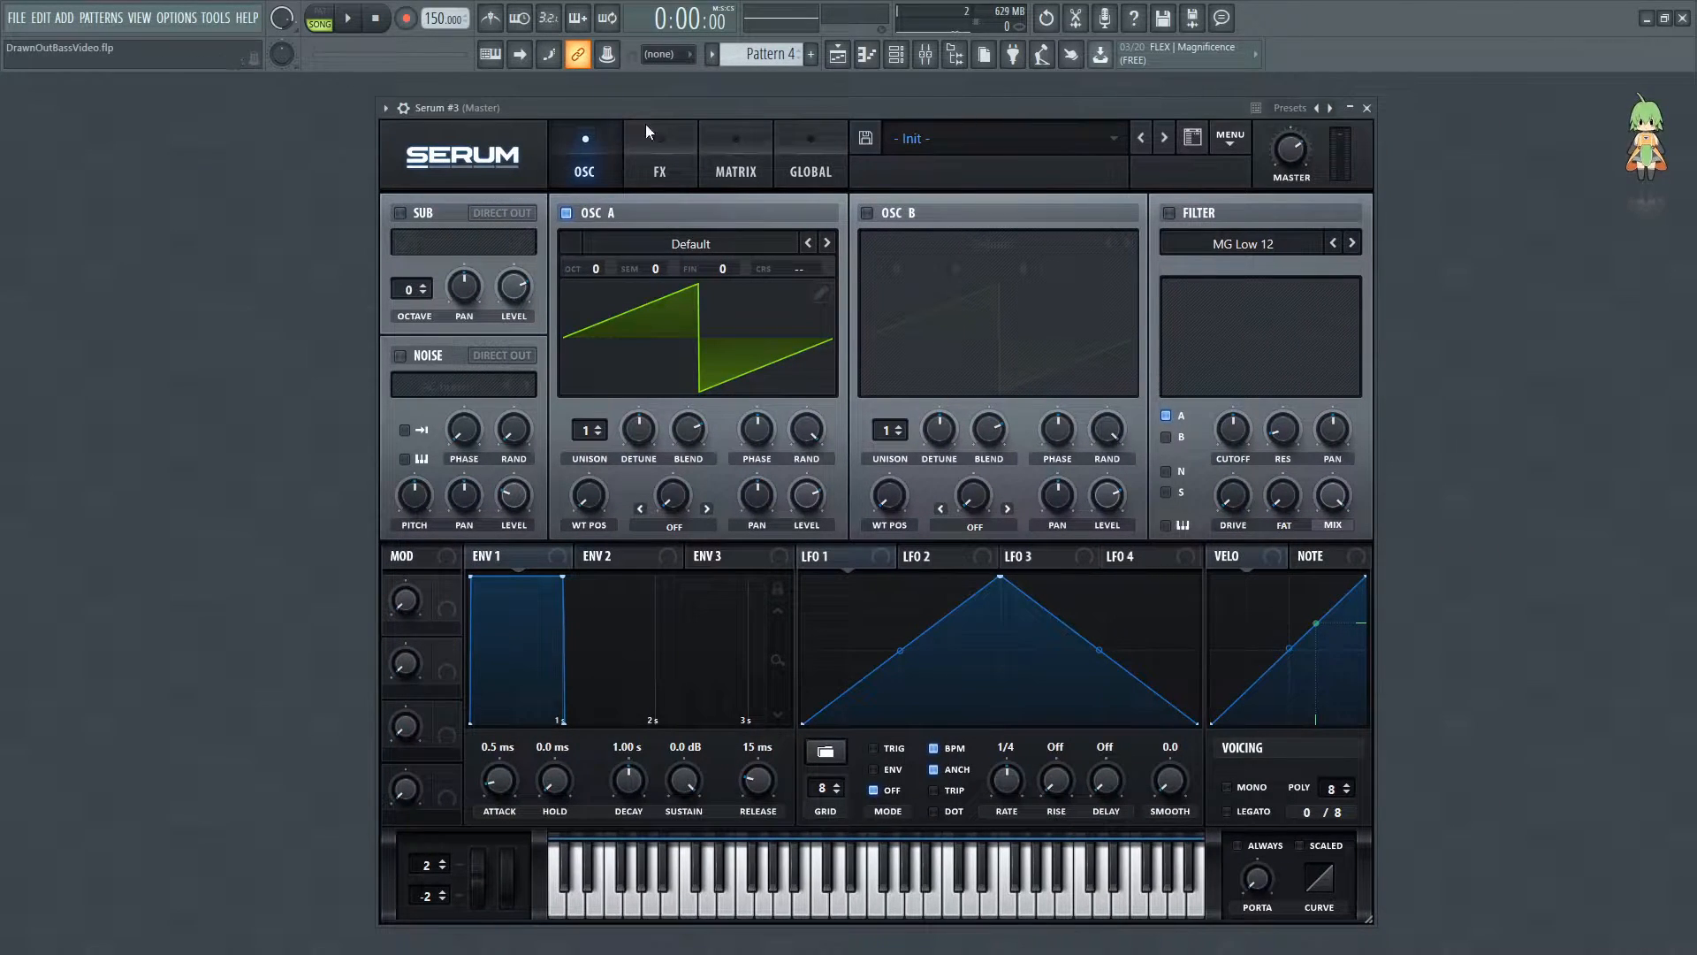
Load the Basic Shapes wavetable into OSC A
left_click(663, 237)
mouse_move(648, 267)
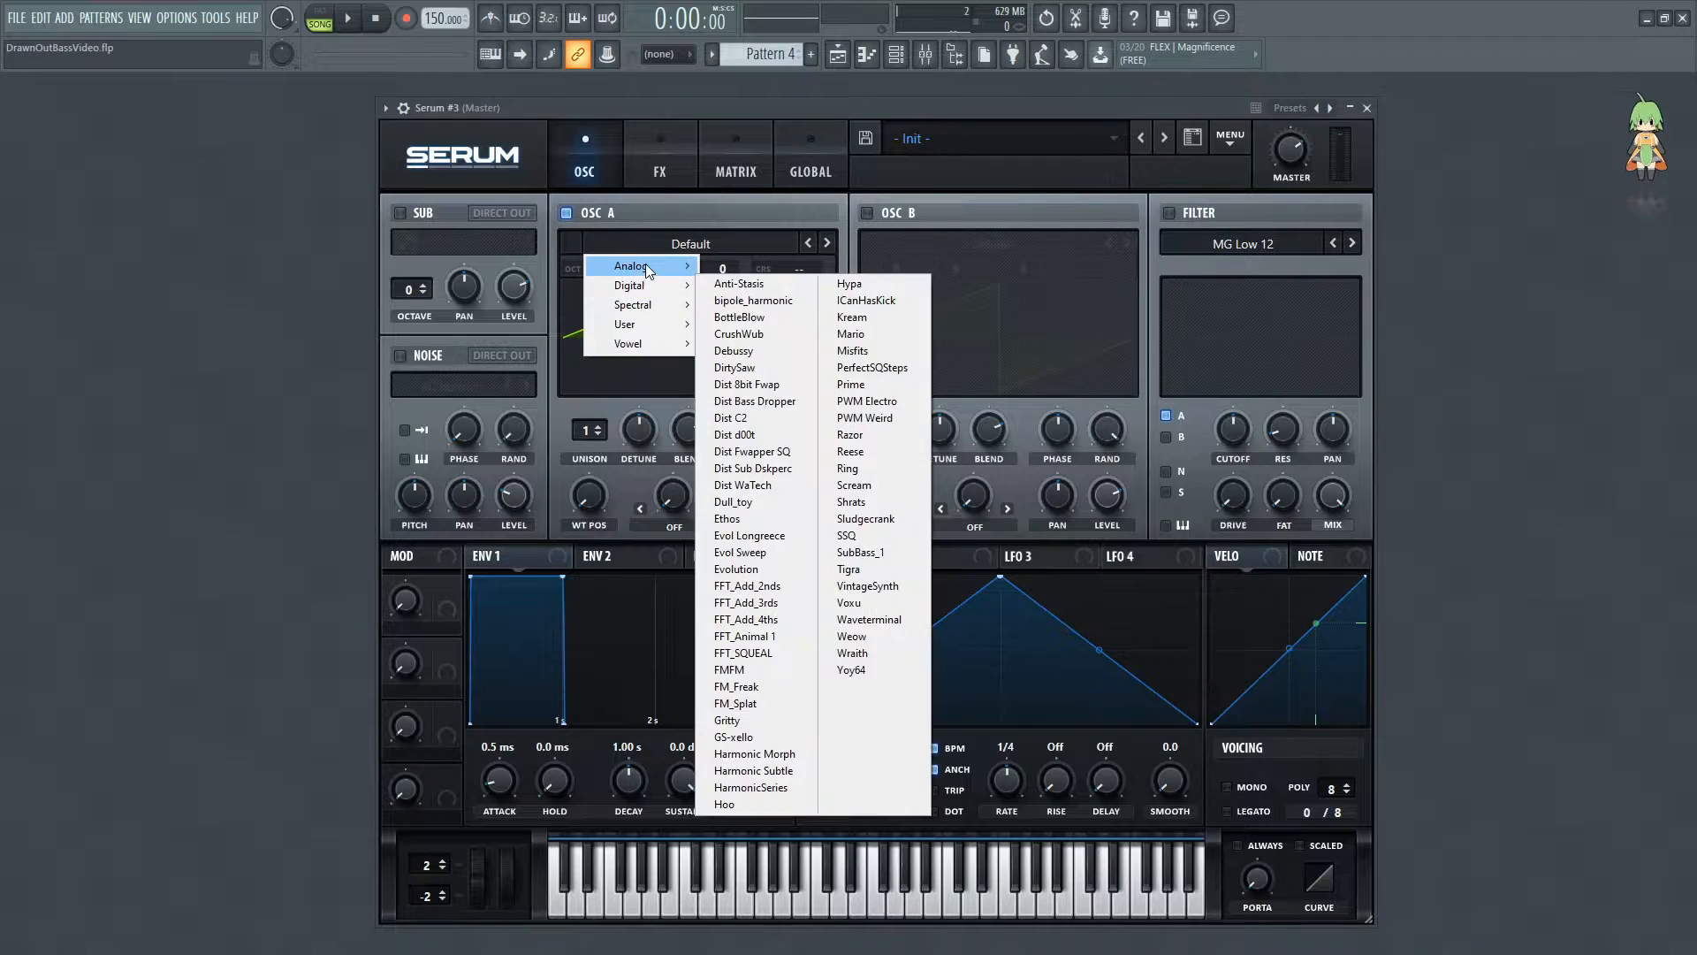
left_click(772, 345)
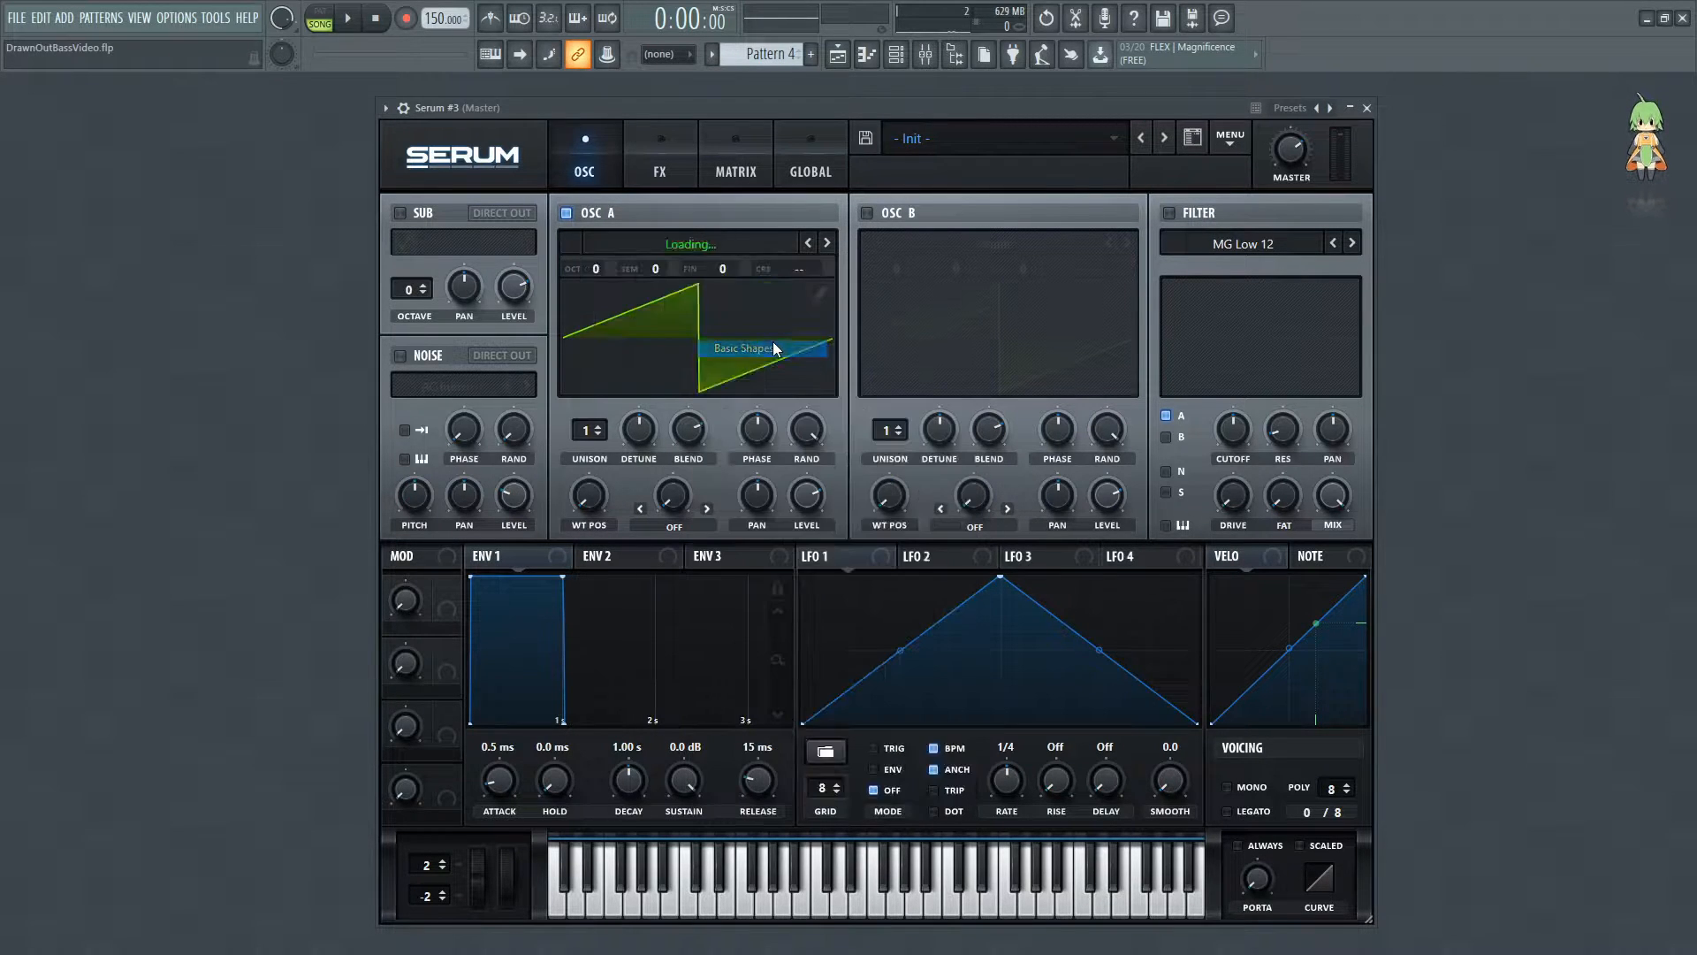
Enable OSC B and load the digital wavetable Dist 8bit Fwap into it
left_click(868, 214)
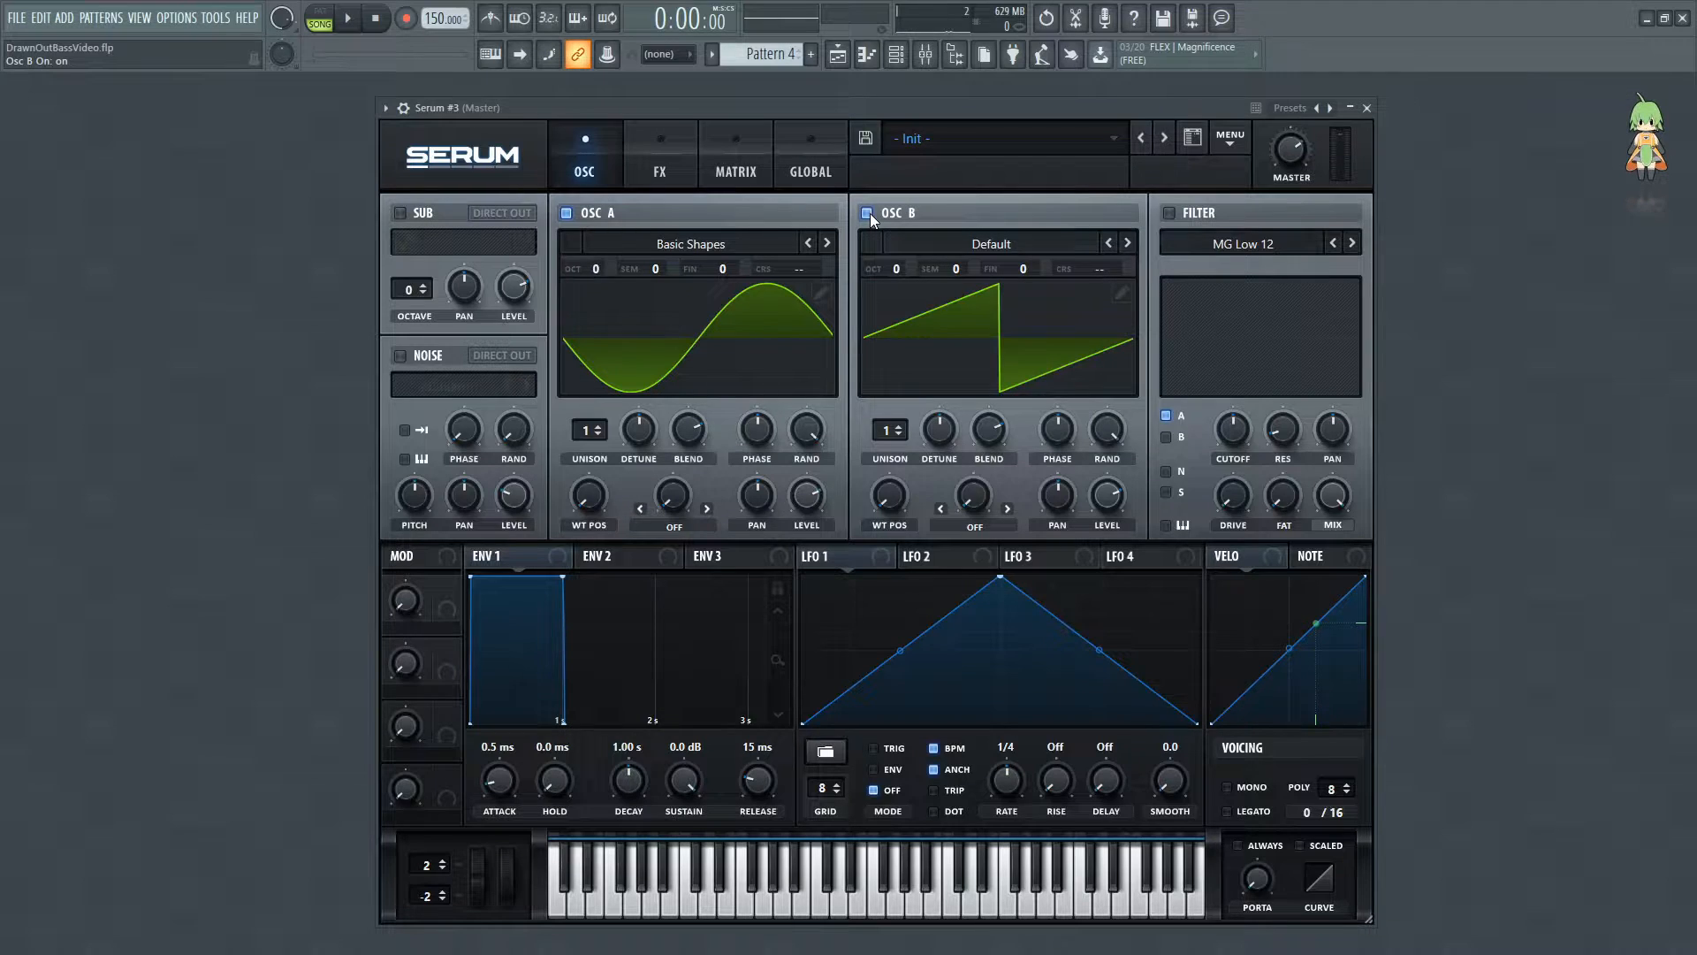
left_click(983, 236)
mouse_move(952, 288)
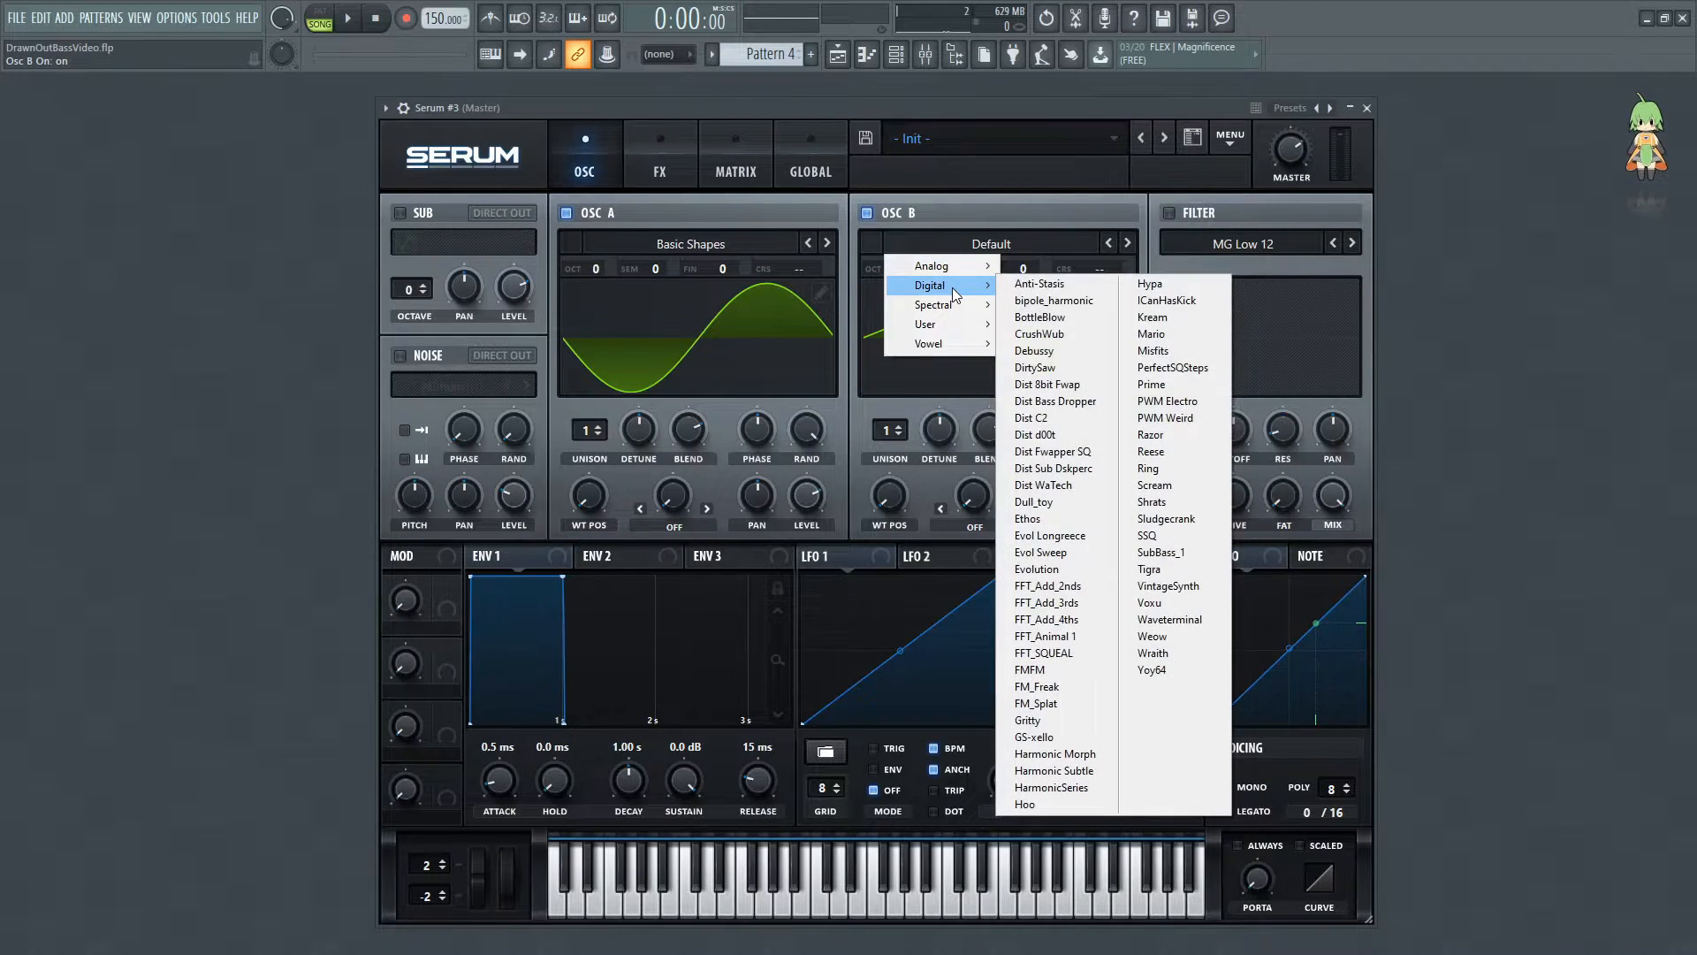
left_click(1040, 392)
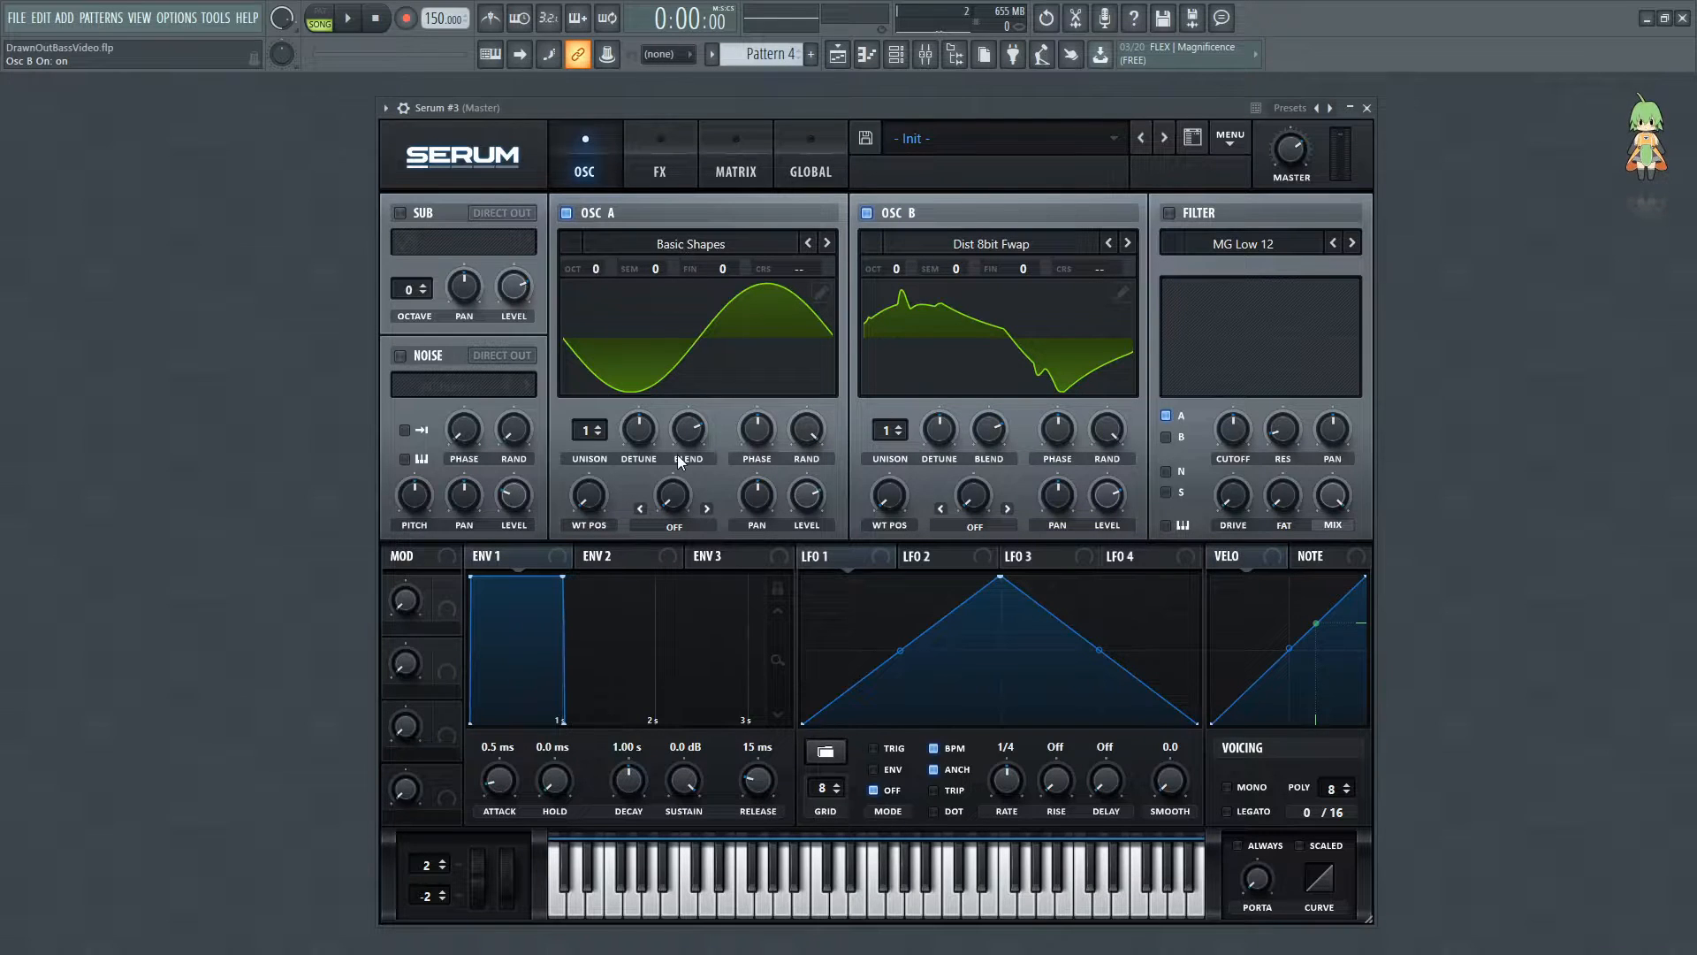
Shape ENV 2 with an attack of 0.0 ms, a decay of 728 ms and a sustain of 0%
left_click(594, 555)
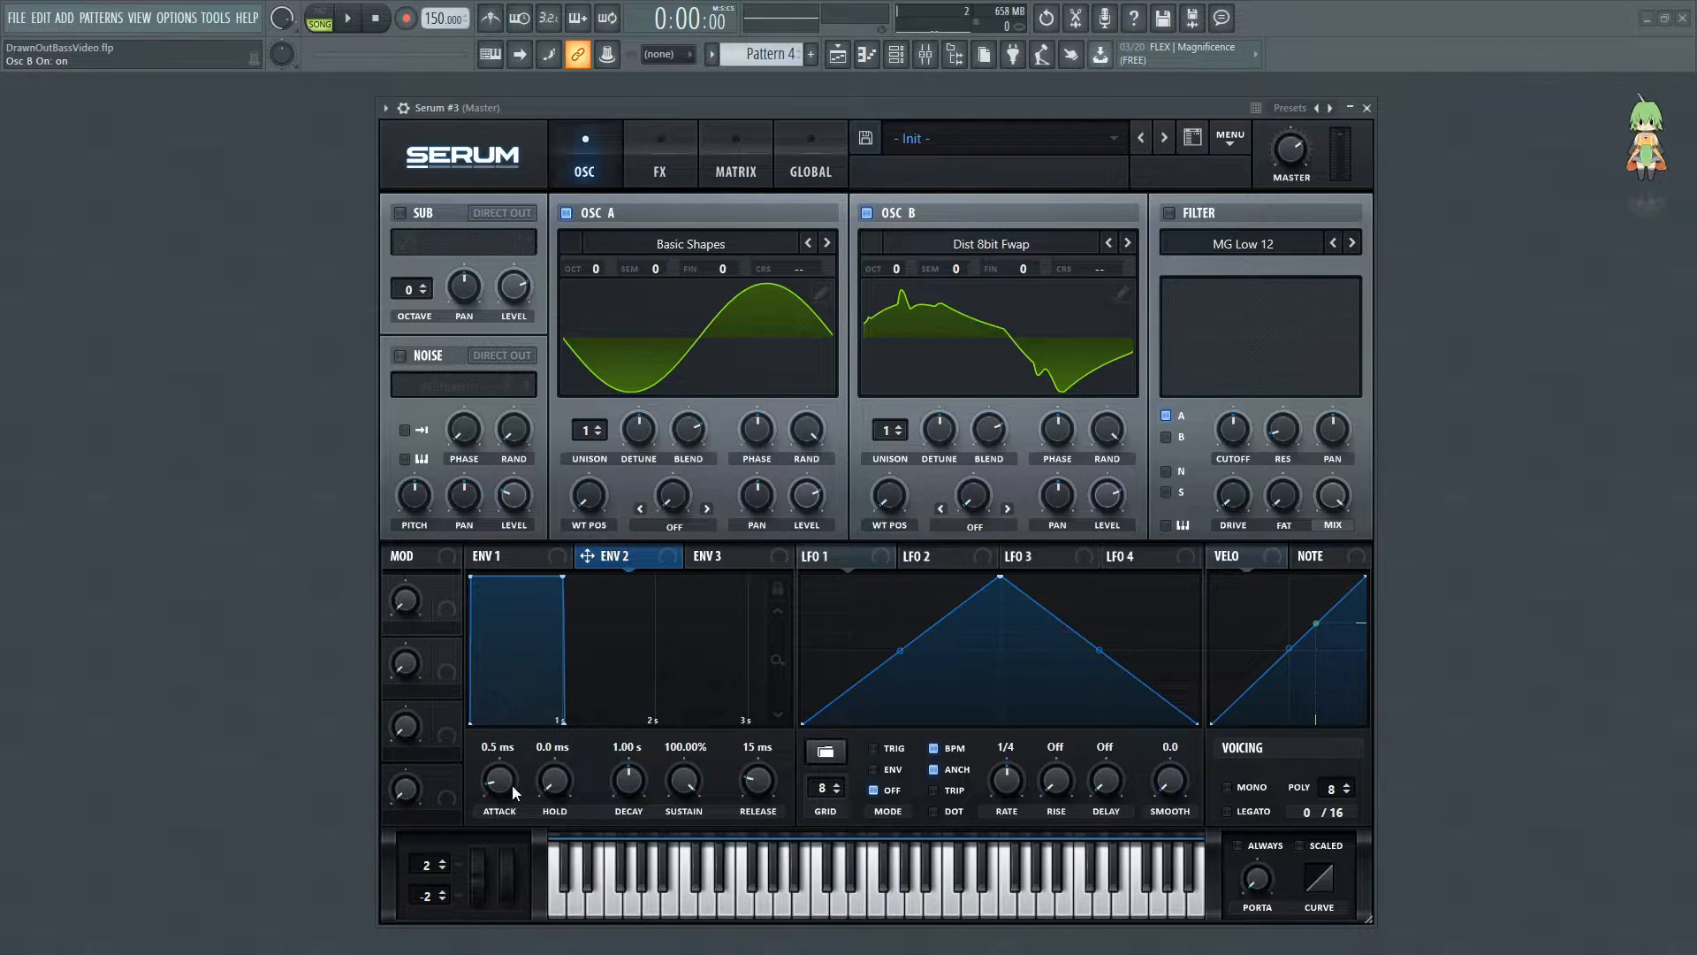
left_click_drag(493, 781, 489, 820)
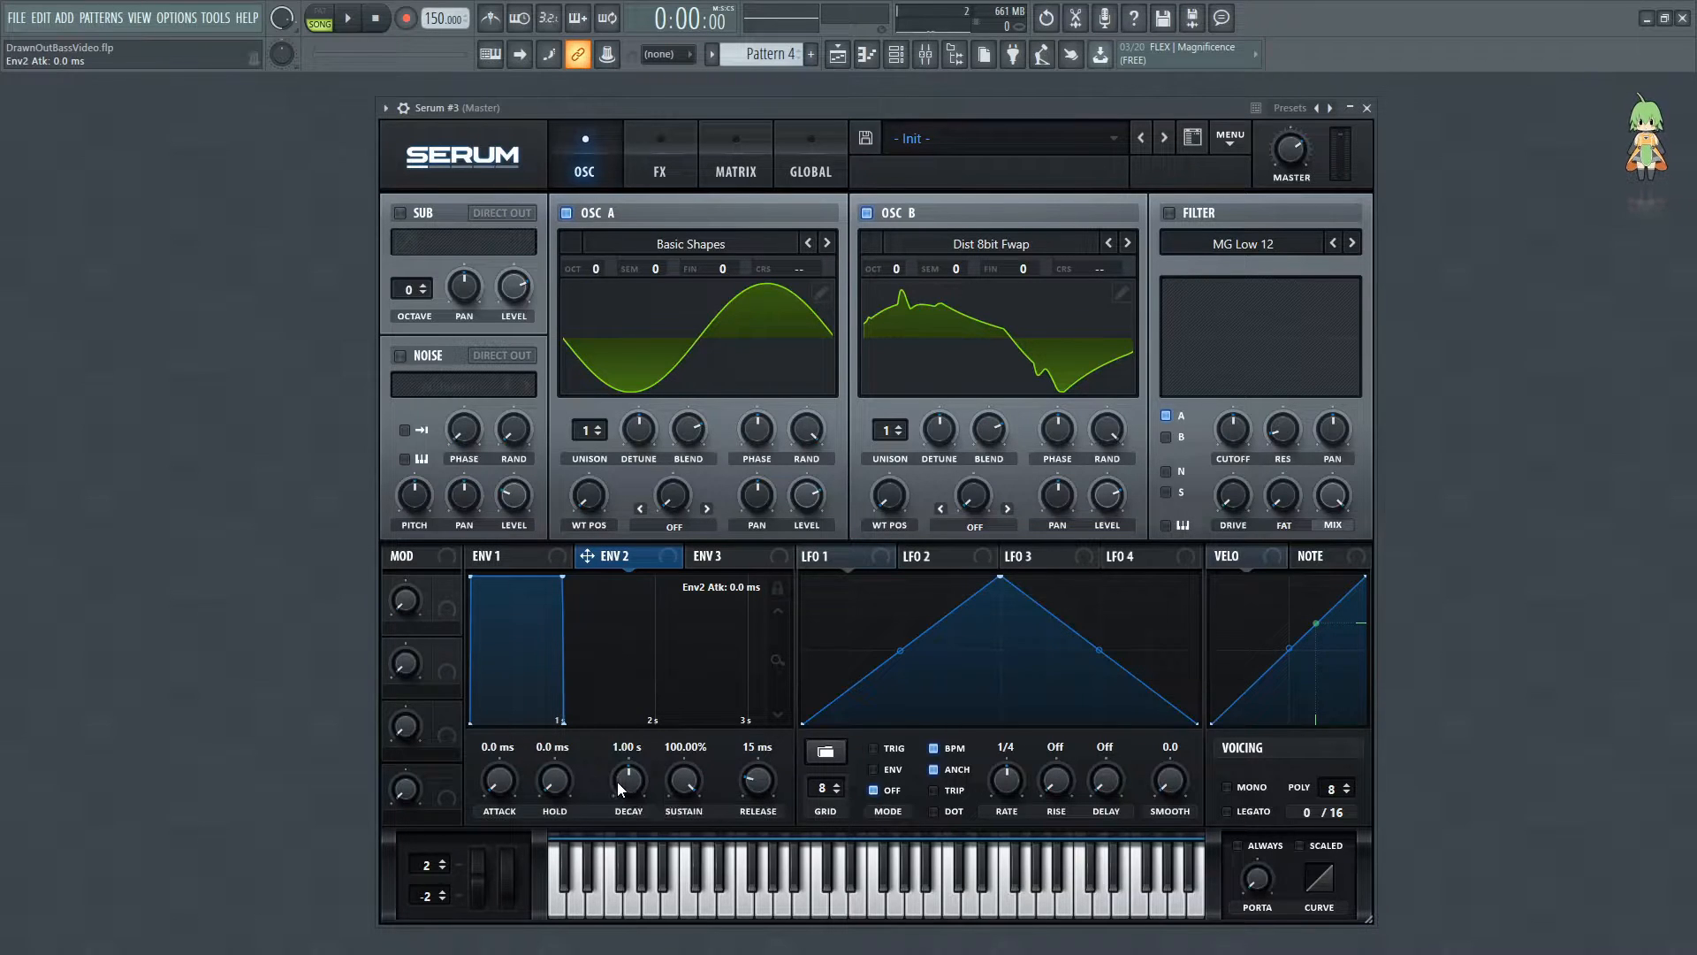
left_click_drag(625, 784, 621, 790)
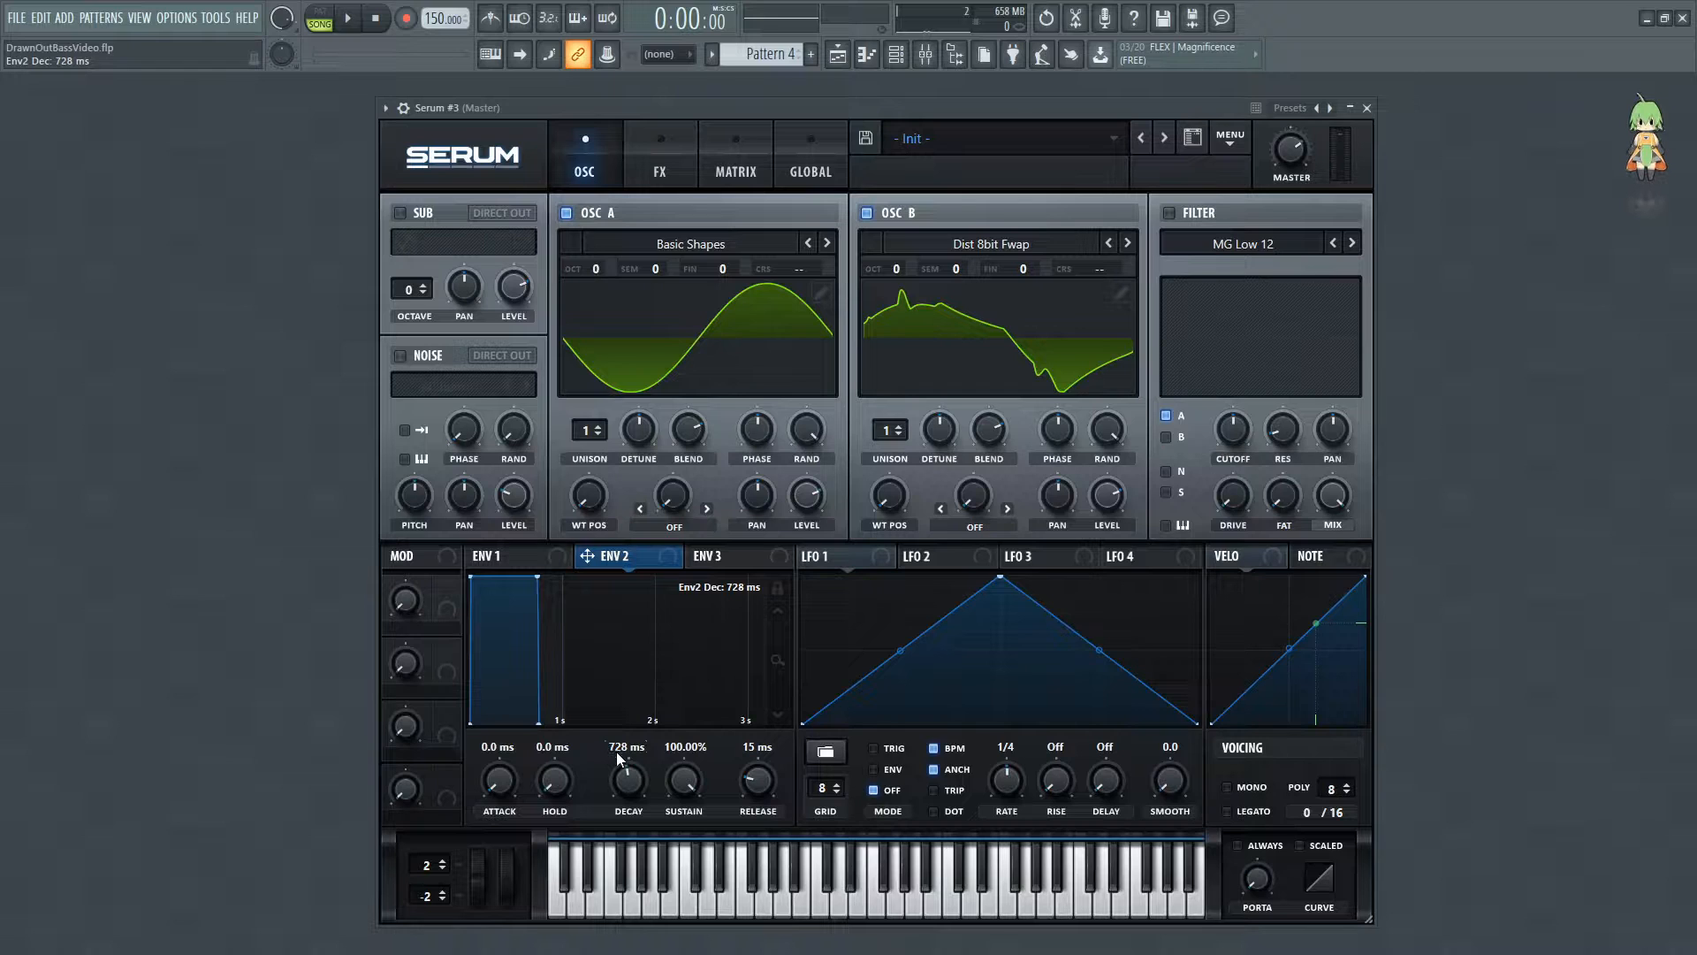
left_click_drag(684, 778, 688, 816)
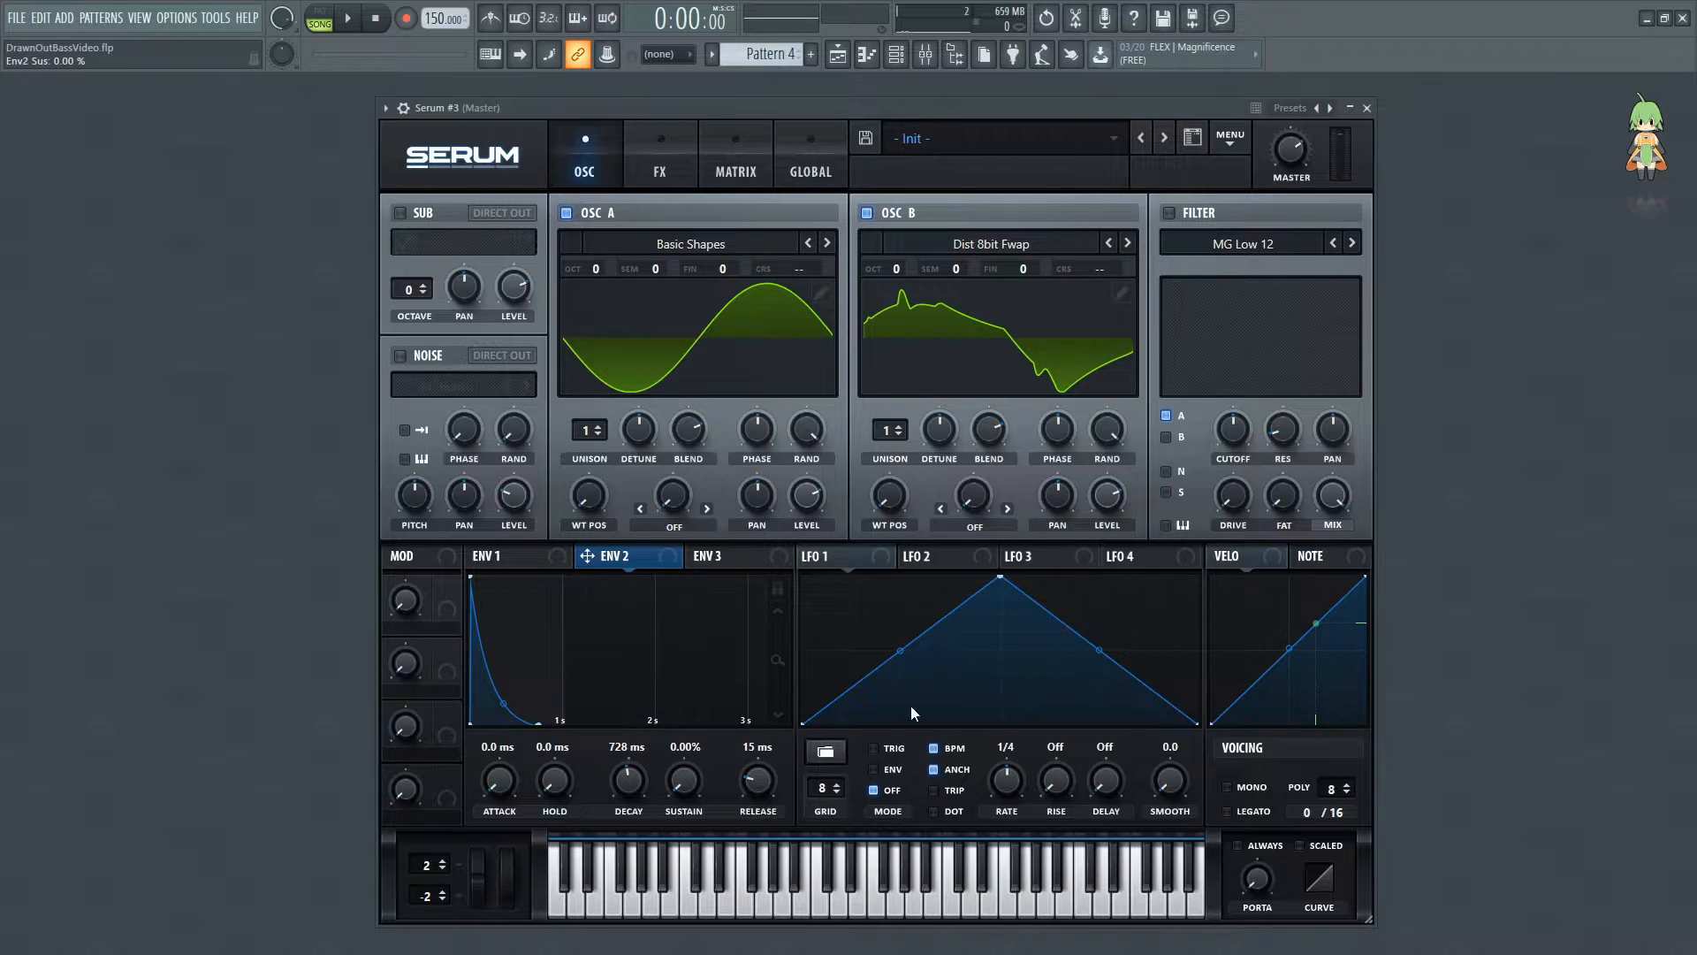
Turn the phase randomness of OSC A and OSC B down to the minimum
left_click(882, 773)
left_click(883, 789)
left_click_drag(807, 432, 787, 670)
left_click(1106, 435)
left_click_drag(1110, 439, 1090, 649)
Raise OSC B by two octaves and set its level to 0%
scroll(897, 268, "up", 1)
left_click_drag(1106, 495, 1098, 654)
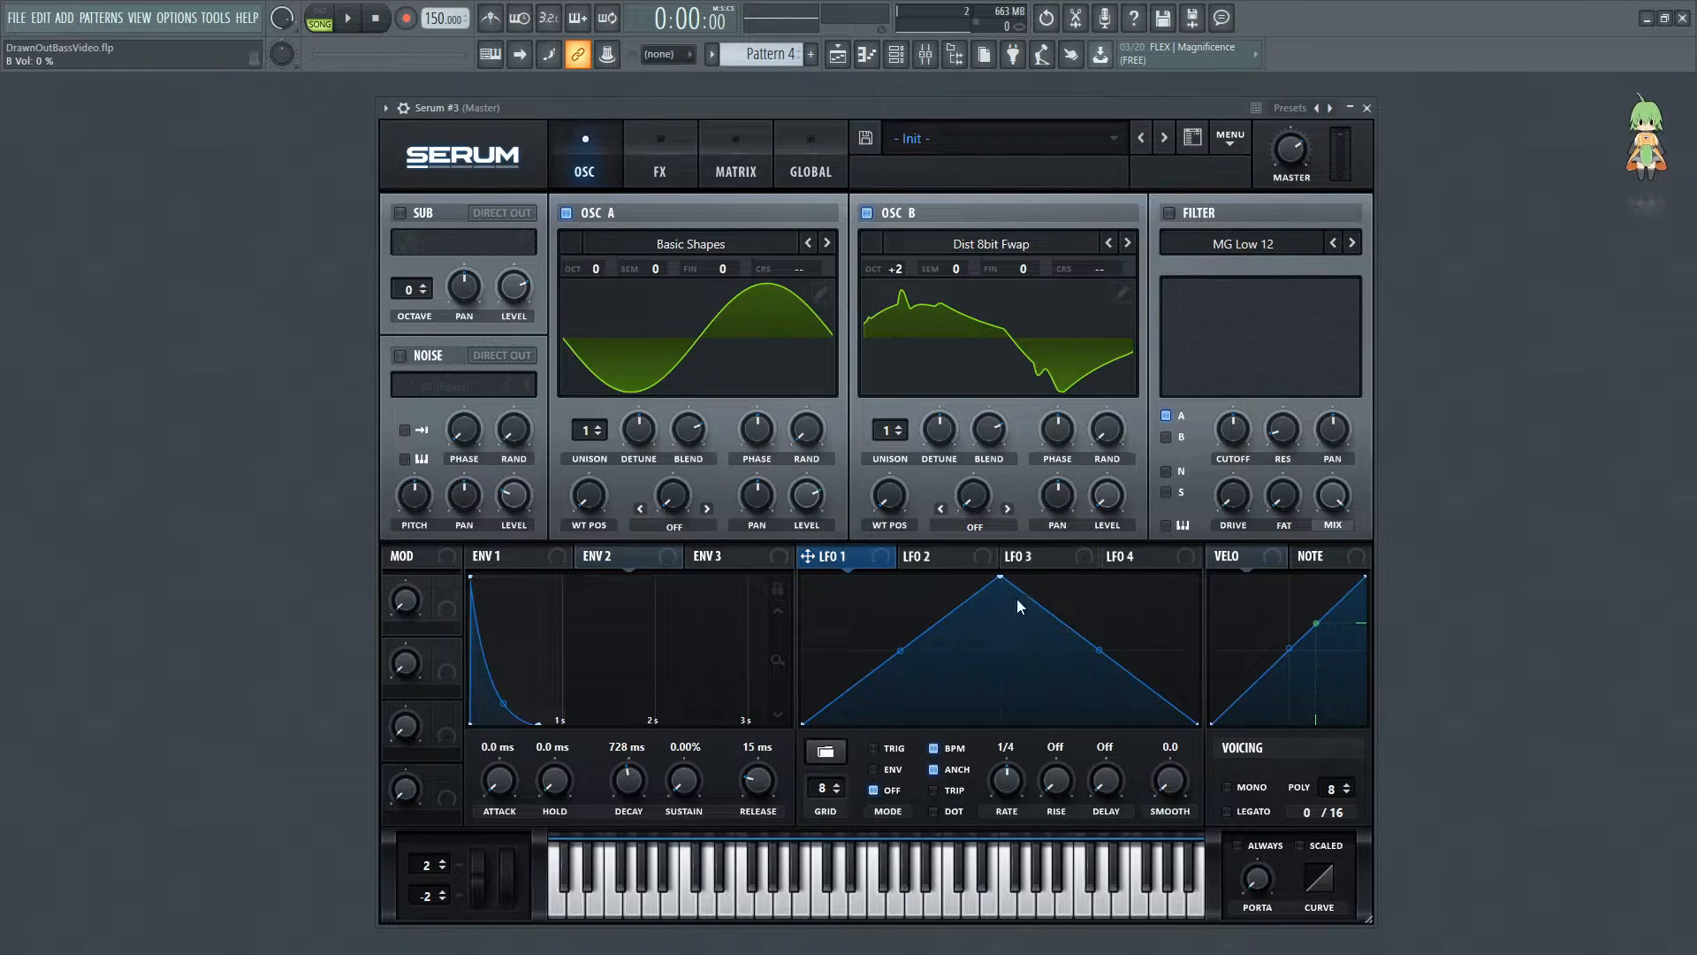
Set the LFO 1 rate to 1/8 and warp OSC A with FM (from B) at about 45%
left_click_drag(1006, 776, 1019, 756)
left_click(681, 525)
left_click(730, 447)
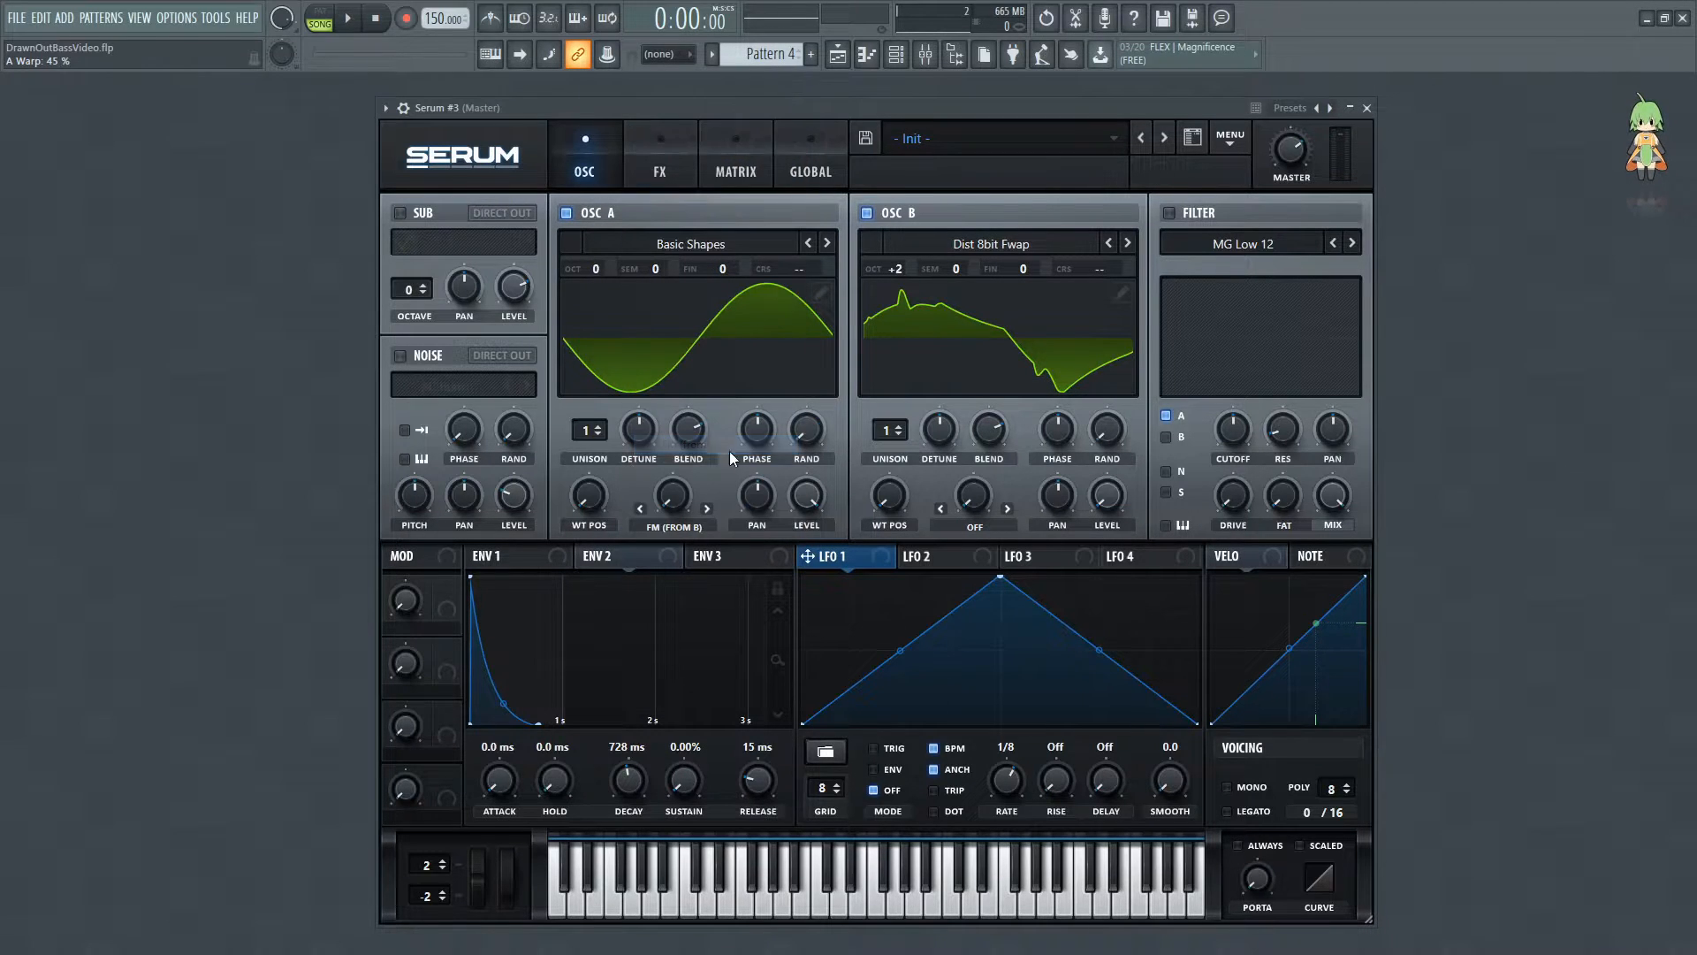
left_click_drag(672, 506, 672, 513)
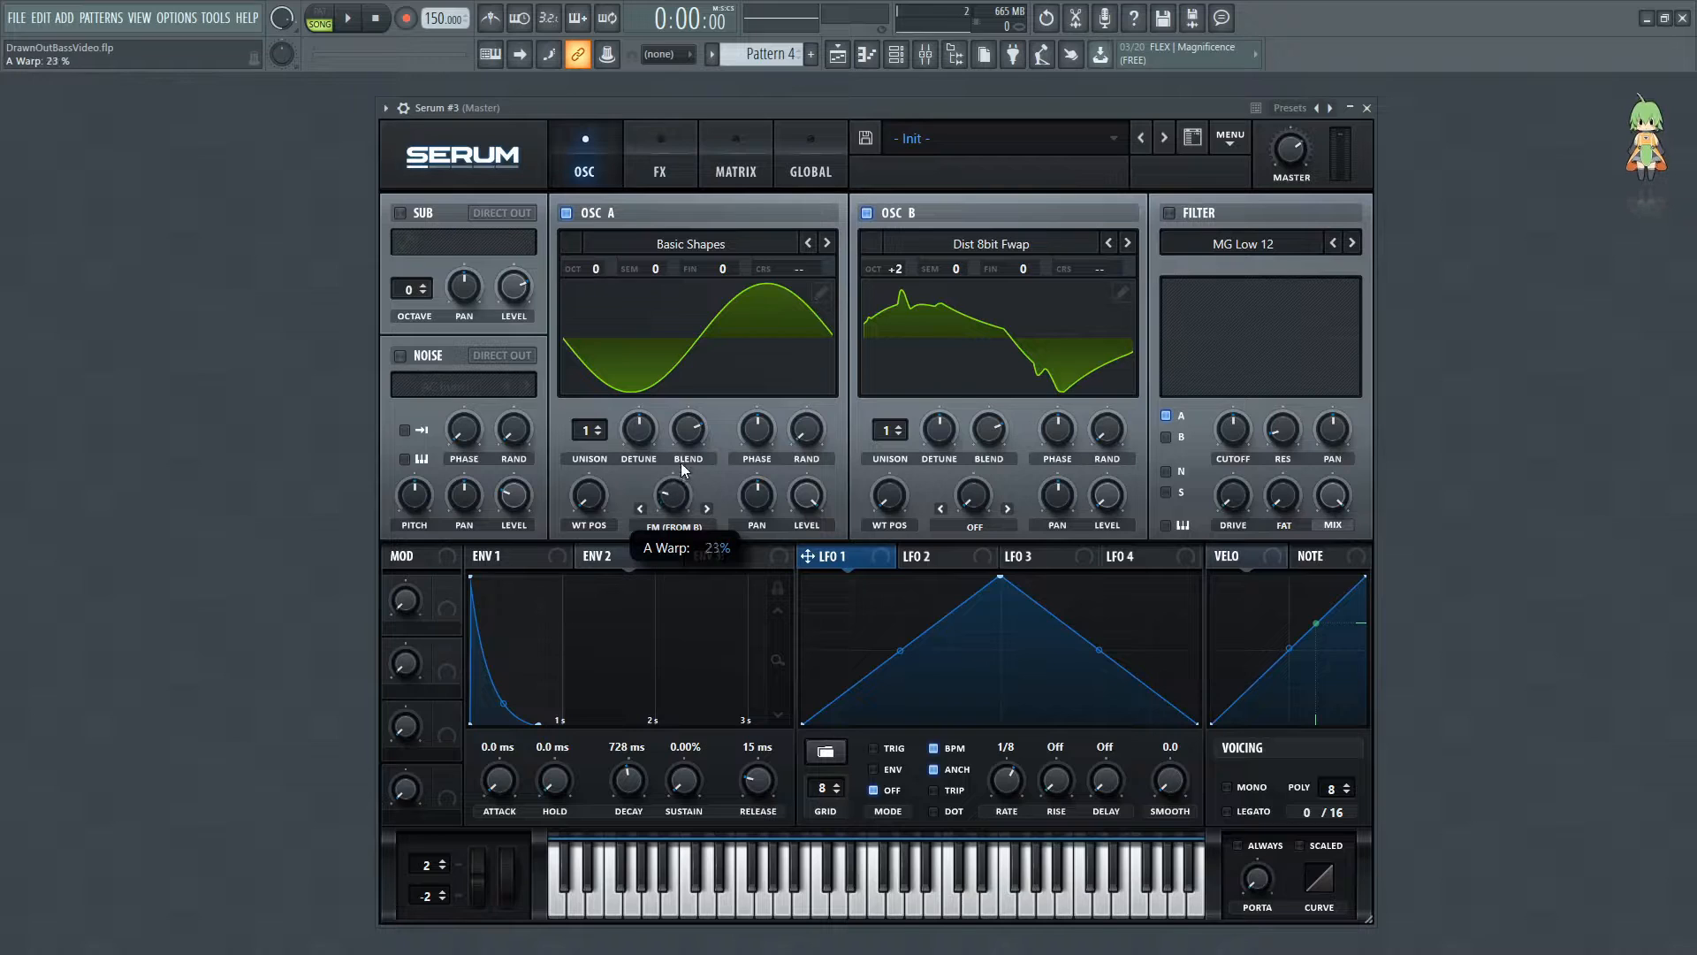
left_click_drag(690, 449, 700, 439)
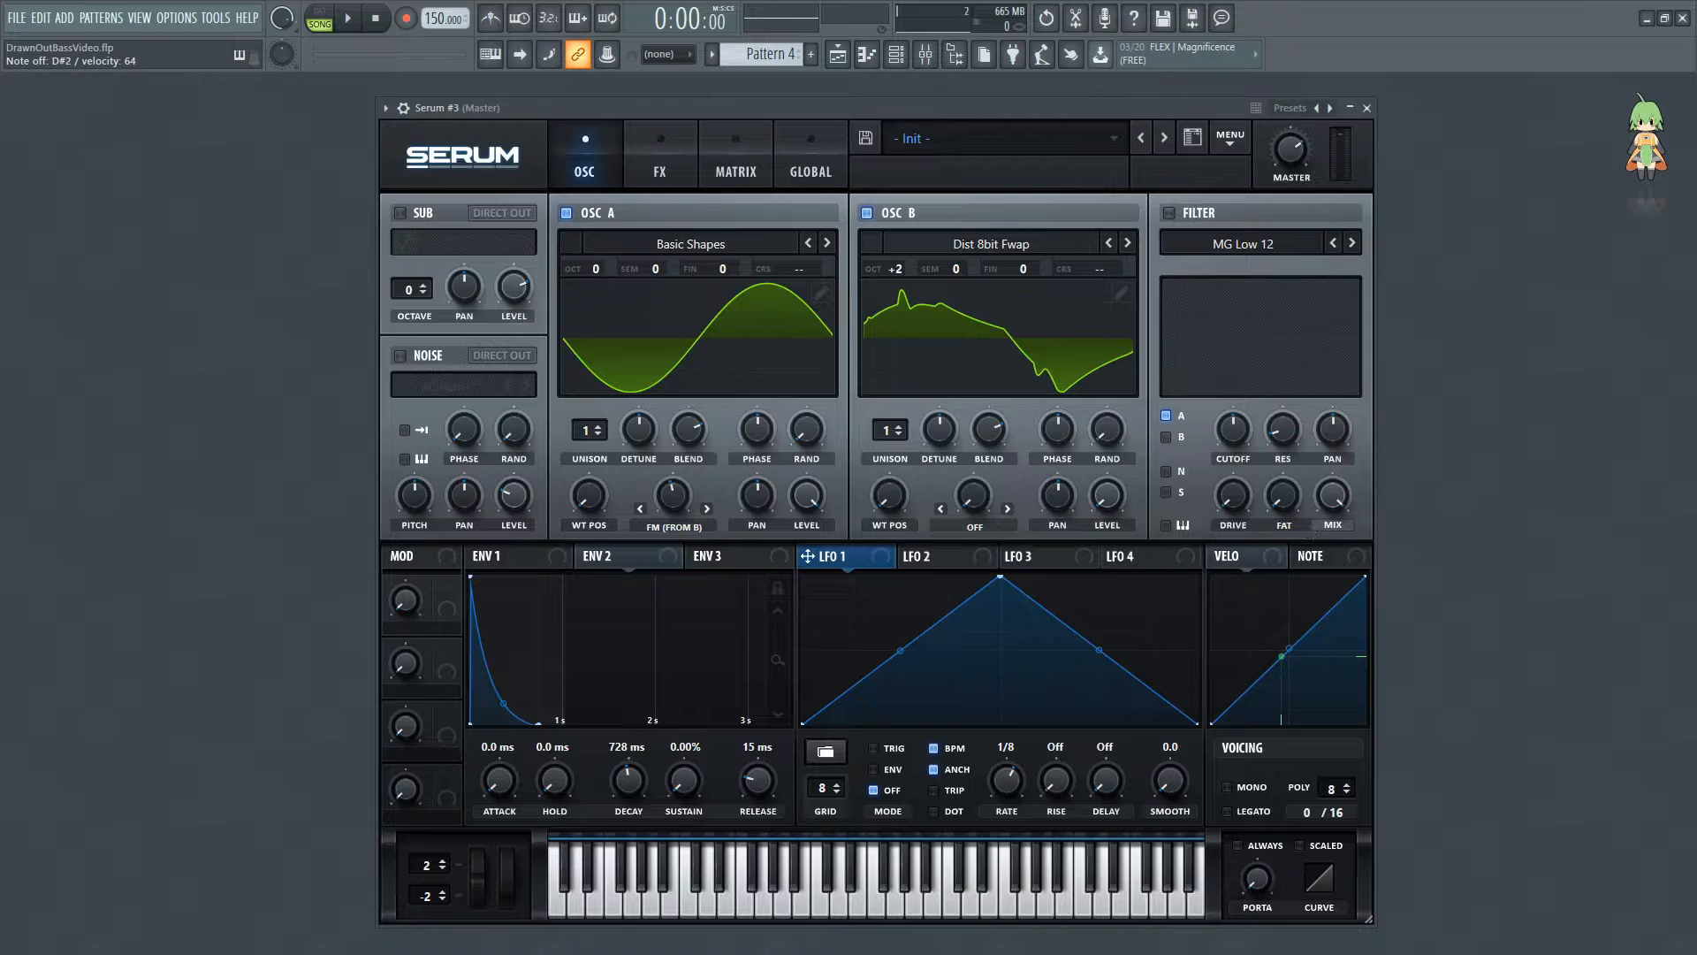
Set OSC B's warp mode to Sync (No Window) with a warp amount of 2.9
left_click(976, 527)
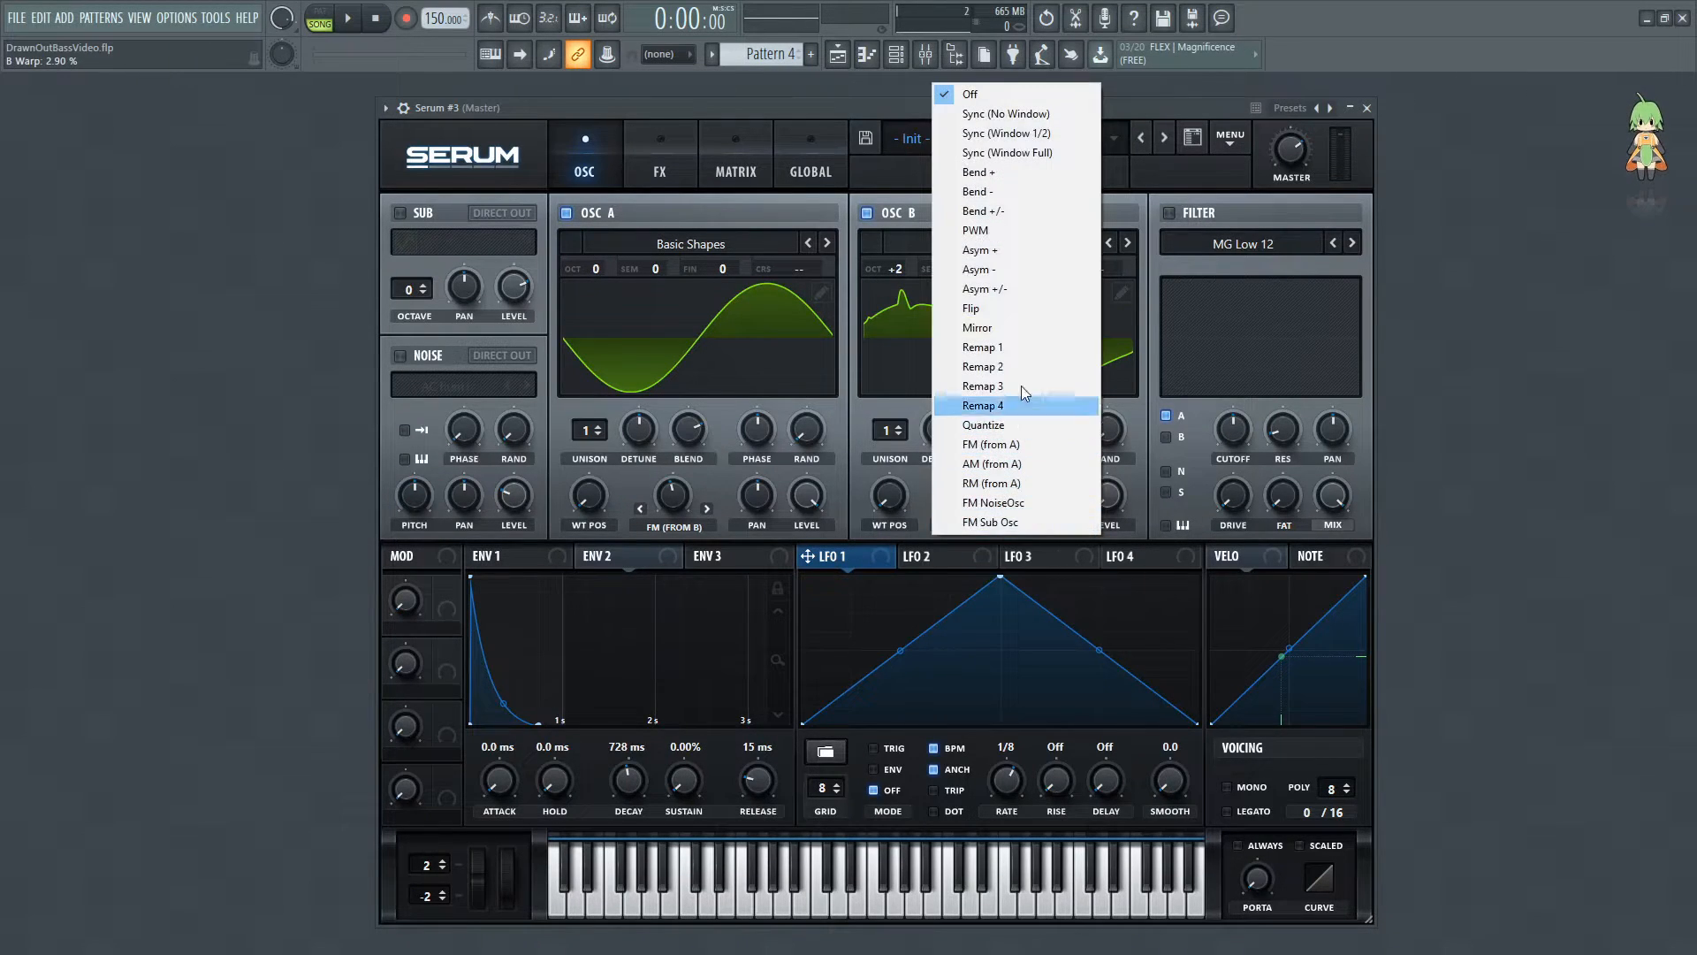
left_click(1032, 119)
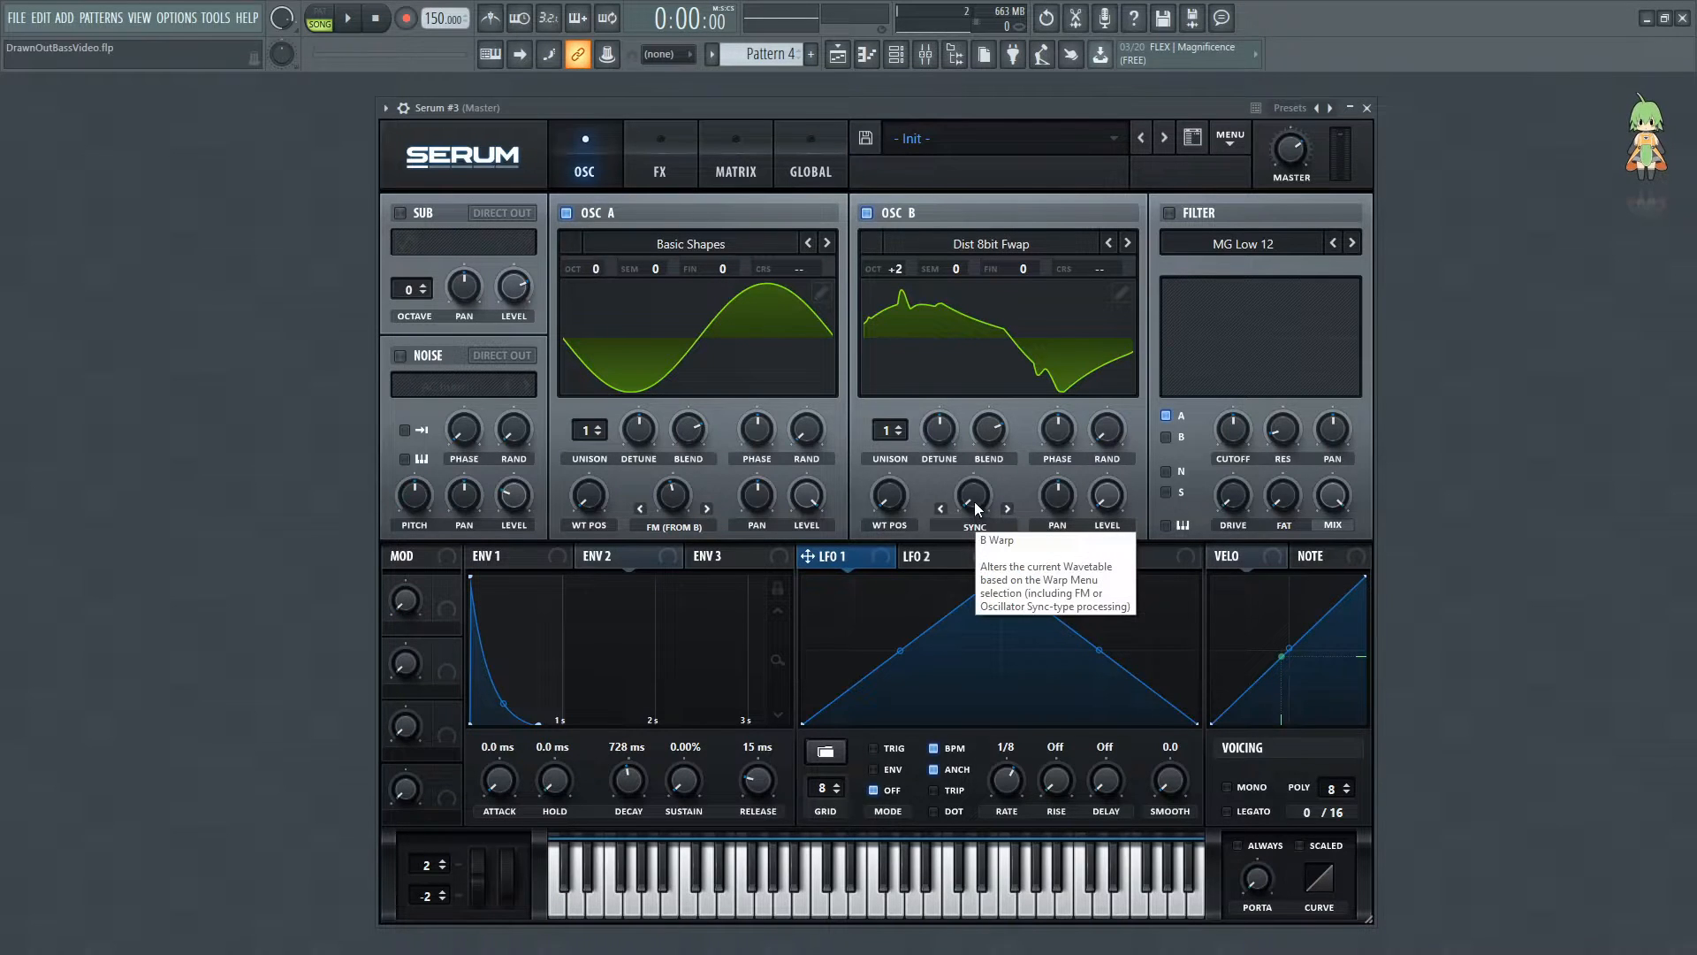
left_click_drag(974, 501, 977, 430)
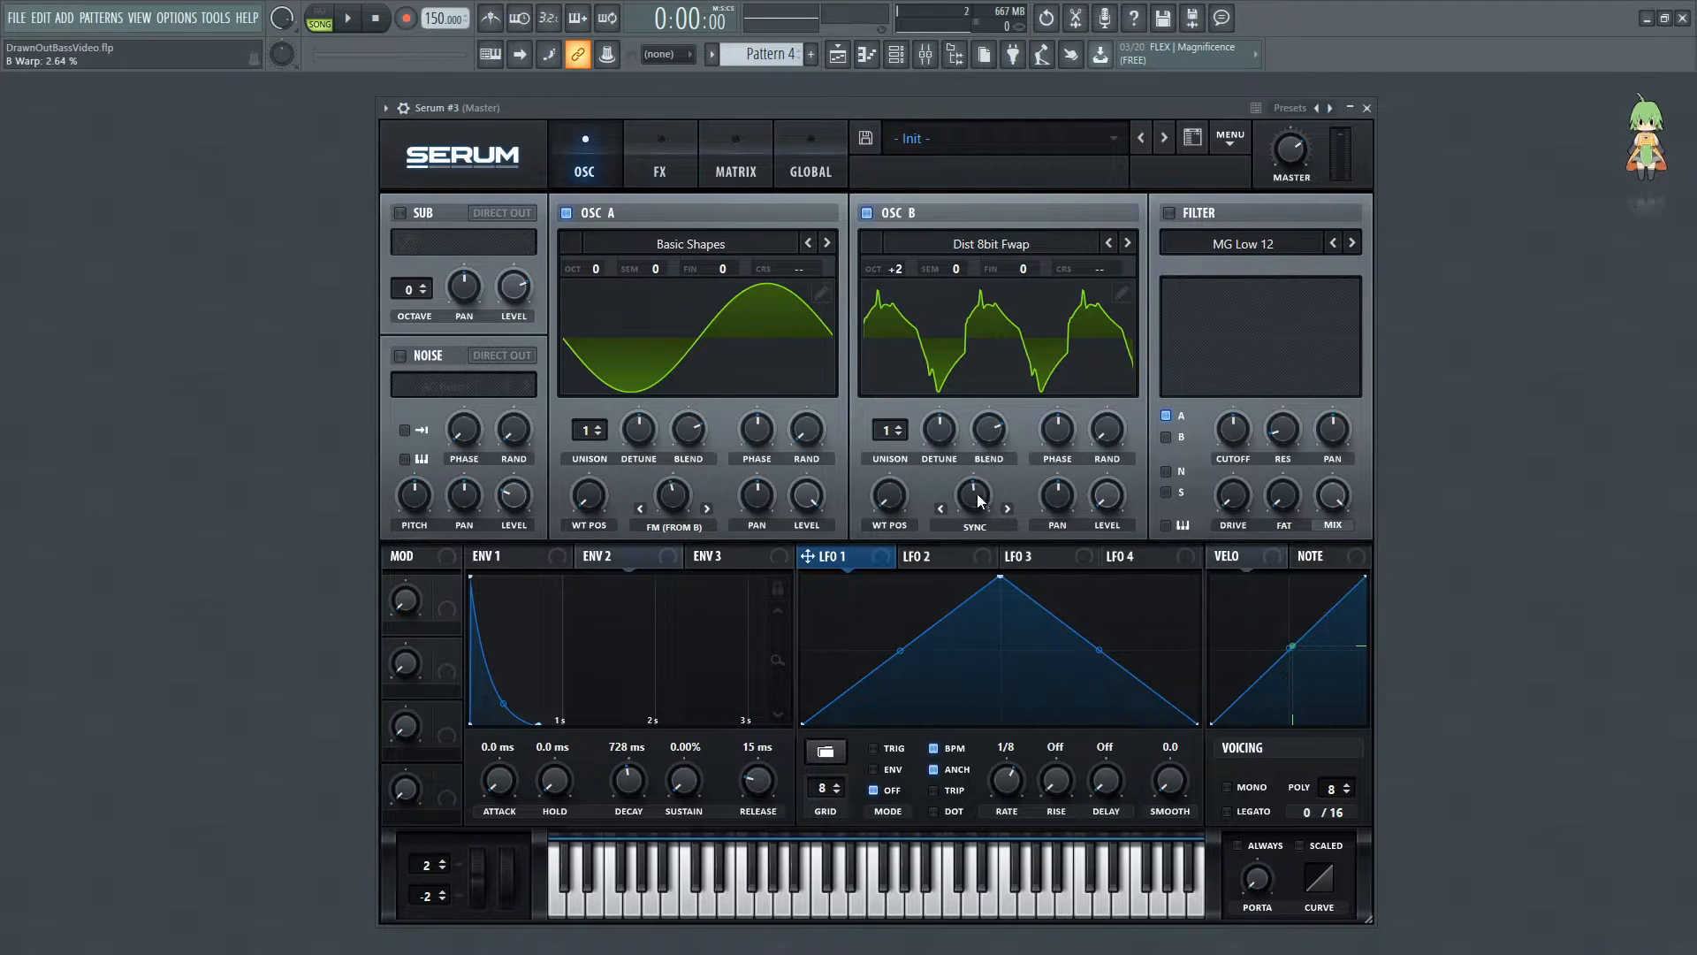
type("2.9")
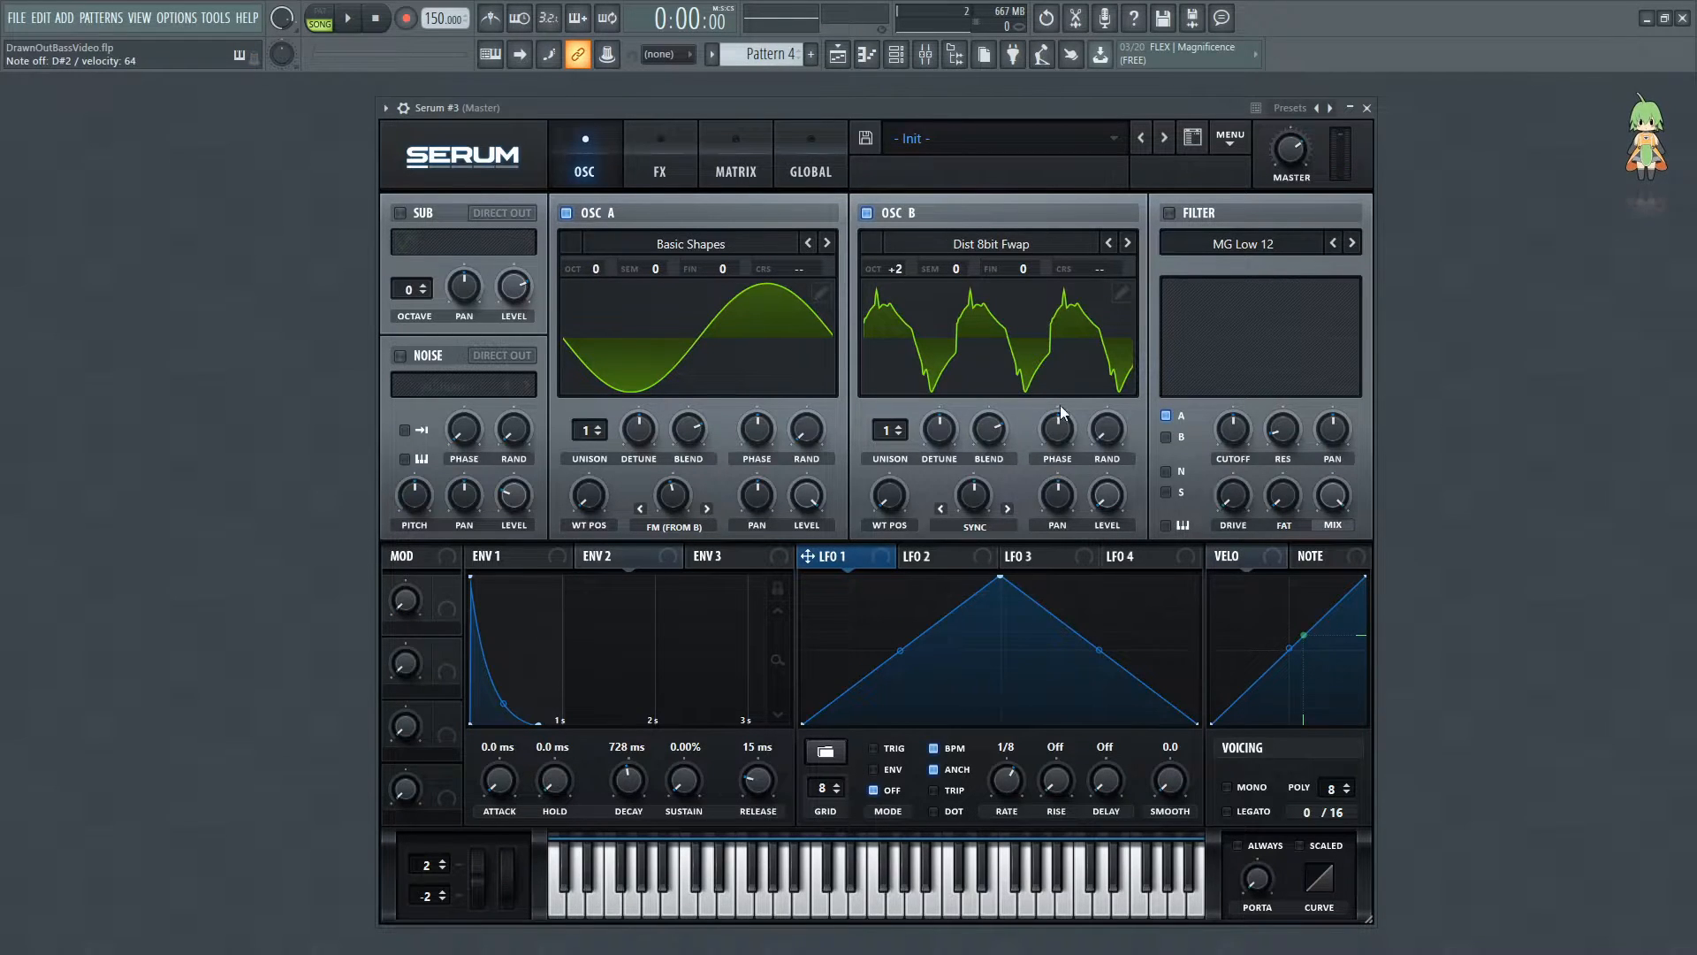
Enable the filter and set its type to Low 24
left_click(1189, 221)
left_click(1242, 243)
mouse_move(1251, 275)
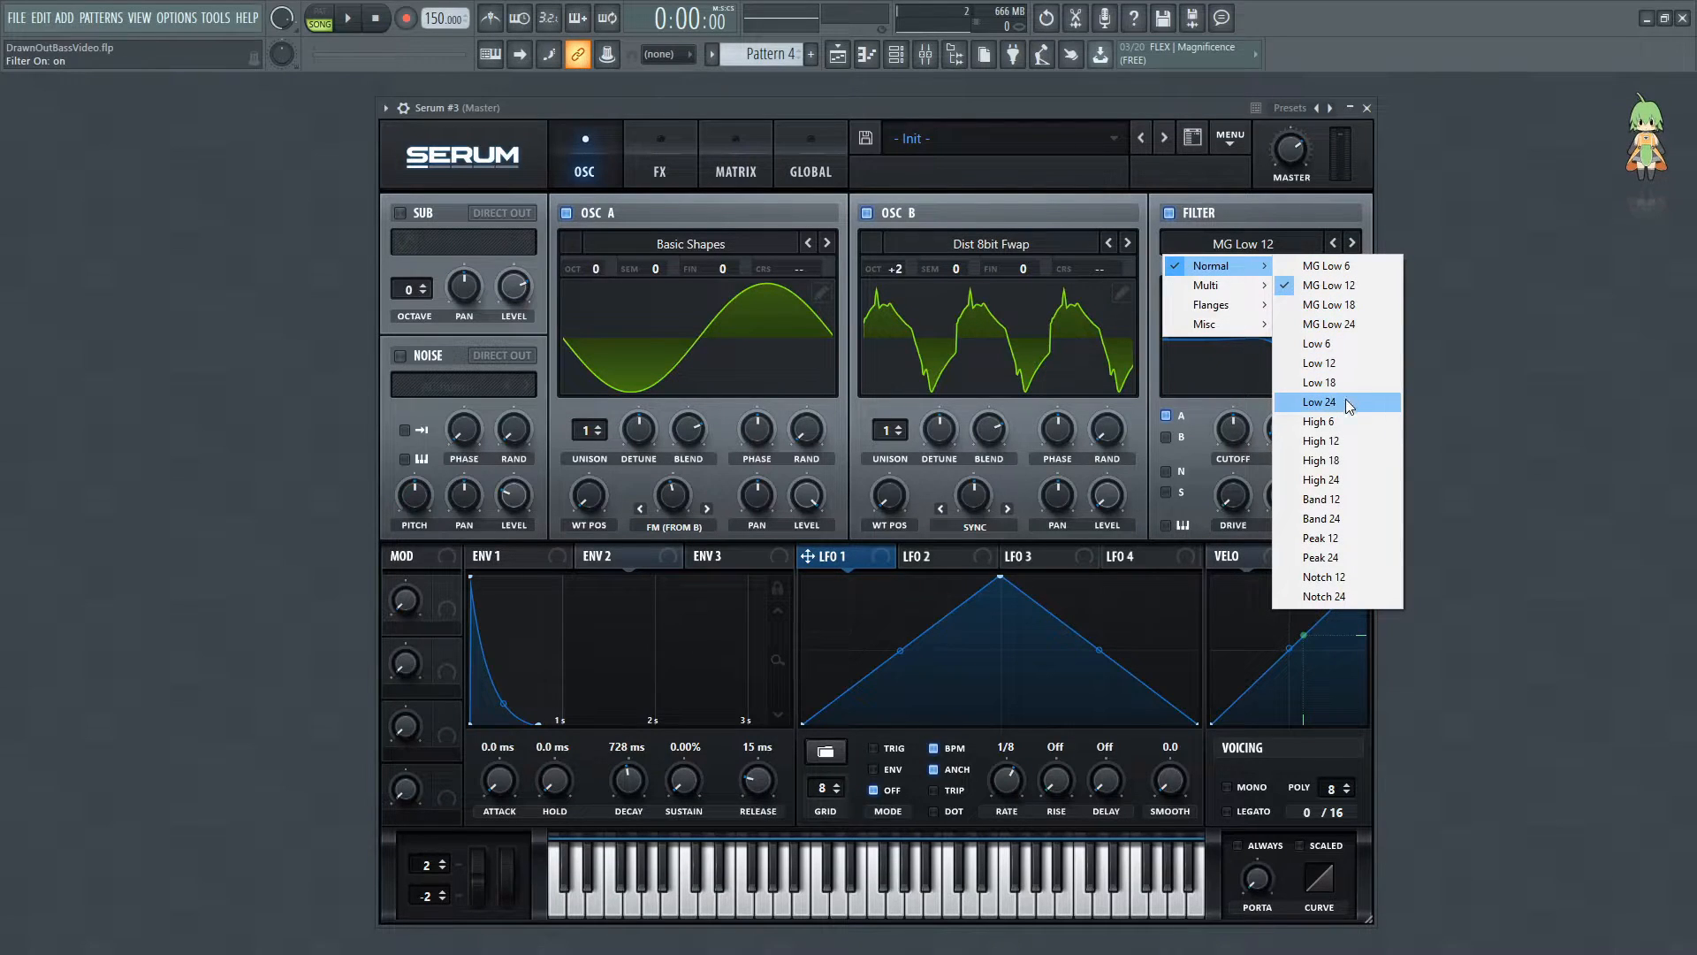
left_click(1347, 403)
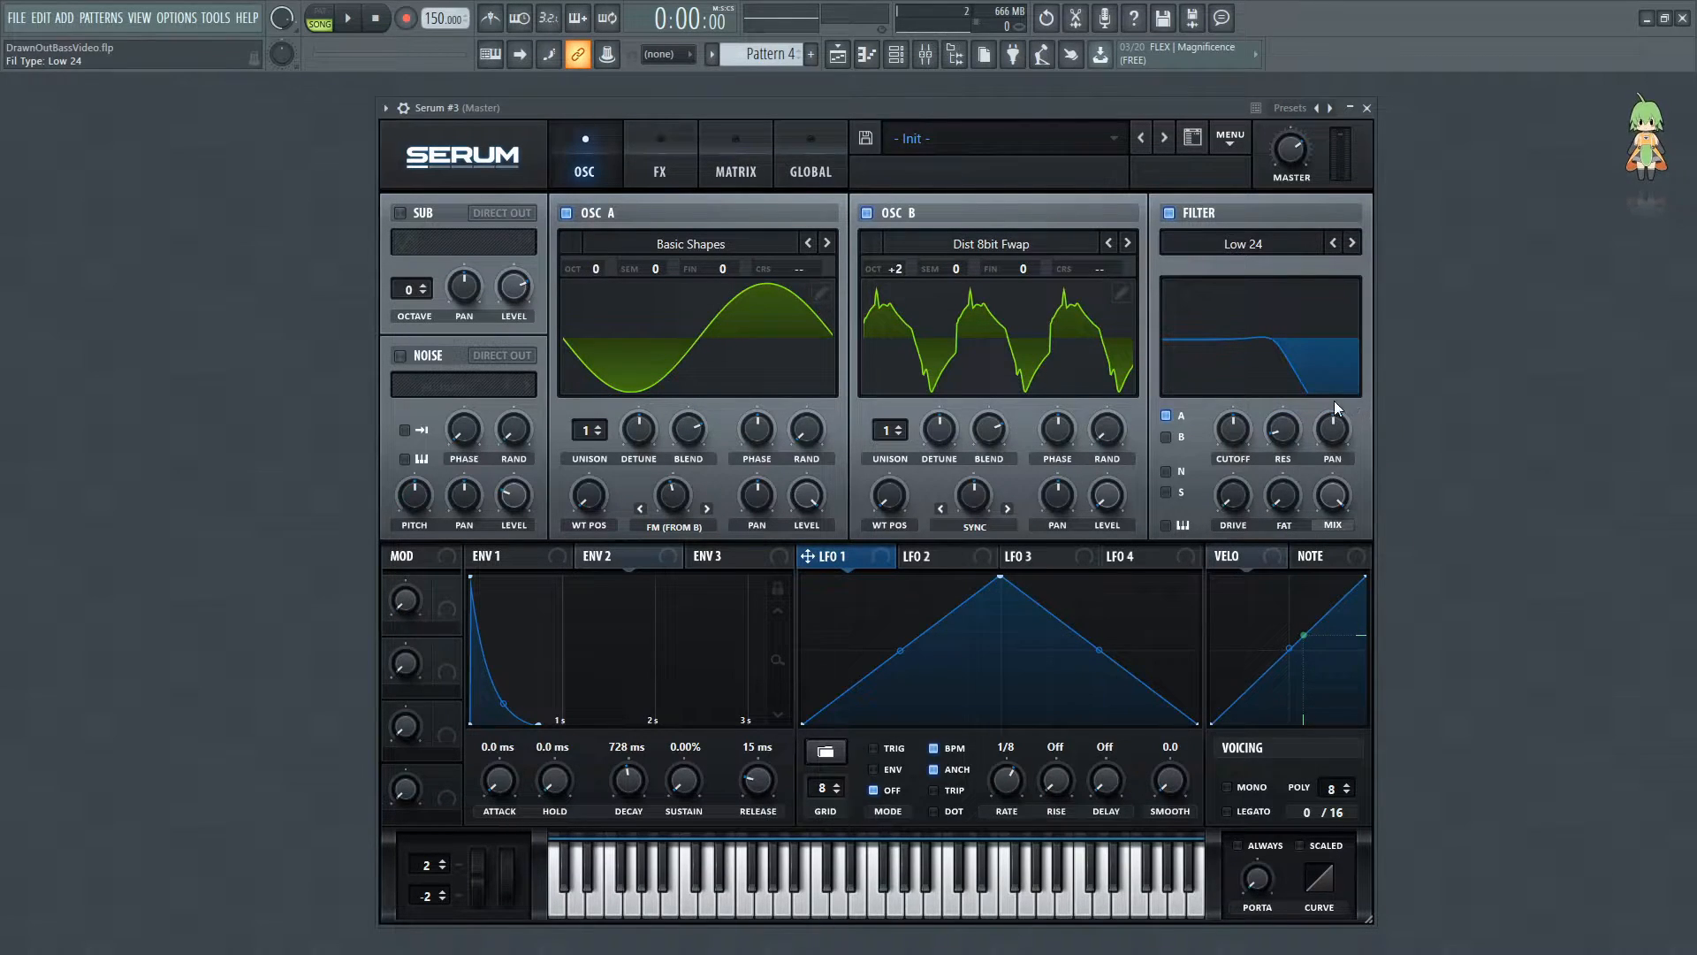
Modulate the filter cutoff with ENV 2 at an amount of -100, with the cutoff raised to maximum
left_click_drag(596, 556, 1217, 518)
left_click_drag(1234, 442, 1237, 355)
left_click_drag(1213, 411, 1198, 472)
right_click(1238, 427)
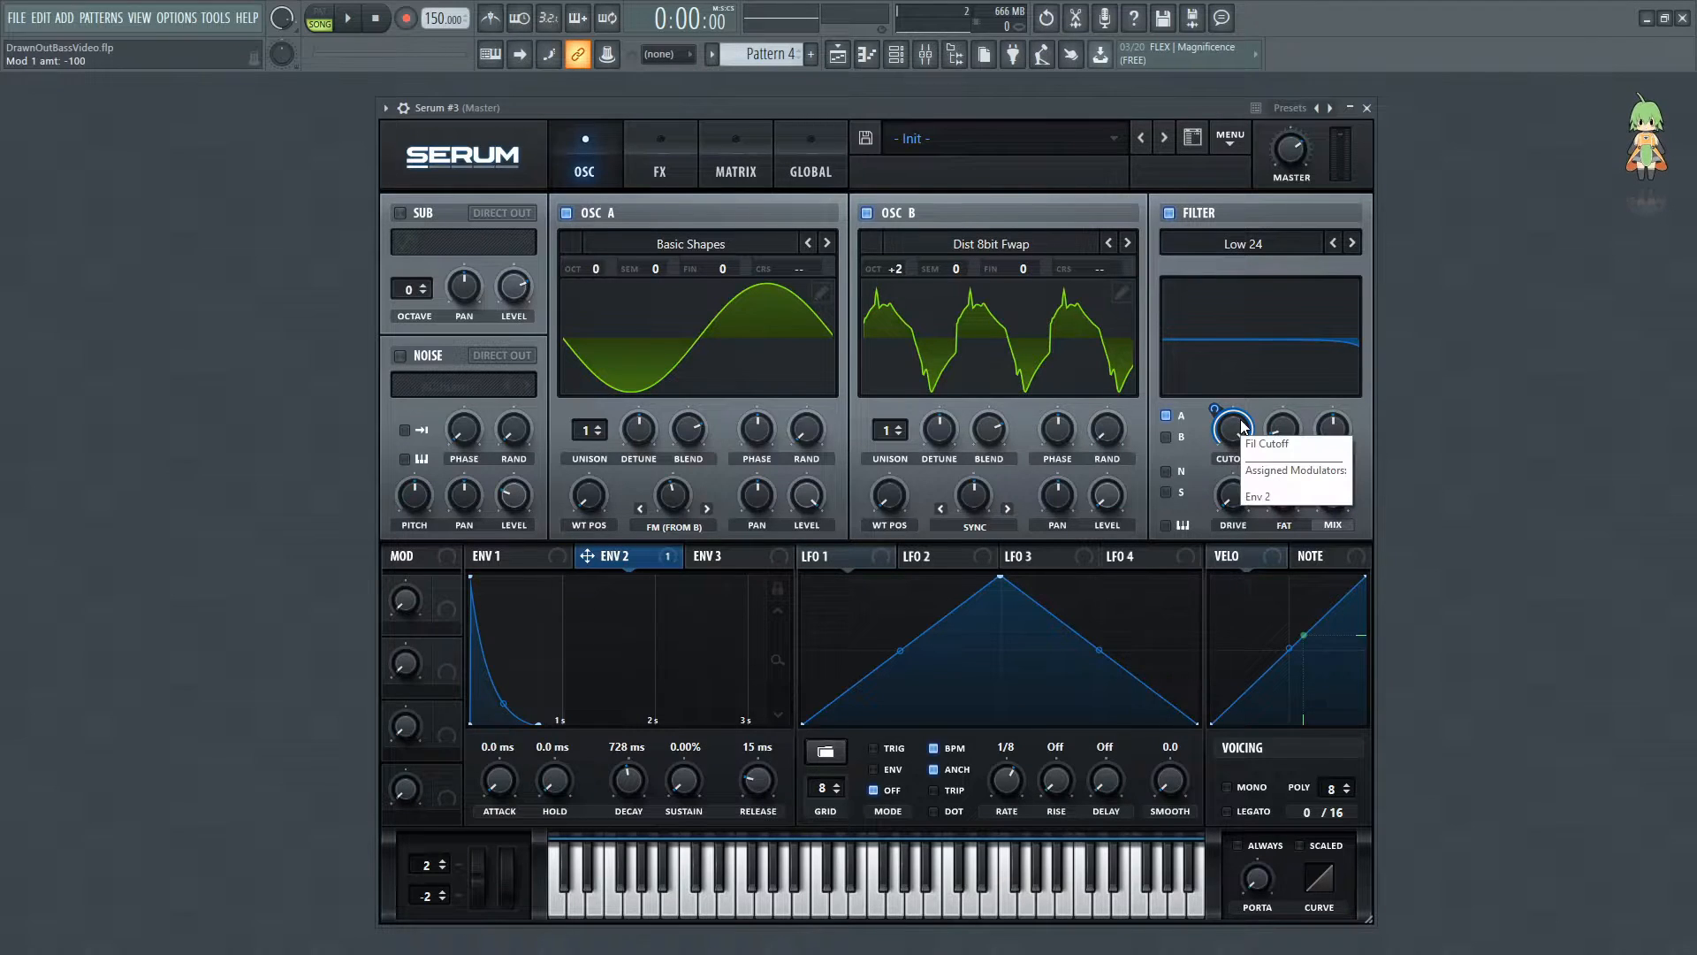
left_click(1237, 437)
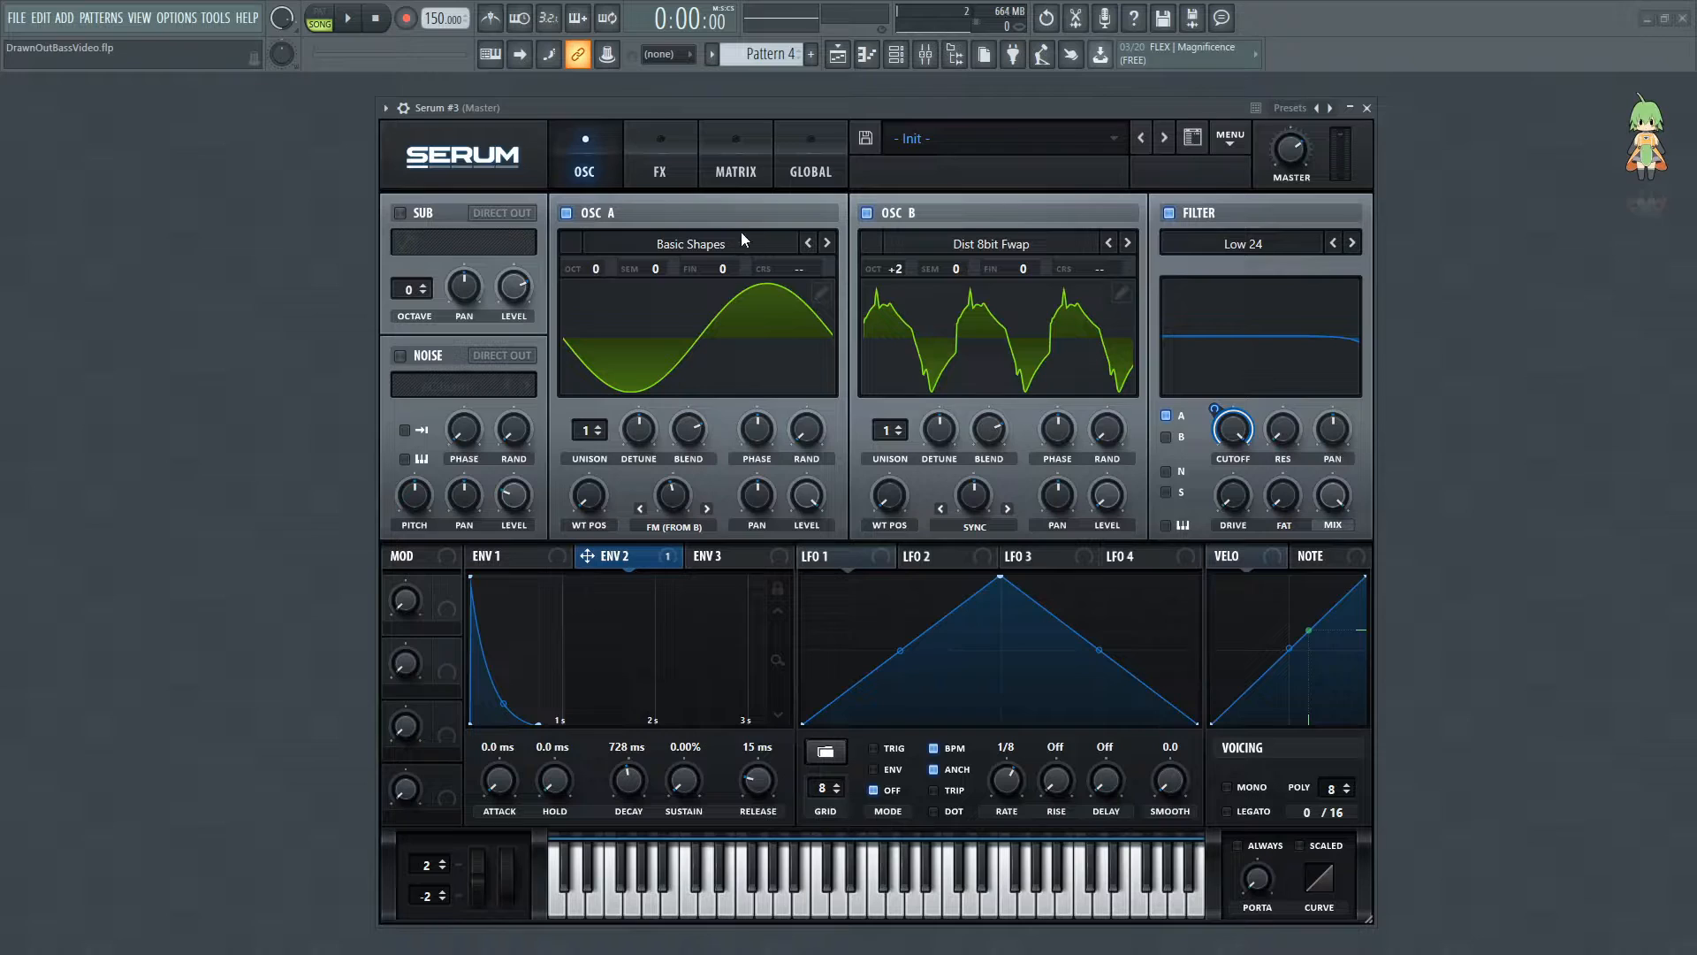
Enable the Distortion effect in Diode 2 mode with the drive at 60%
left_click(661, 163)
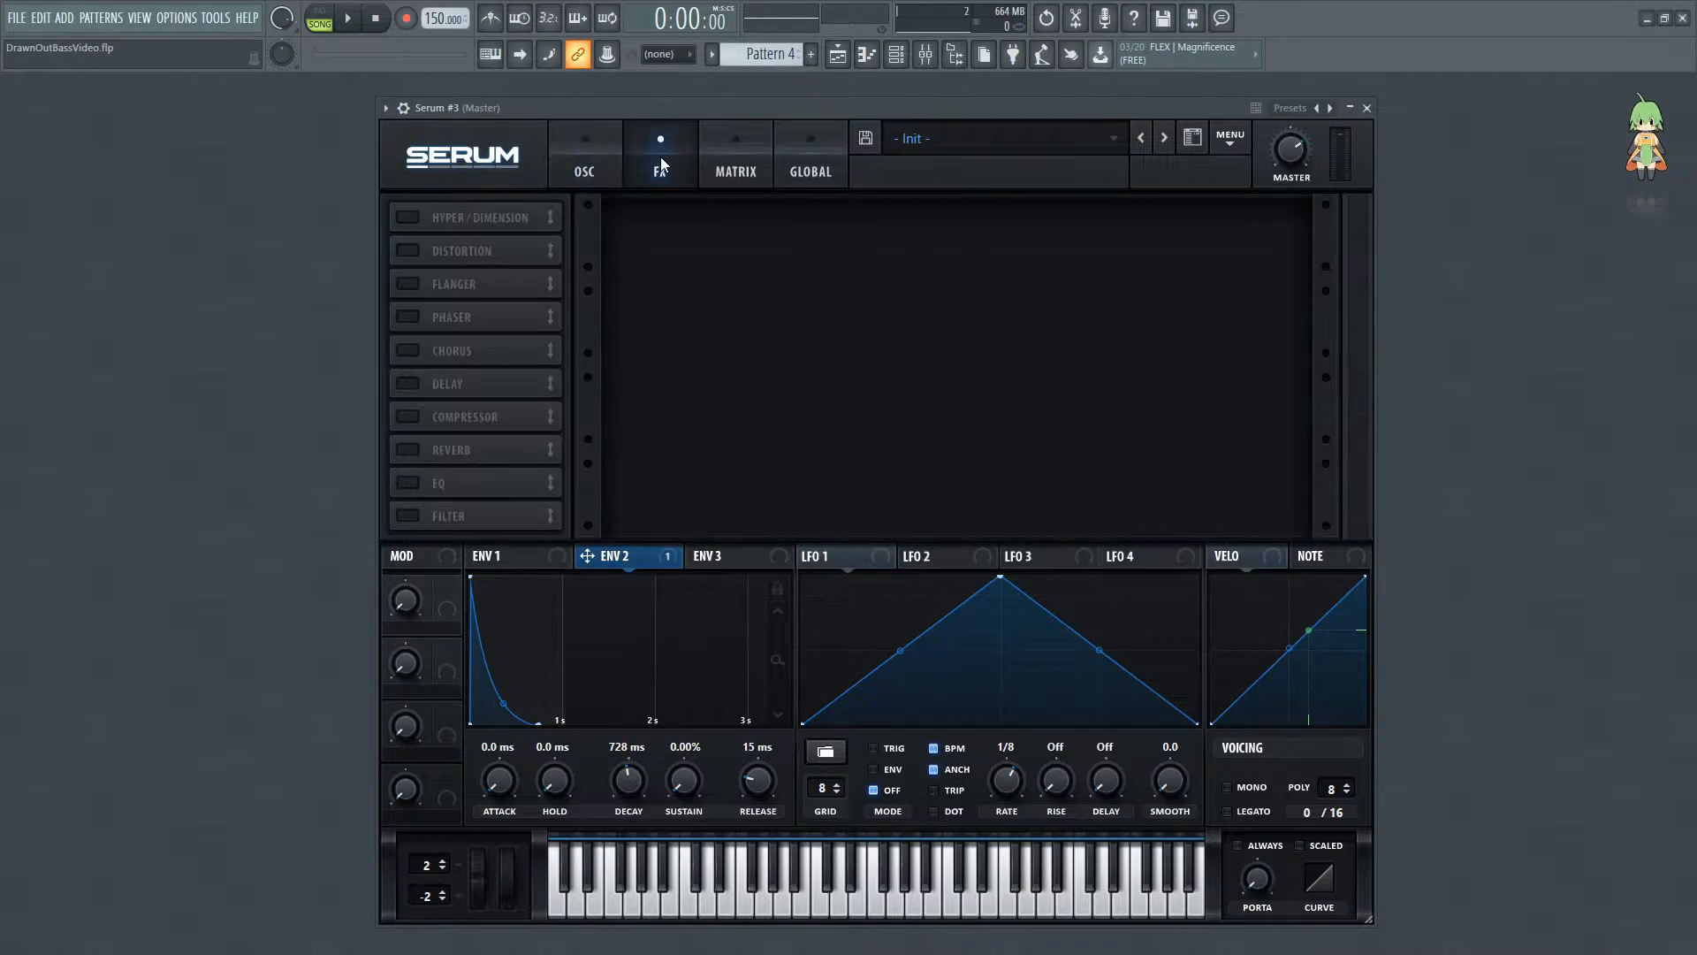
left_click(408, 251)
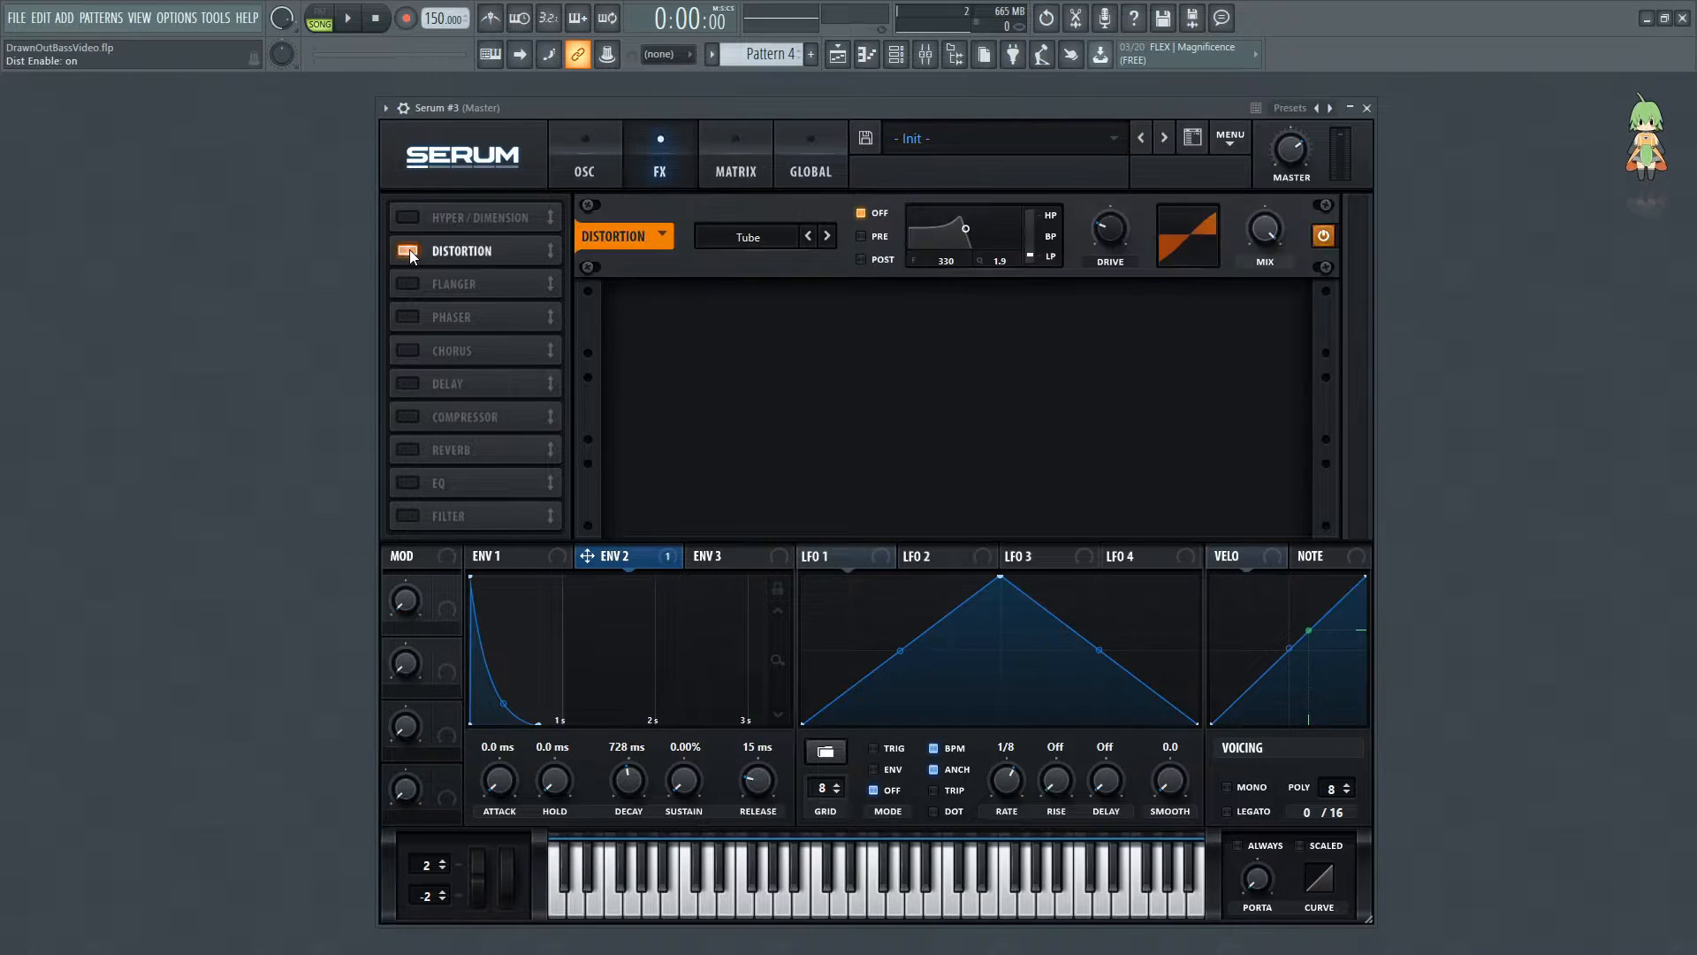
left_click(748, 235)
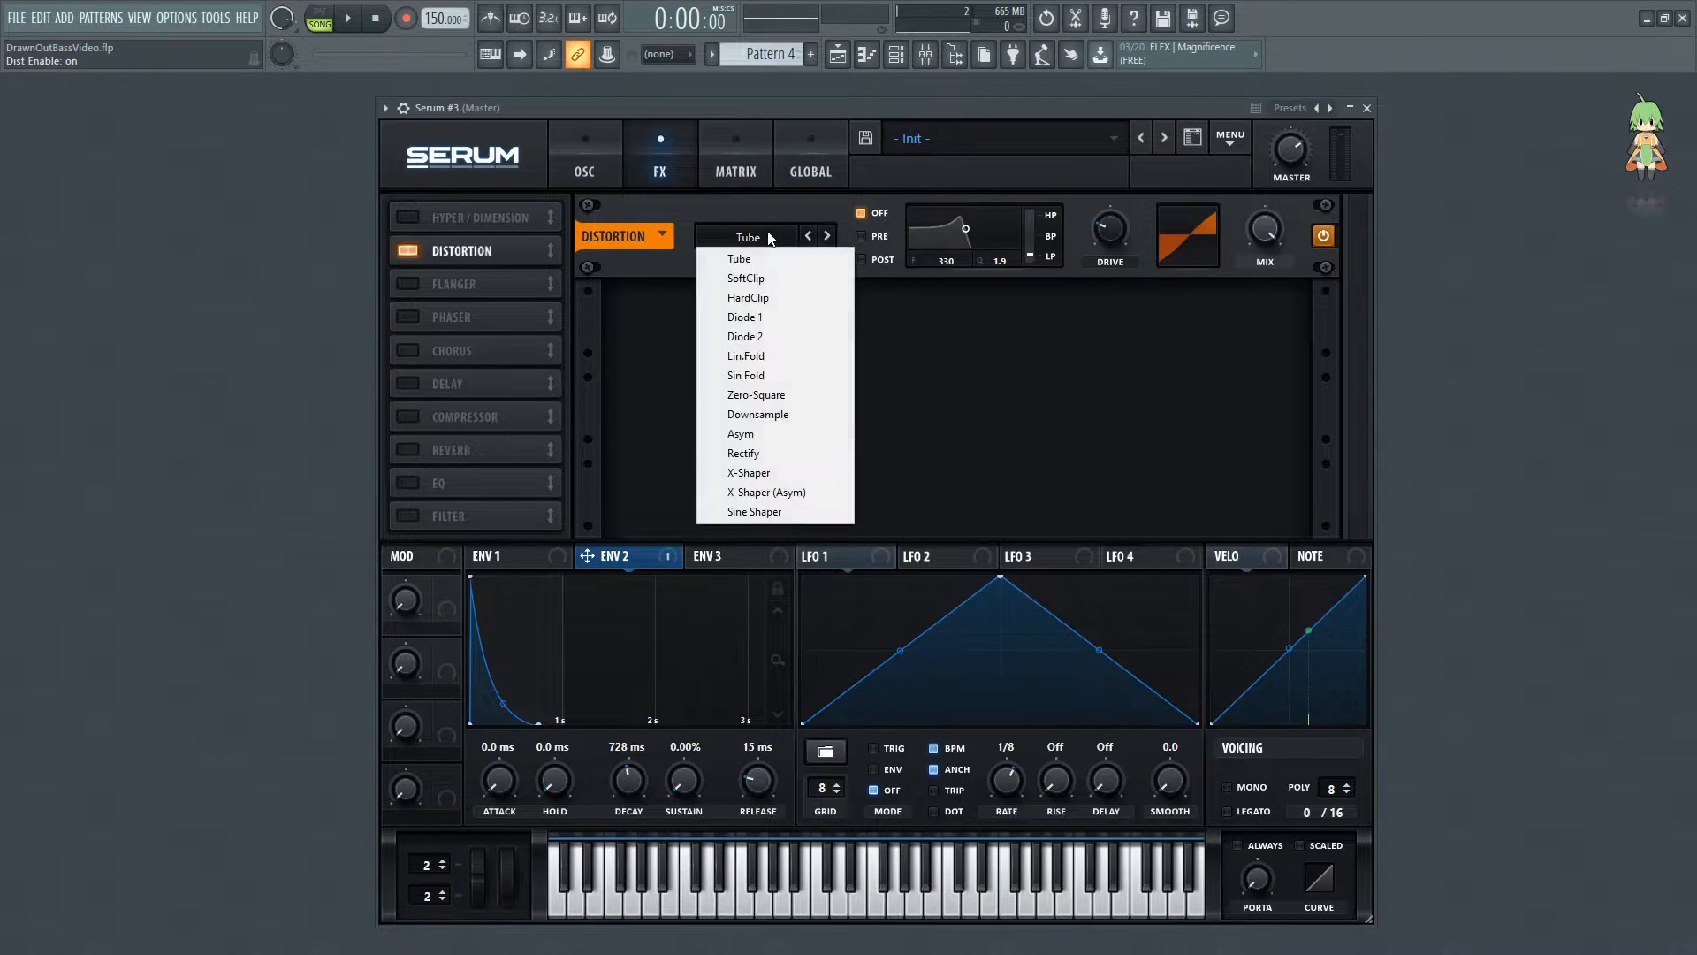
left_click(776, 333)
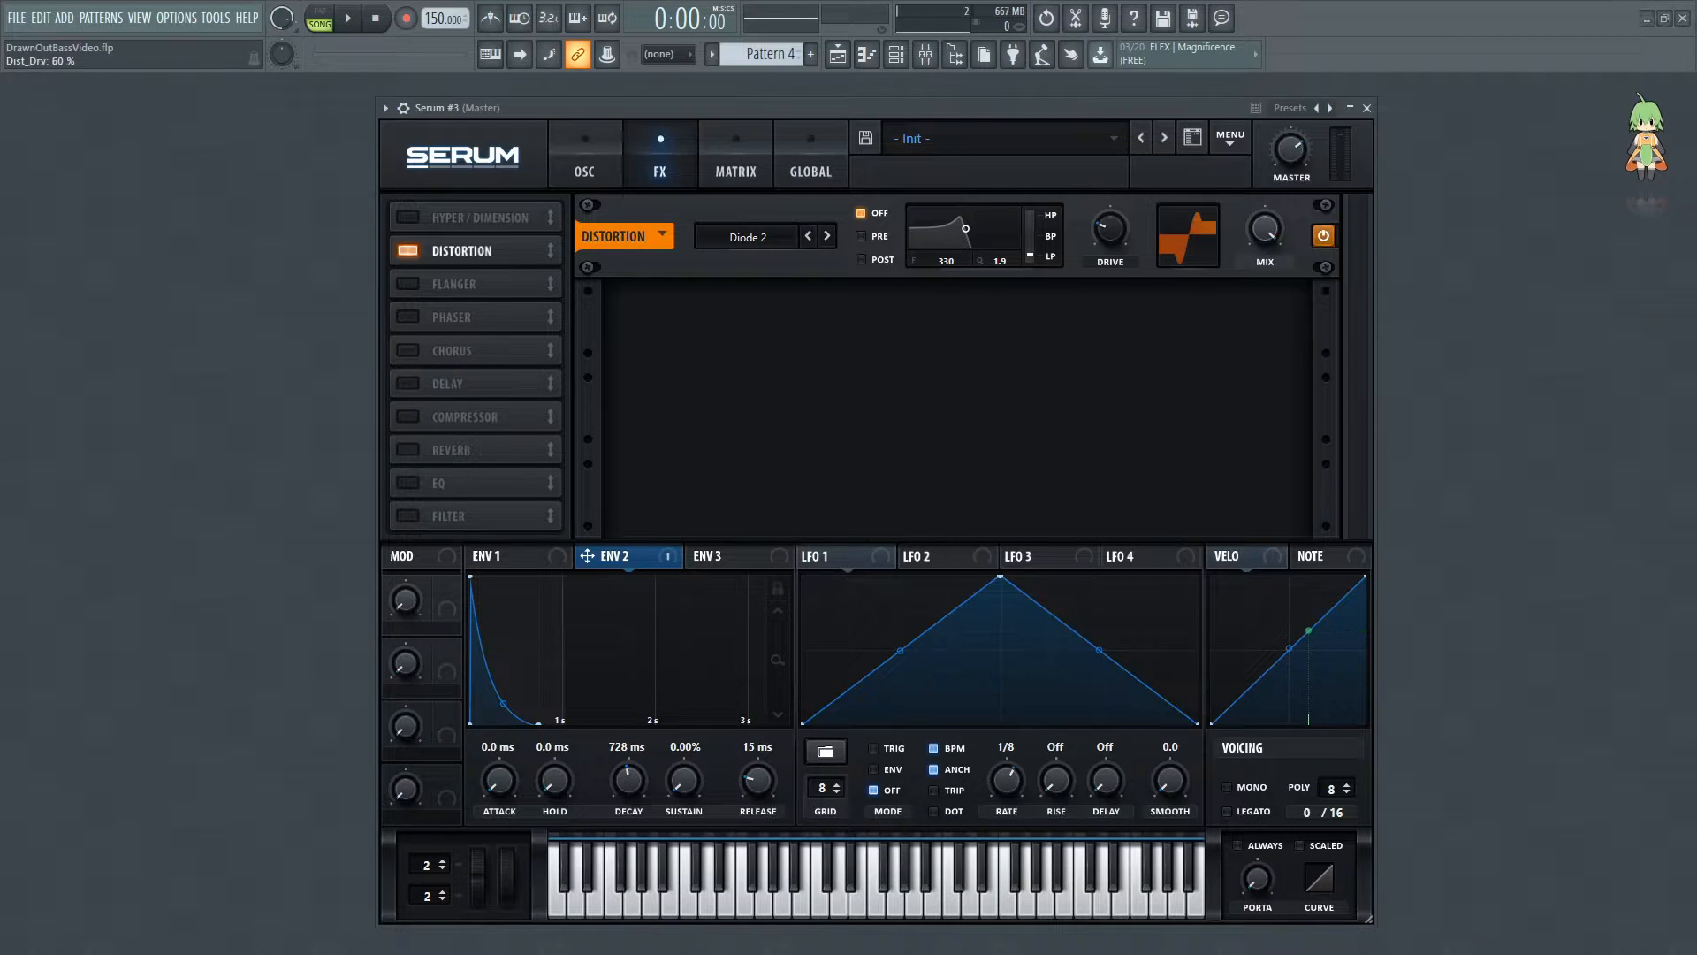
left_click_drag(1135, 230, 1138, 175)
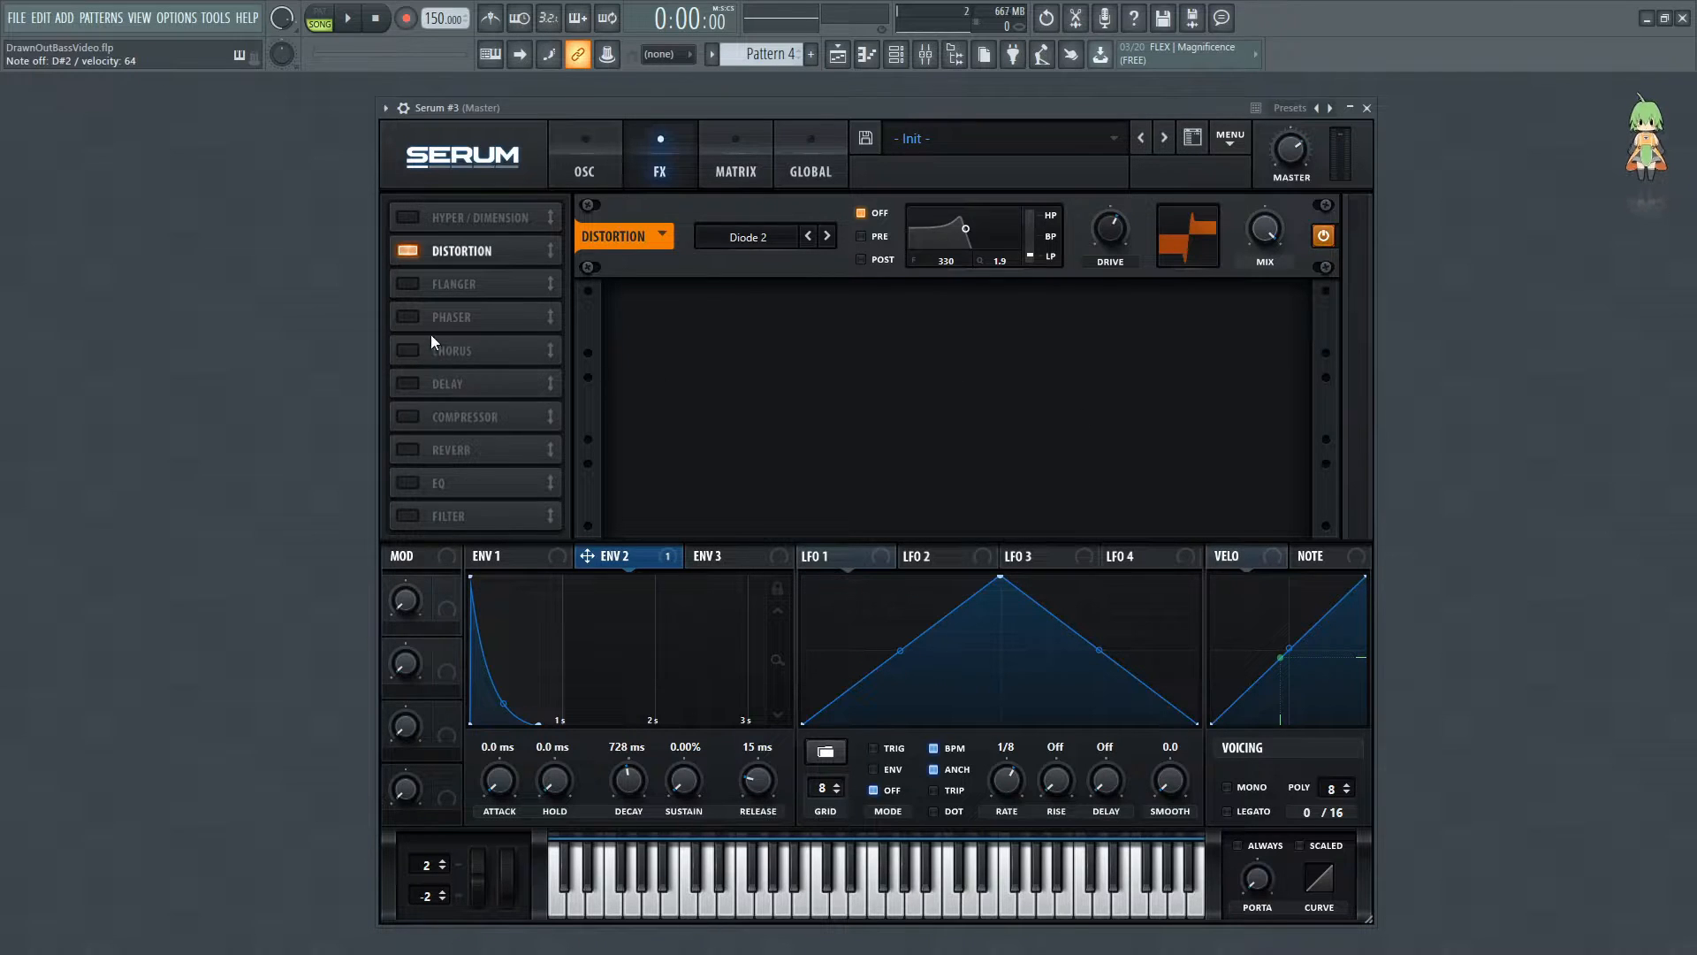
Enable the Flanger with a rate of 0.00 Hz, full depth and lowered feedback, and compare the sound with it bypassed
left_click(406, 285)
left_click_drag(729, 315, 829, 417)
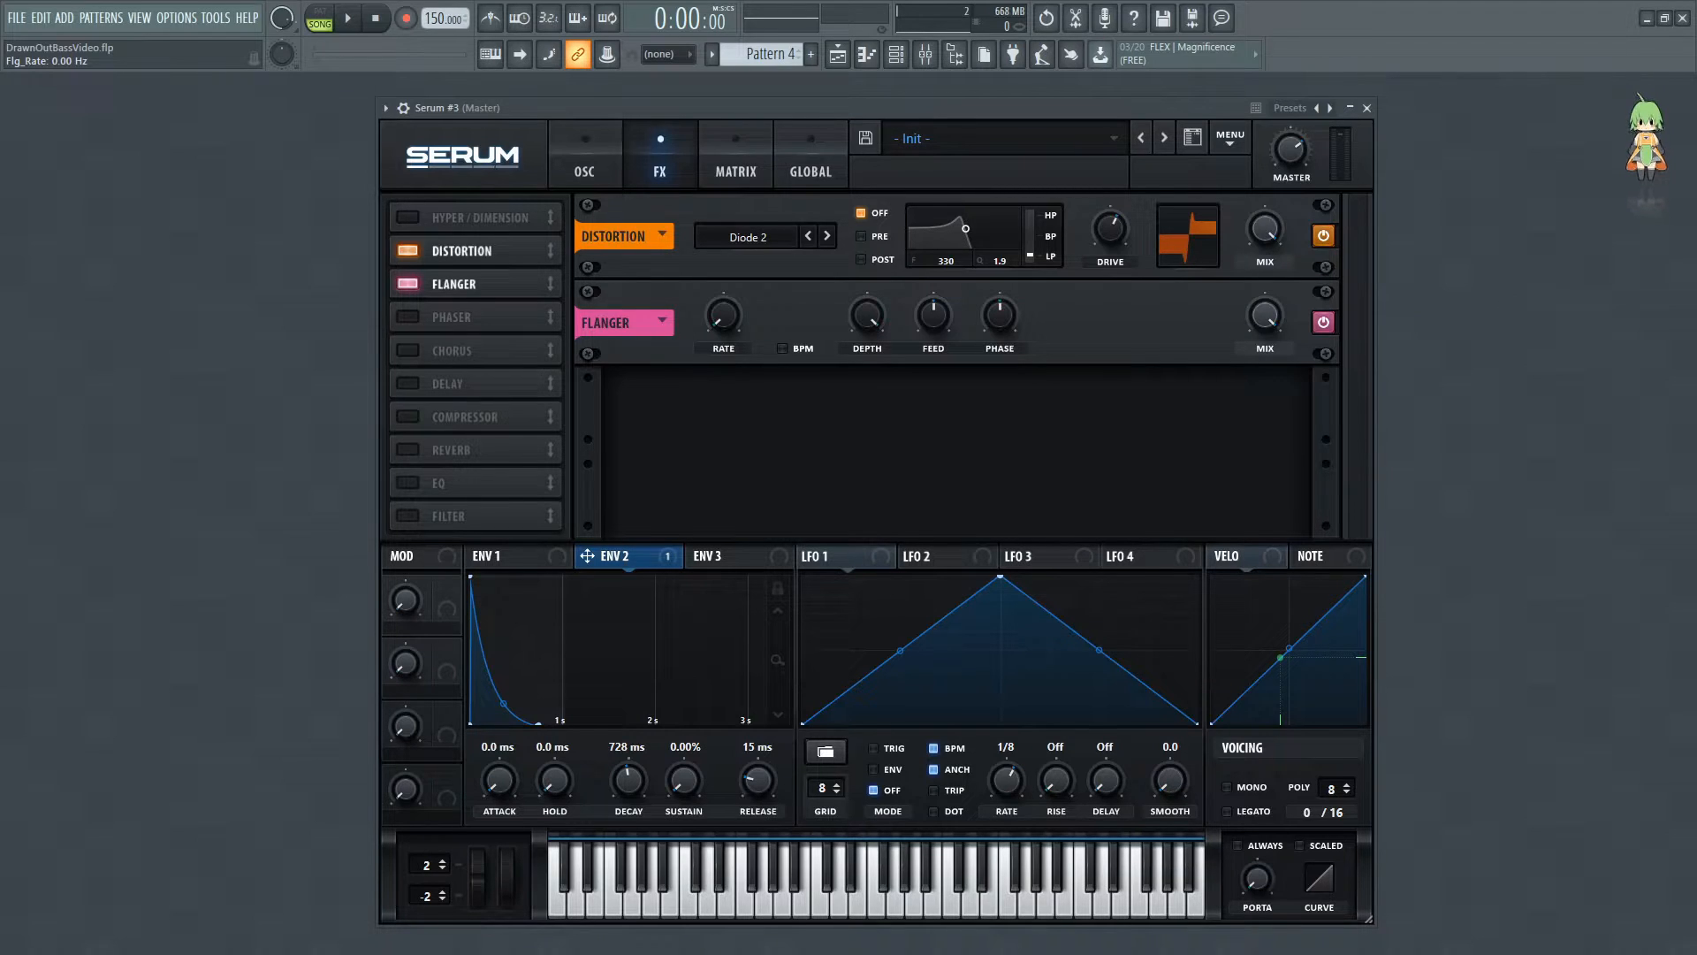
left_click_drag(856, 326, 869, 331)
left_click_drag(936, 311, 915, 479)
left_click(1329, 326)
left_click(1324, 327)
Enable the Phaser with its rate at minimum and its depth at 70%
left_click(408, 317)
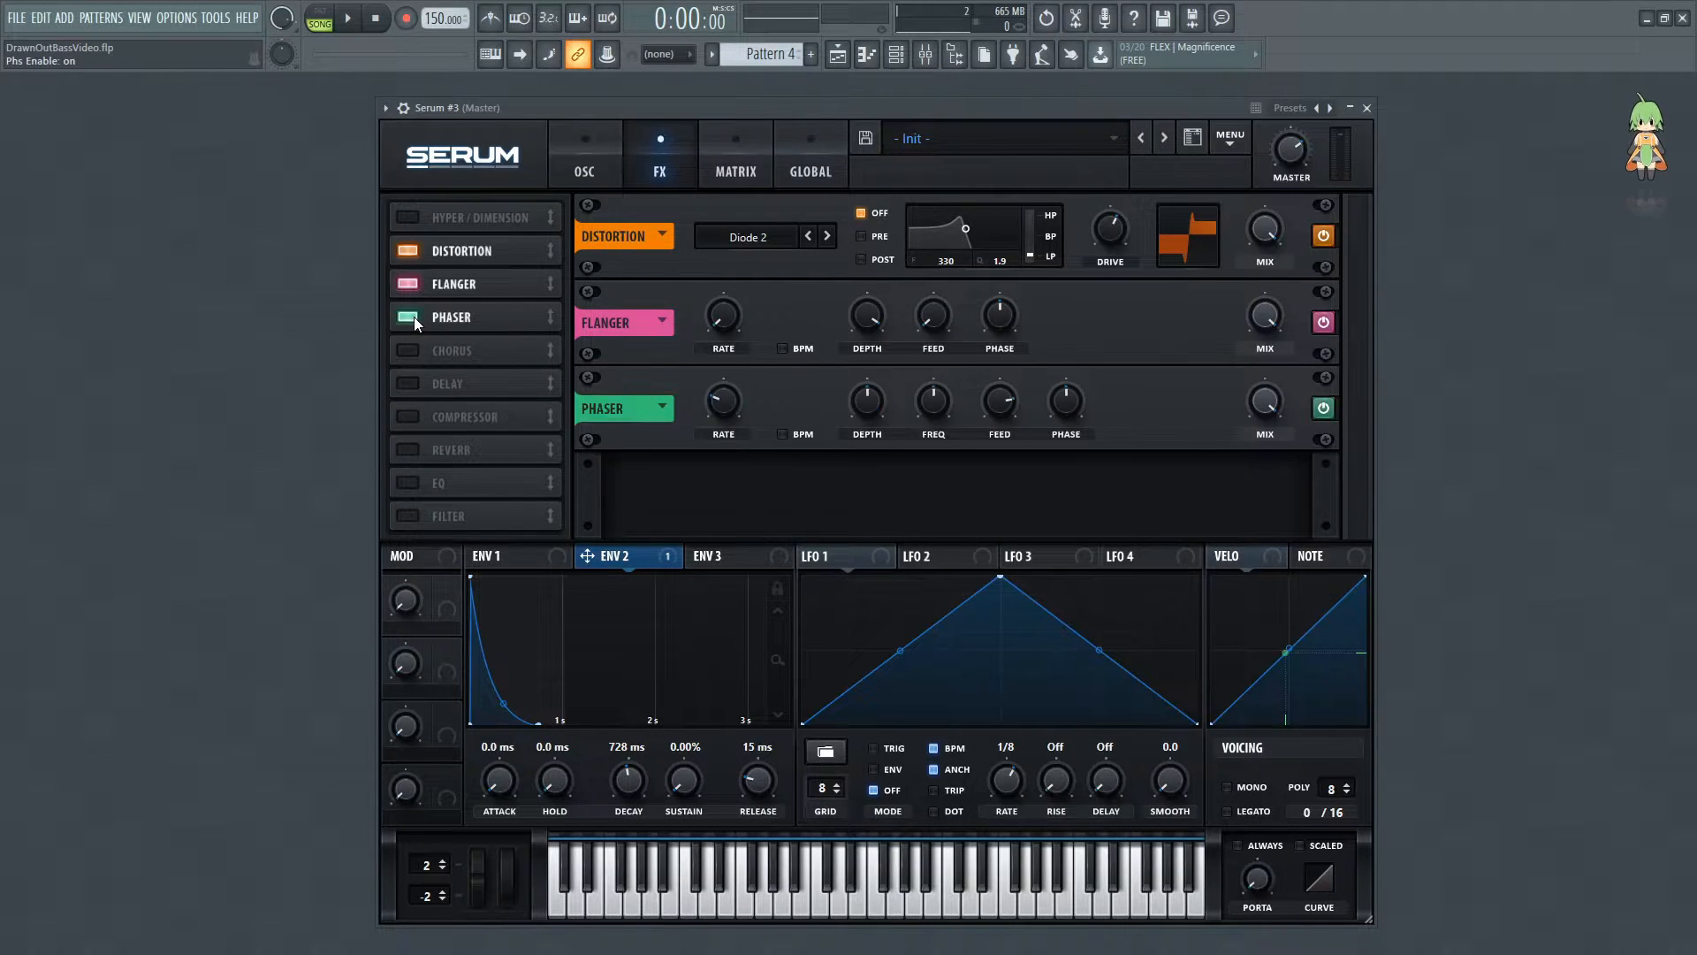
left_click_drag(728, 407, 714, 511)
left_click_drag(887, 384, 887, 363)
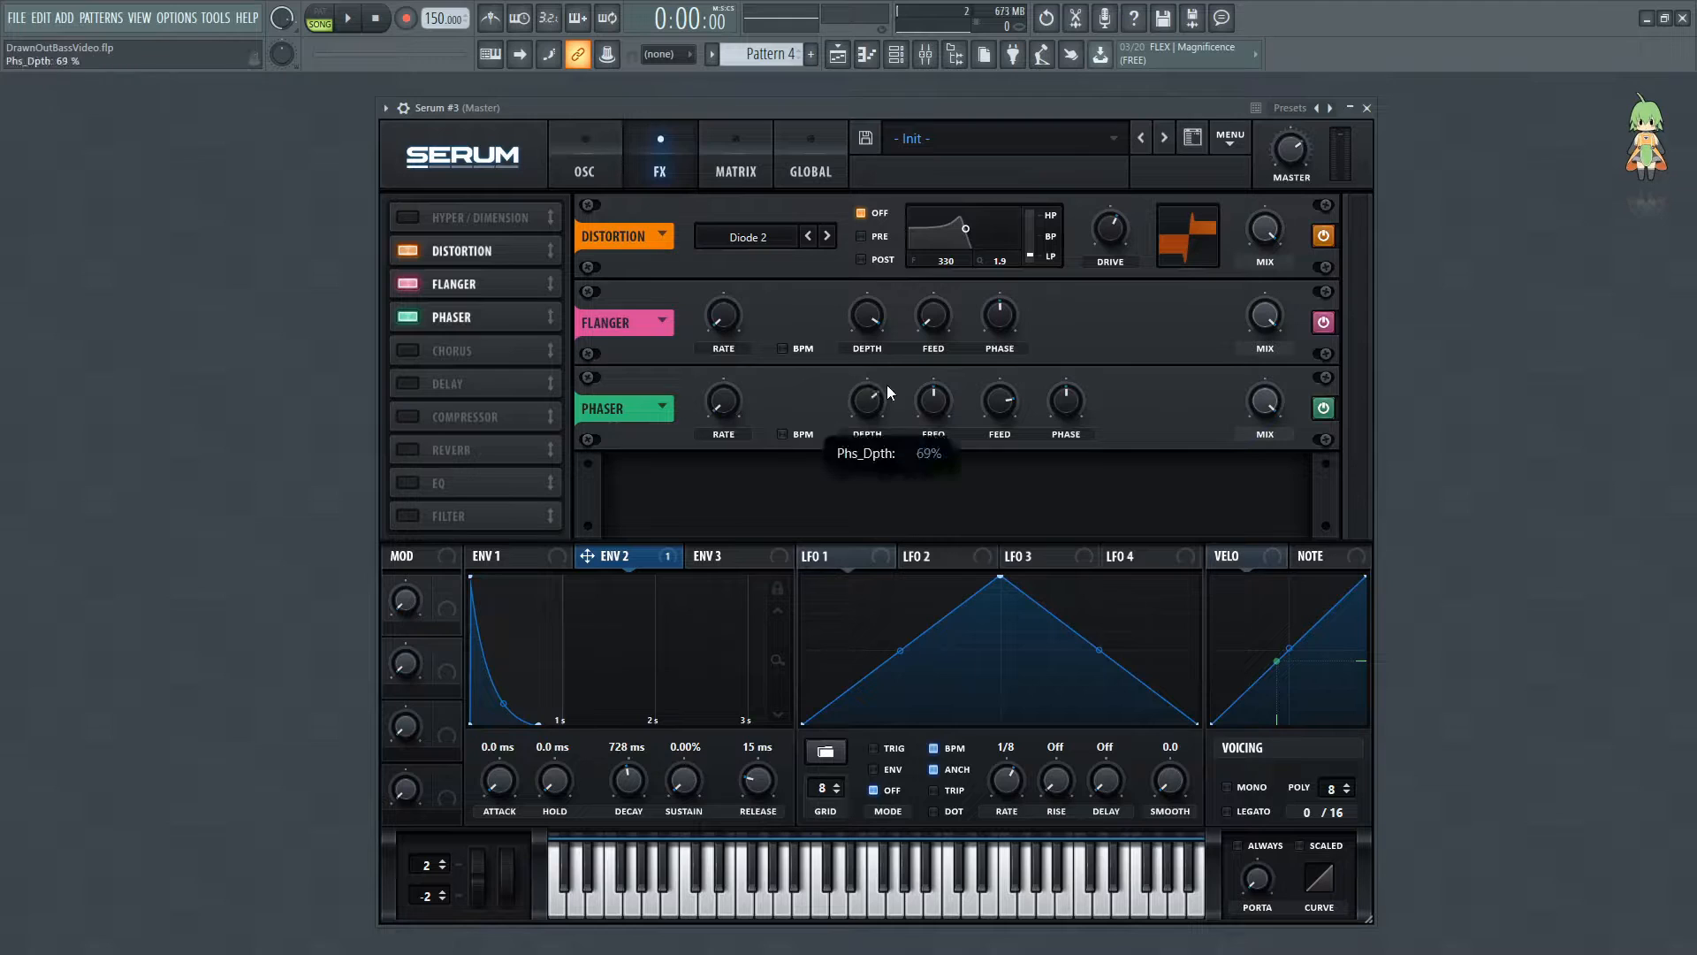
scroll(887, 384, "up", 1)
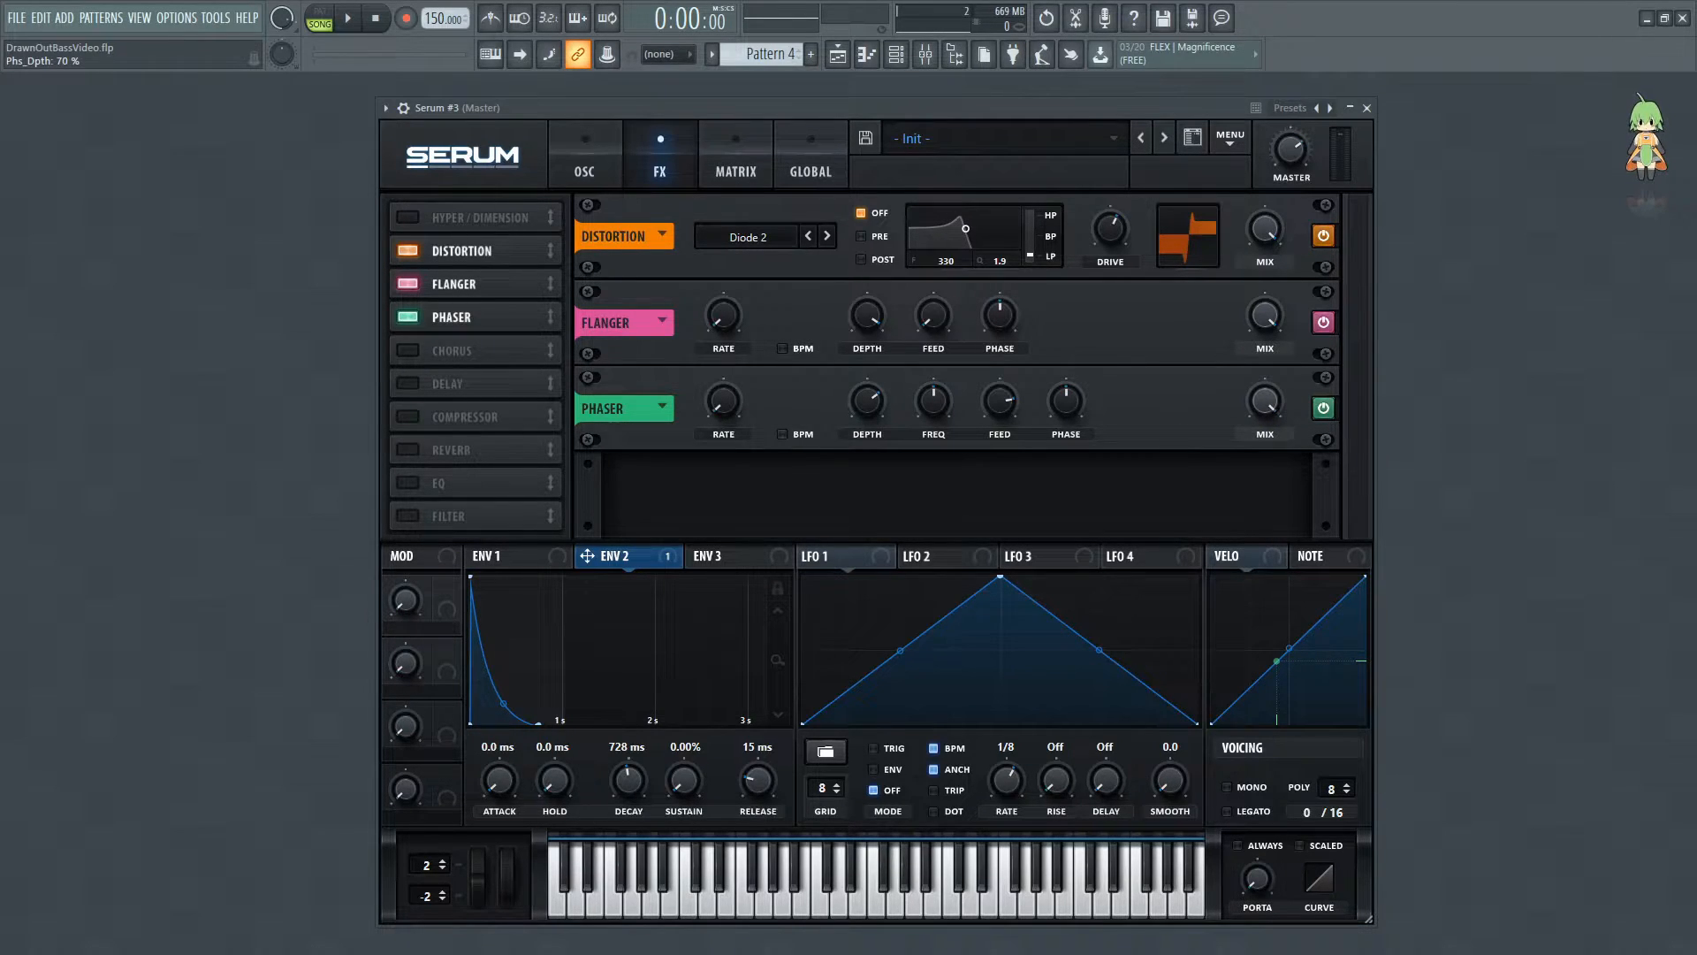
Set the Phaser's frequency to 3286 Hz and fine-tune its feedback
double_click(937, 398)
type("3286")
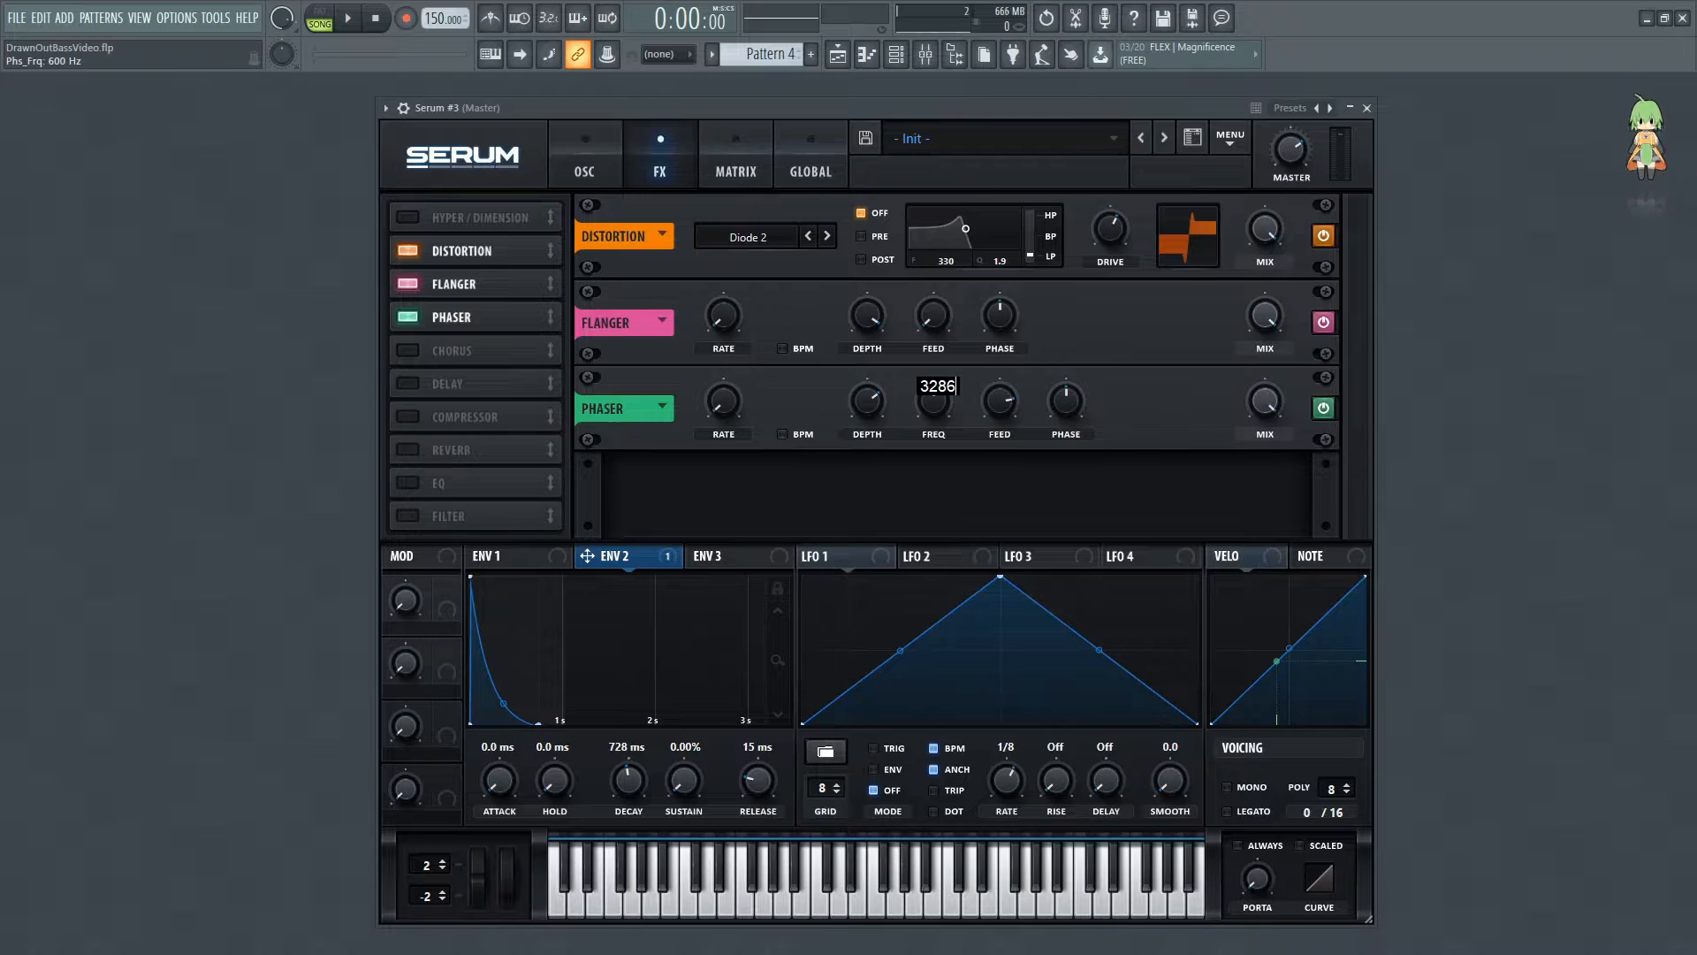
key("Return")
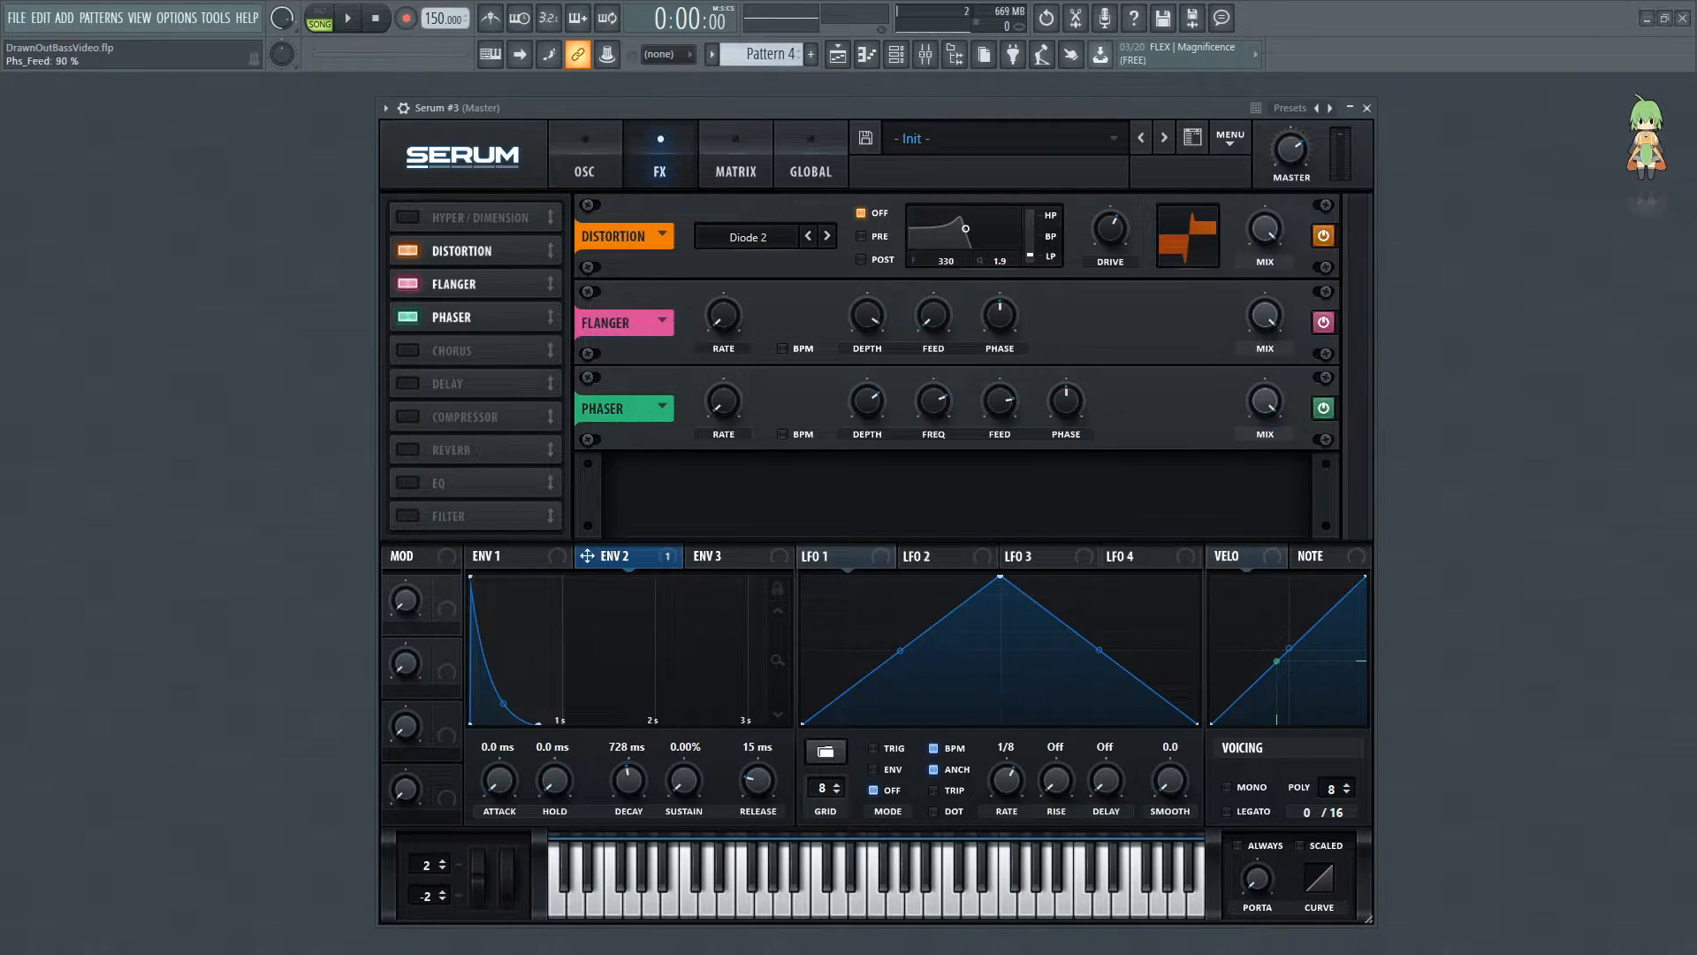
scroll(1001, 405, "down", 4)
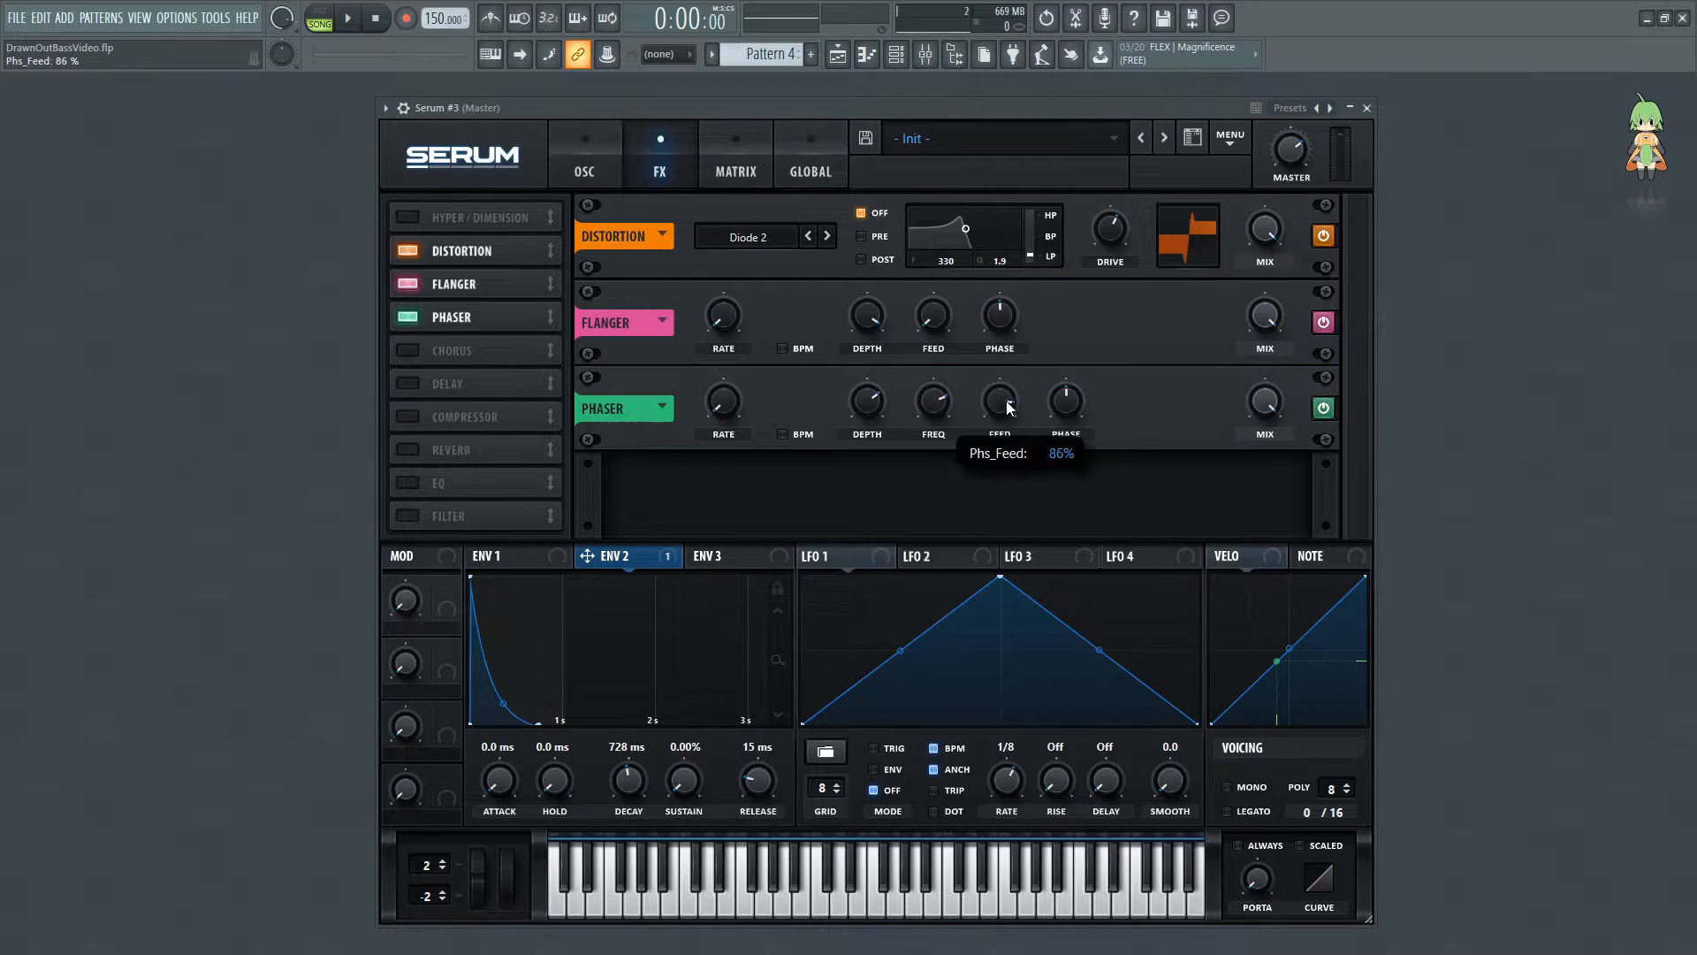
scroll(1006, 398, "up", 2)
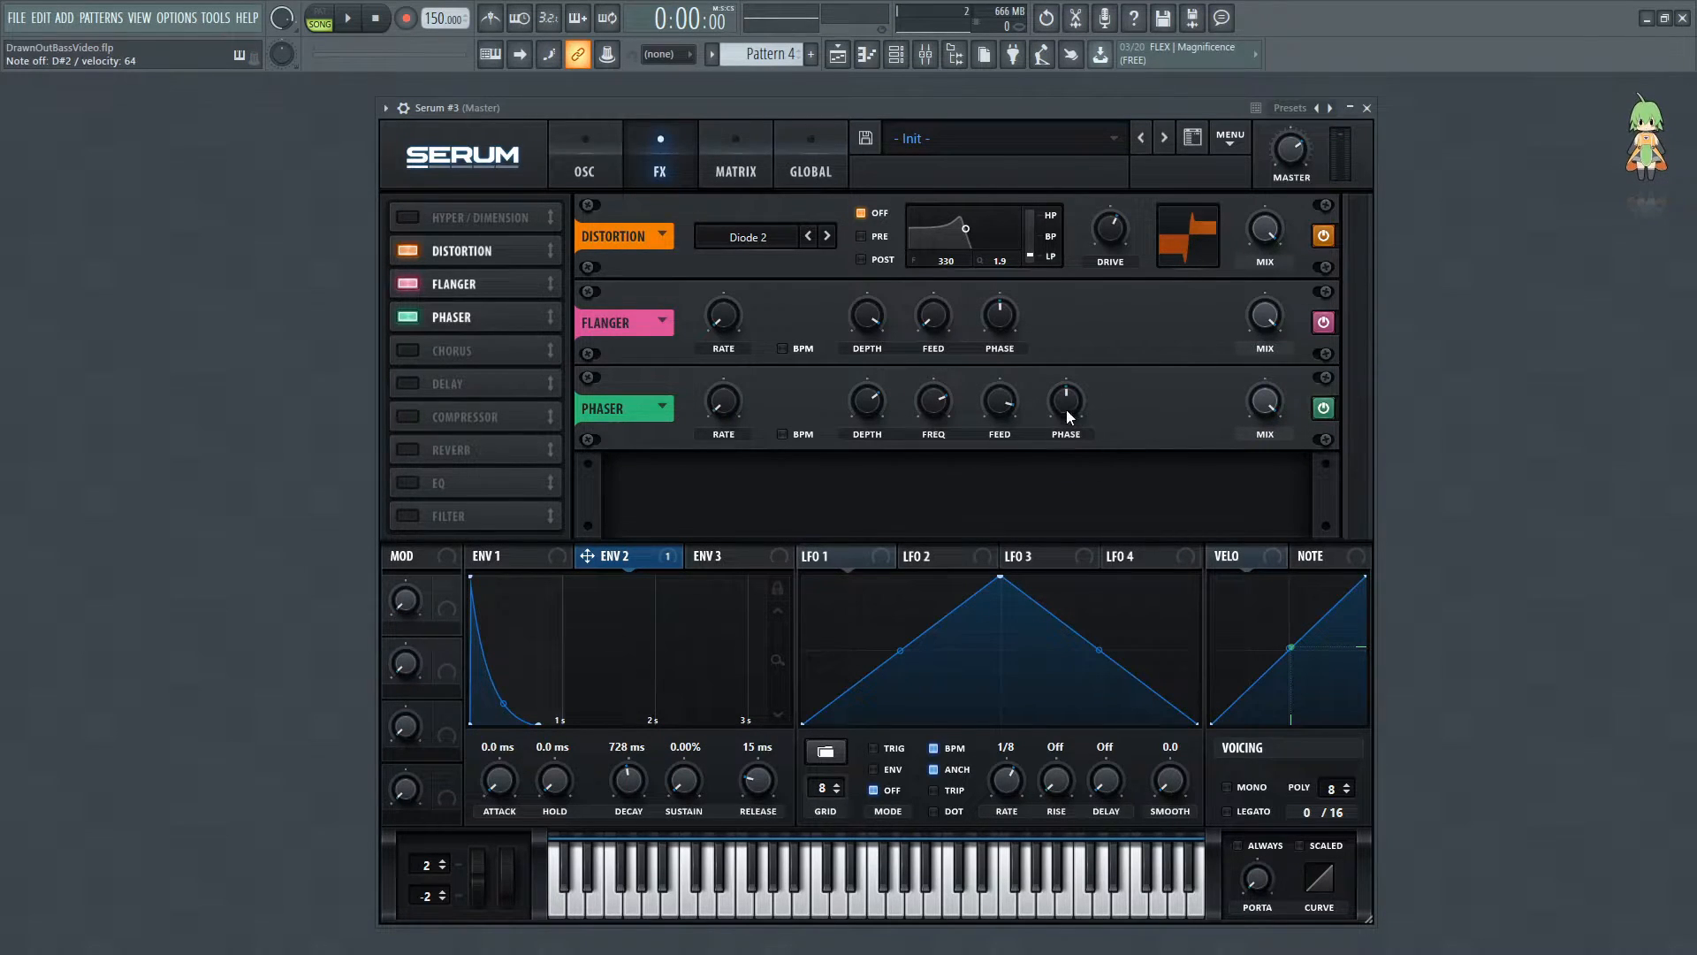
Lower the Phaser's mix to 0% and modulate the mix with LFO 1
left_click_drag(1264, 405, 1244, 587)
left_click_drag(807, 556, 1052, 535)
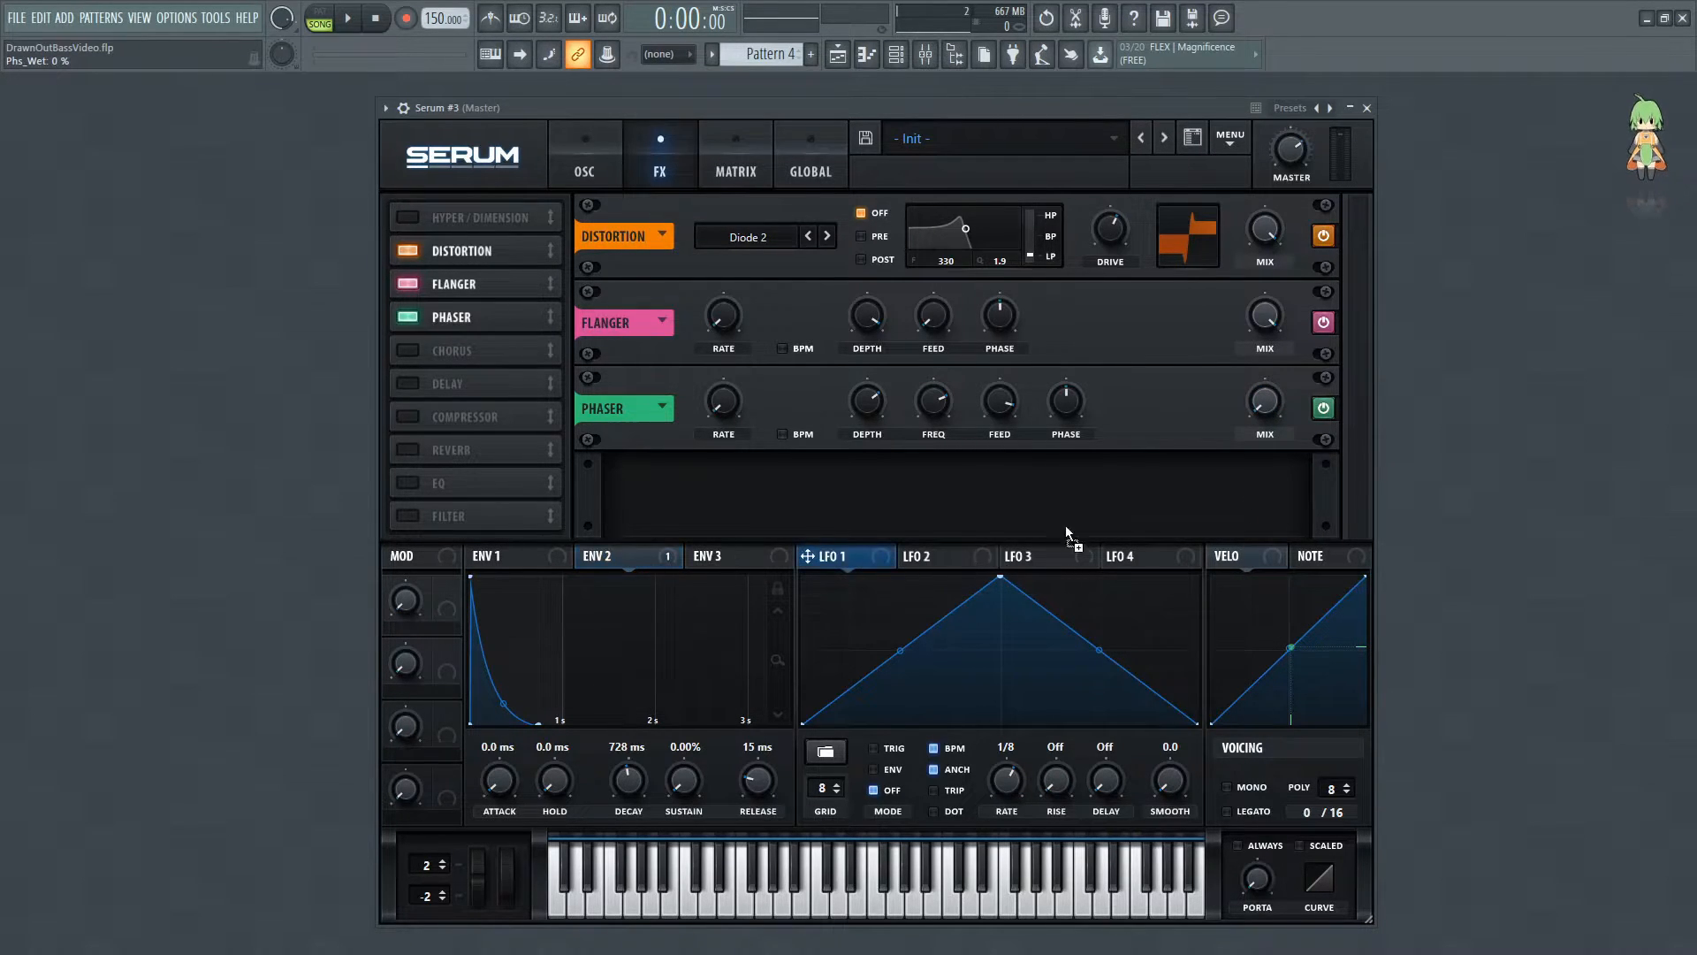
left_click_drag(1266, 403, 1264, 401)
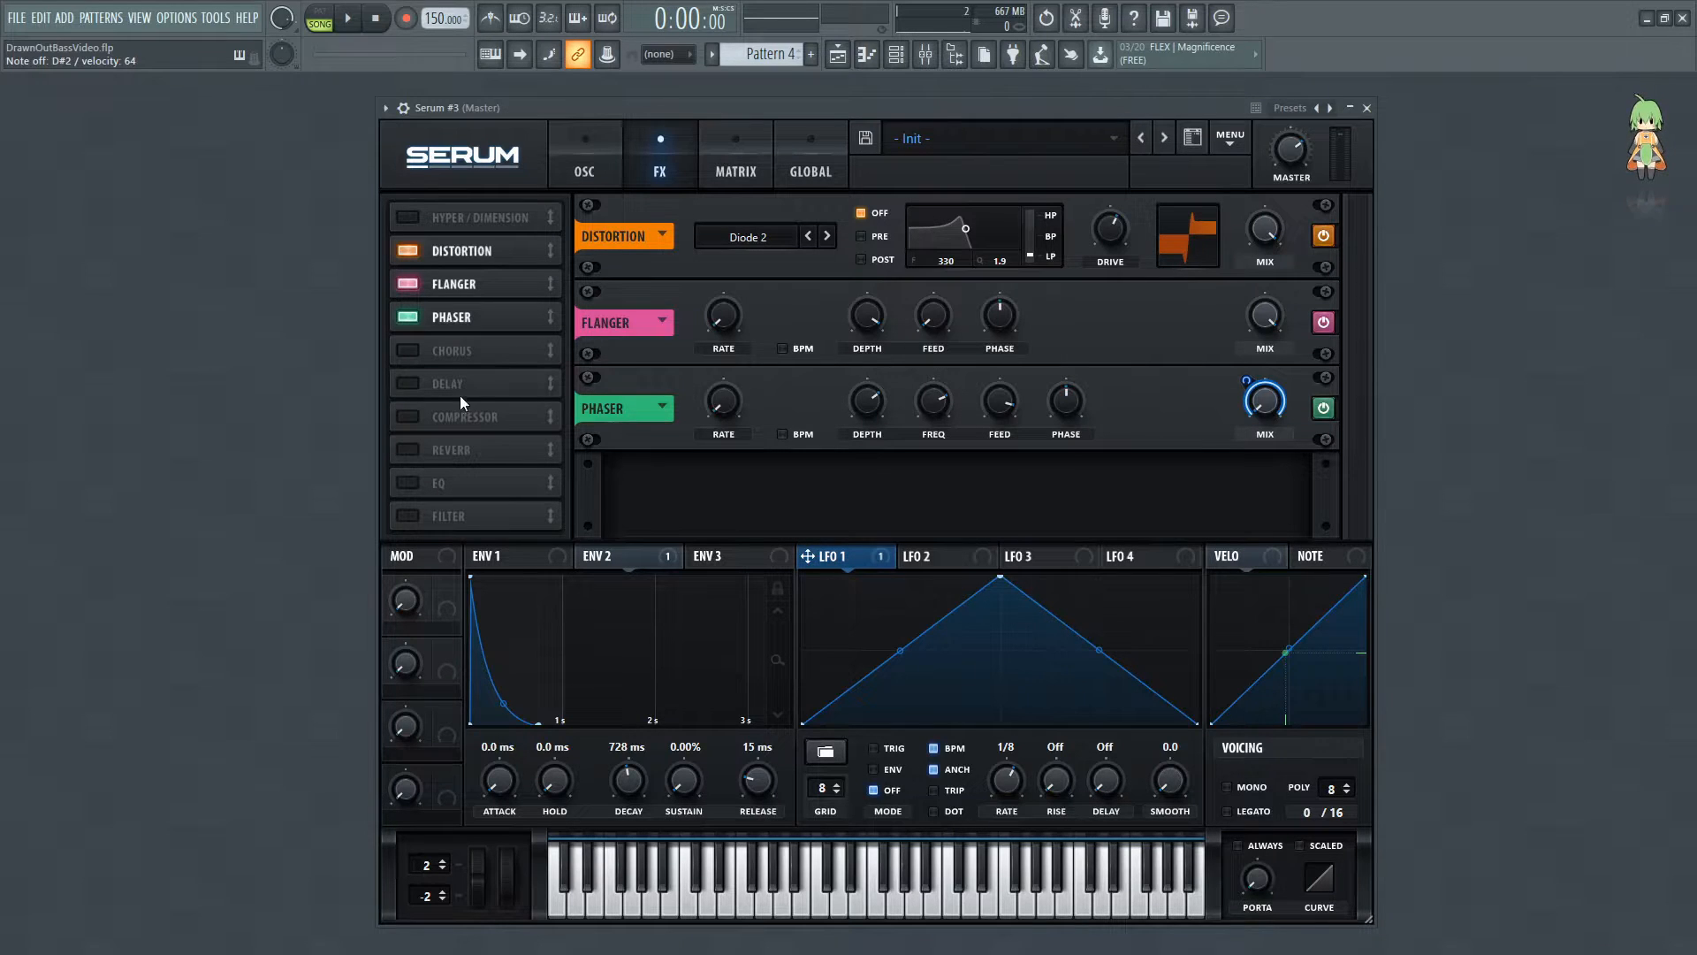
Enable the effects Filter, place it directly after the Phaser, raise its cutoff and modulate the cutoff with LFO 1
left_click(407, 516)
left_click_drag(447, 515, 461, 354)
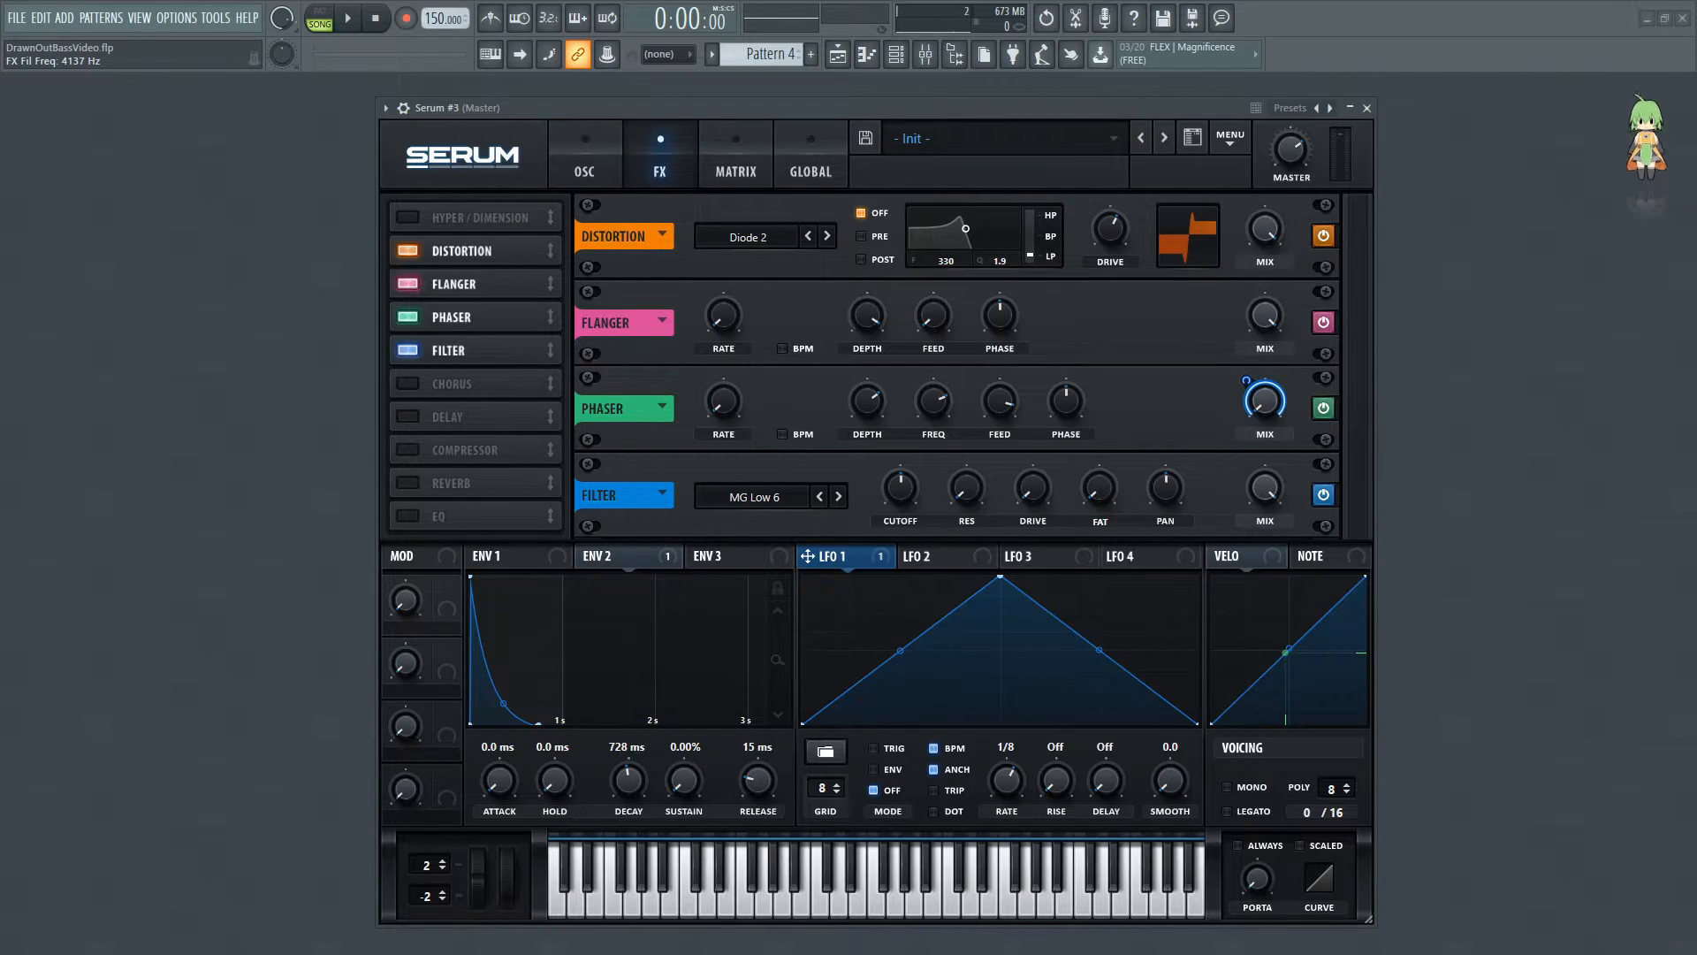
left_click_drag(914, 486, 920, 424)
left_click_drag(900, 500, 883, 463)
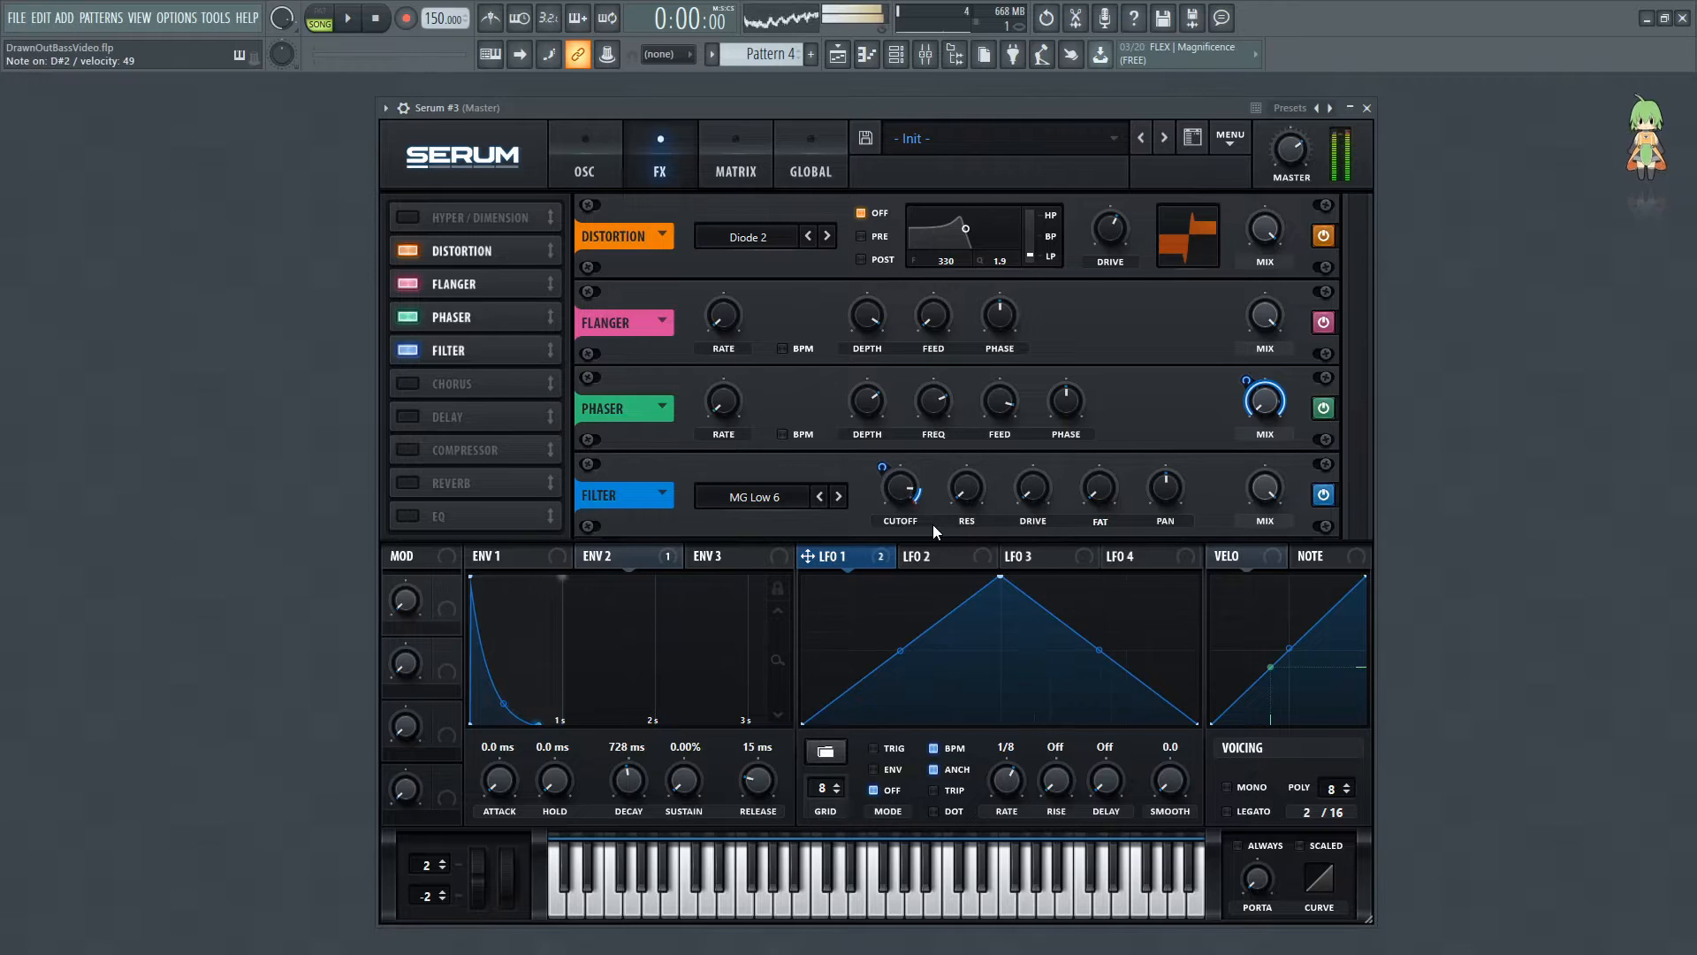
mouse_move(1276, 480)
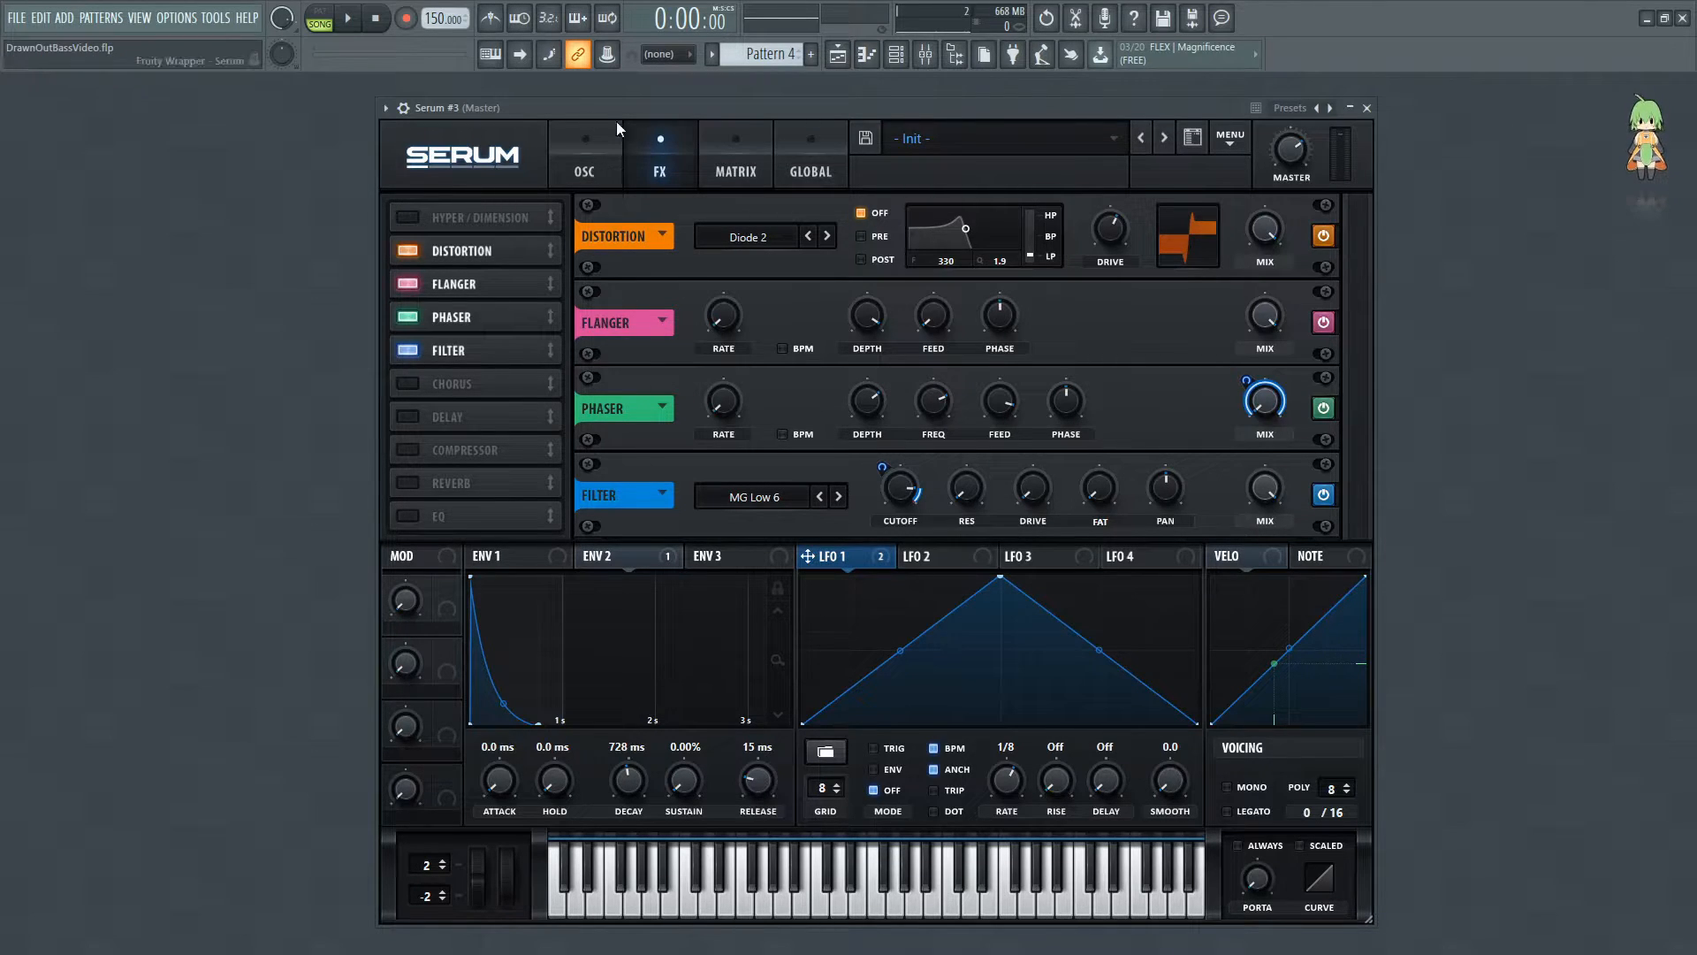
Switch LFO 1 to TRIG mode and modulate the fine tuning of oscillators A and B with it at an amount of 20
left_click(601, 161)
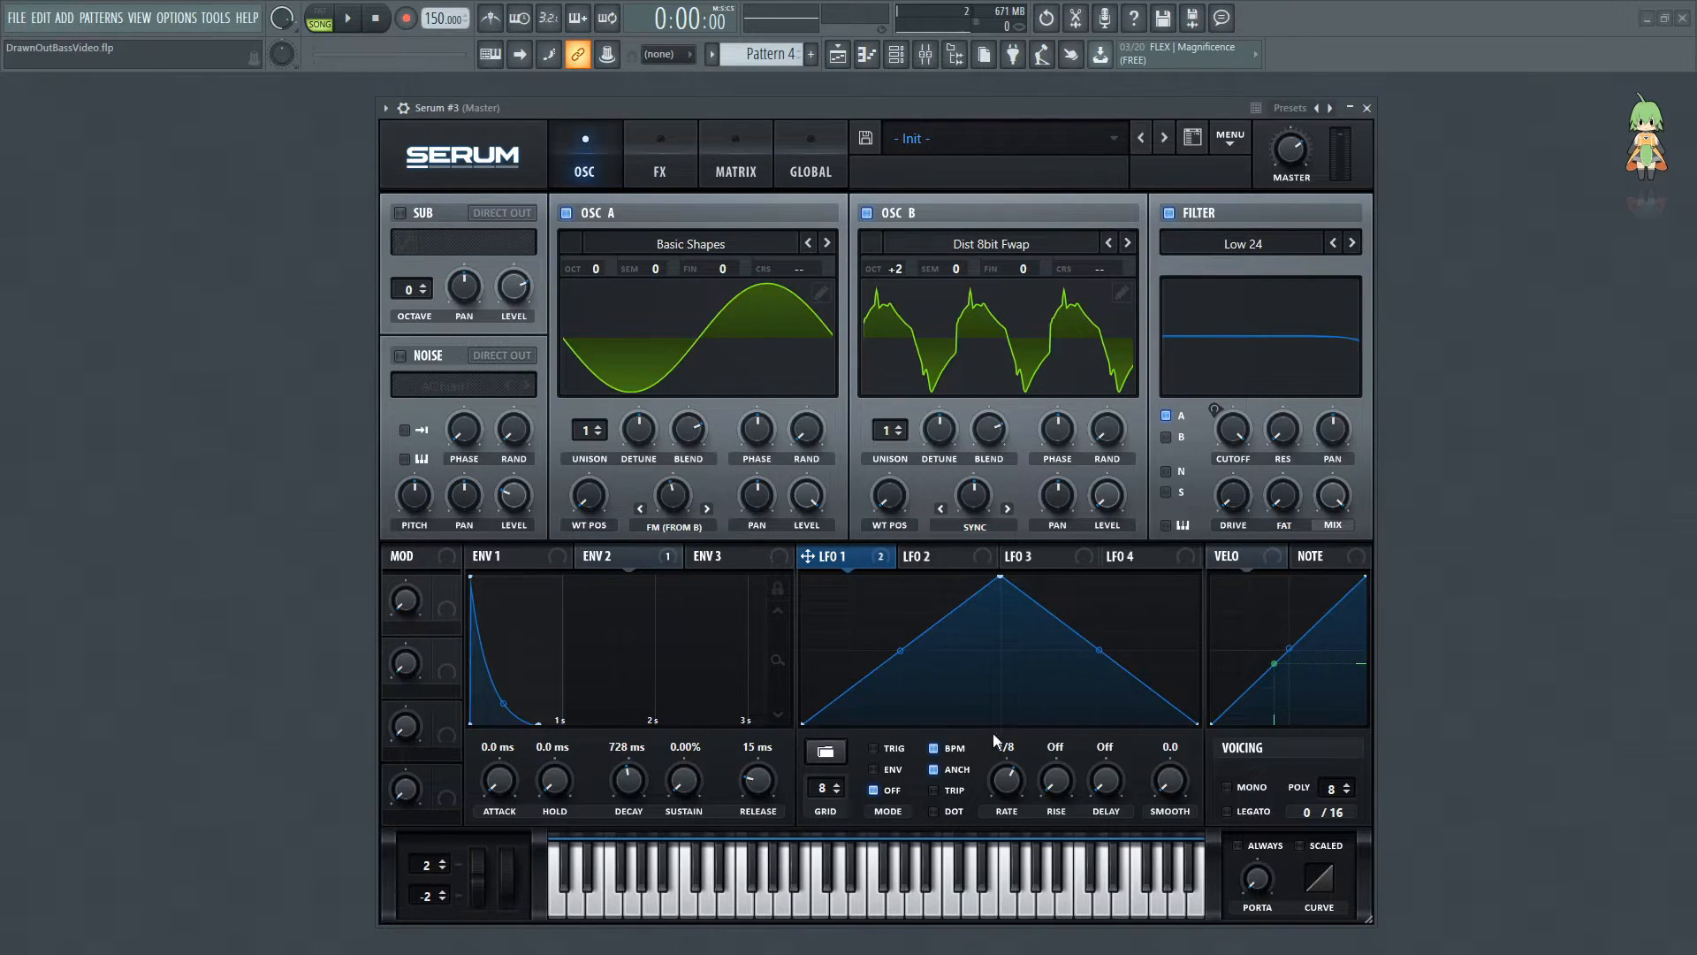
left_click(893, 749)
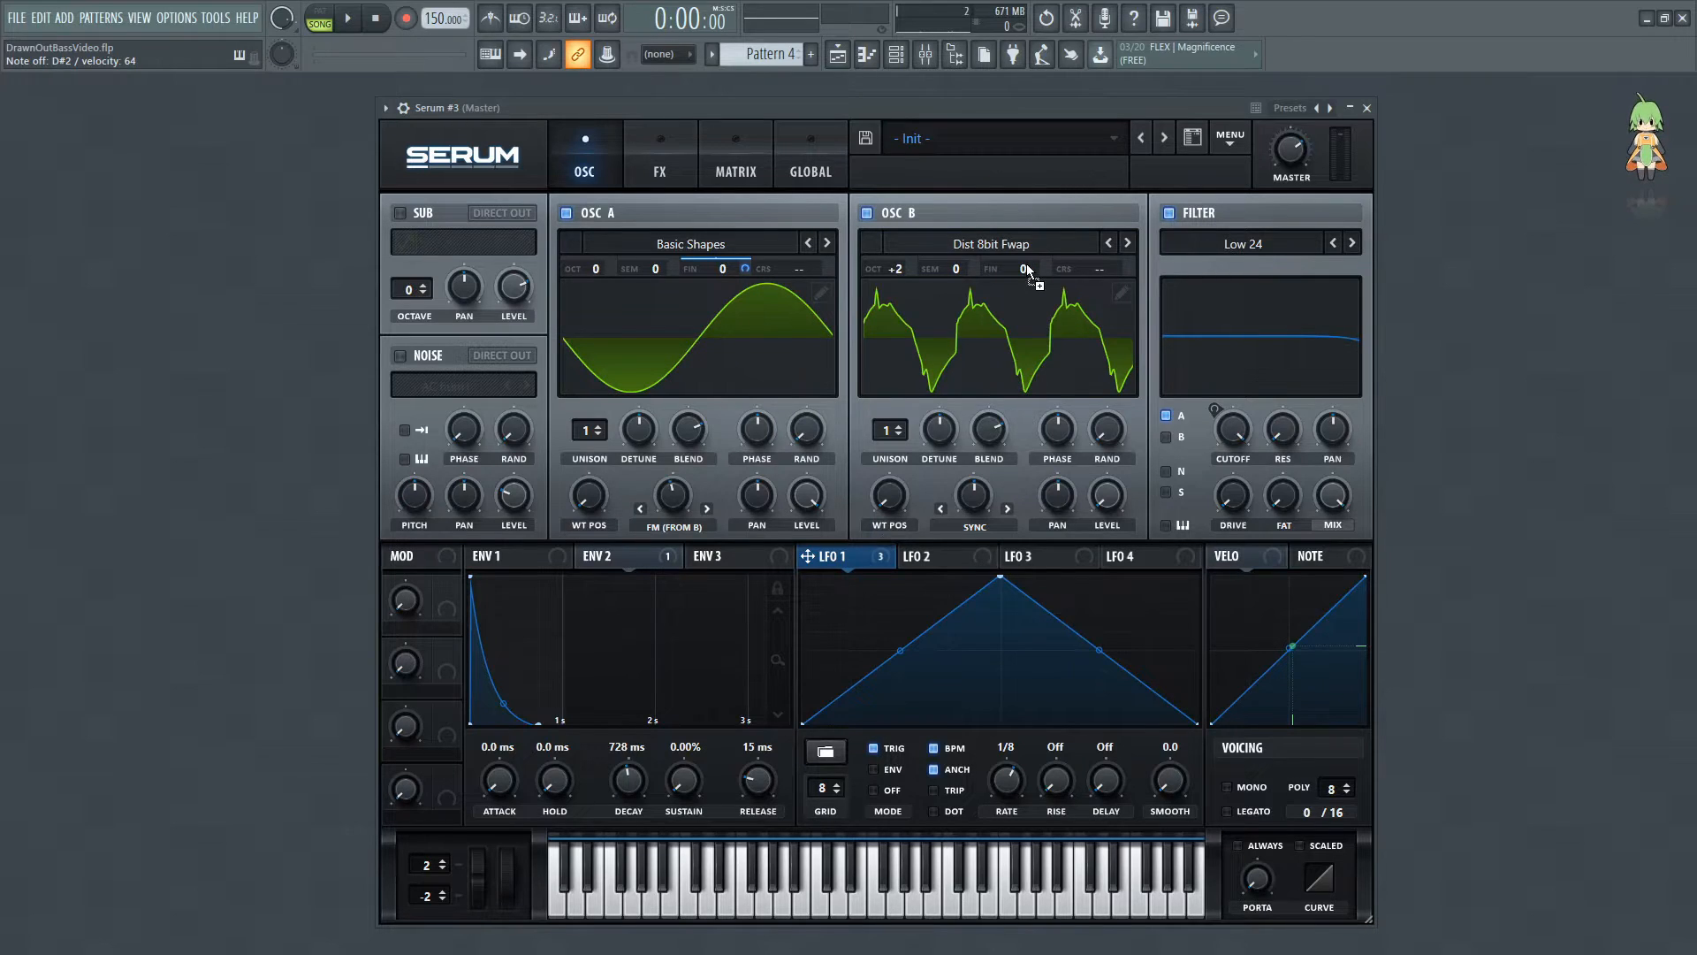
left_click_drag(748, 267, 734, 367)
left_click_drag(1045, 269, 1034, 369)
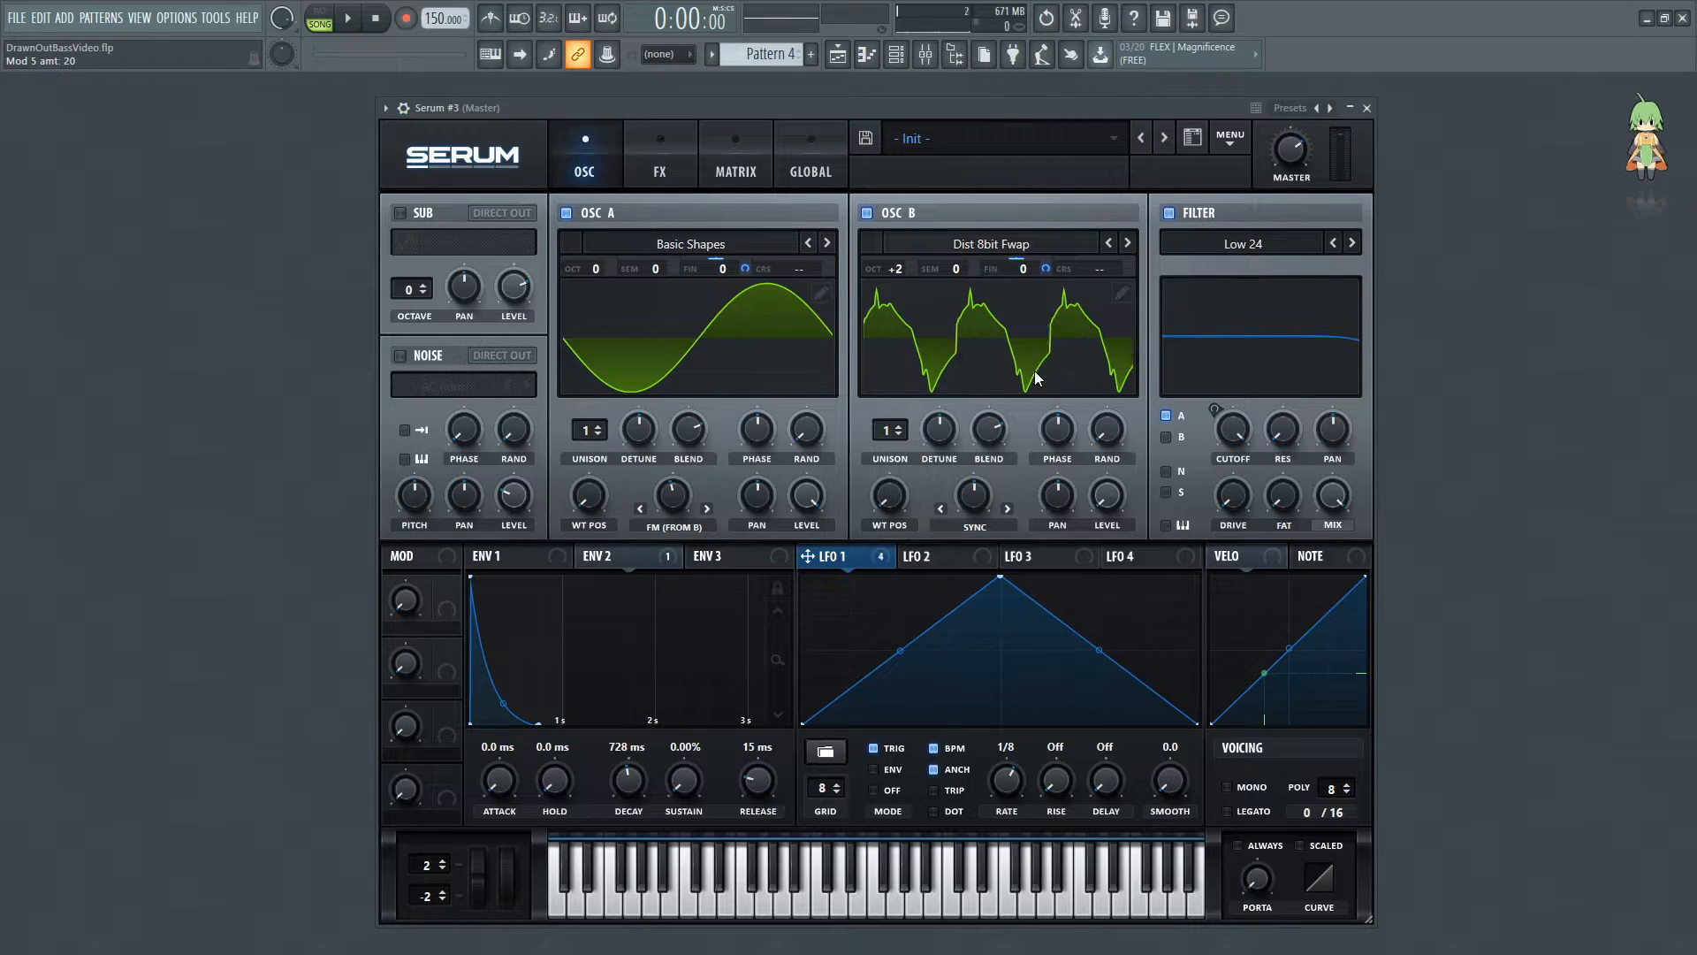
Try three unison voices on oscillator A with detune at 1.00 and a lower blend, and return to a single voice
left_click(593, 433)
left_click(599, 428)
left_click(590, 432)
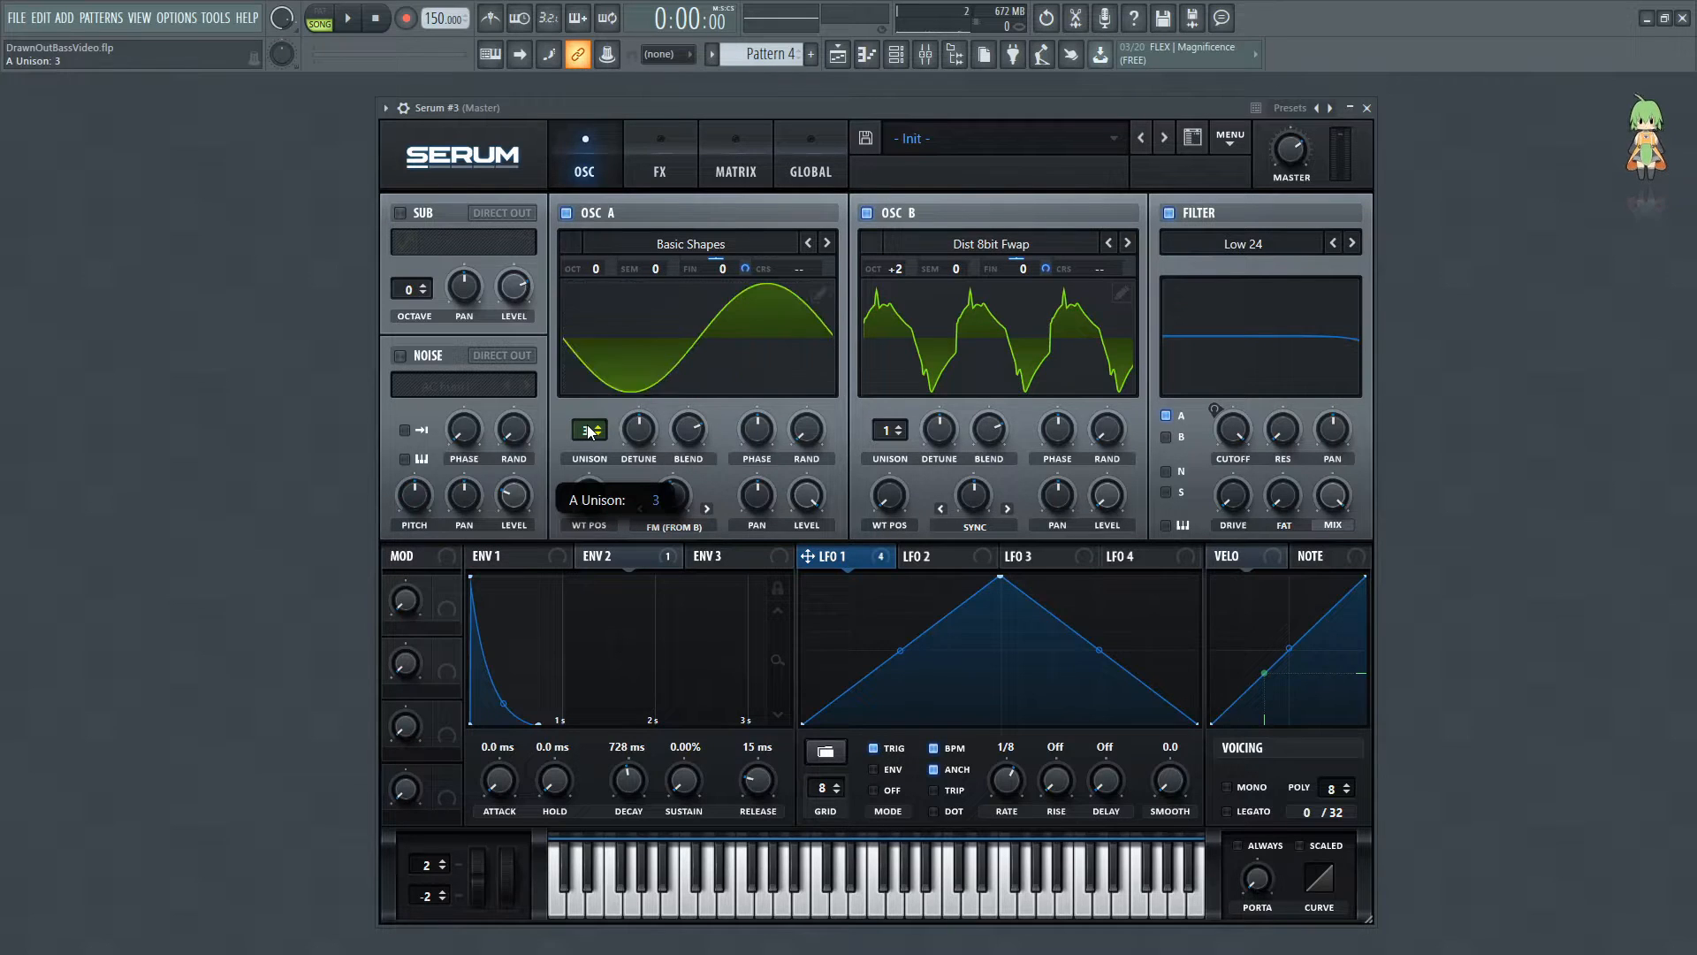
left_click_drag(590, 432, 590, 450)
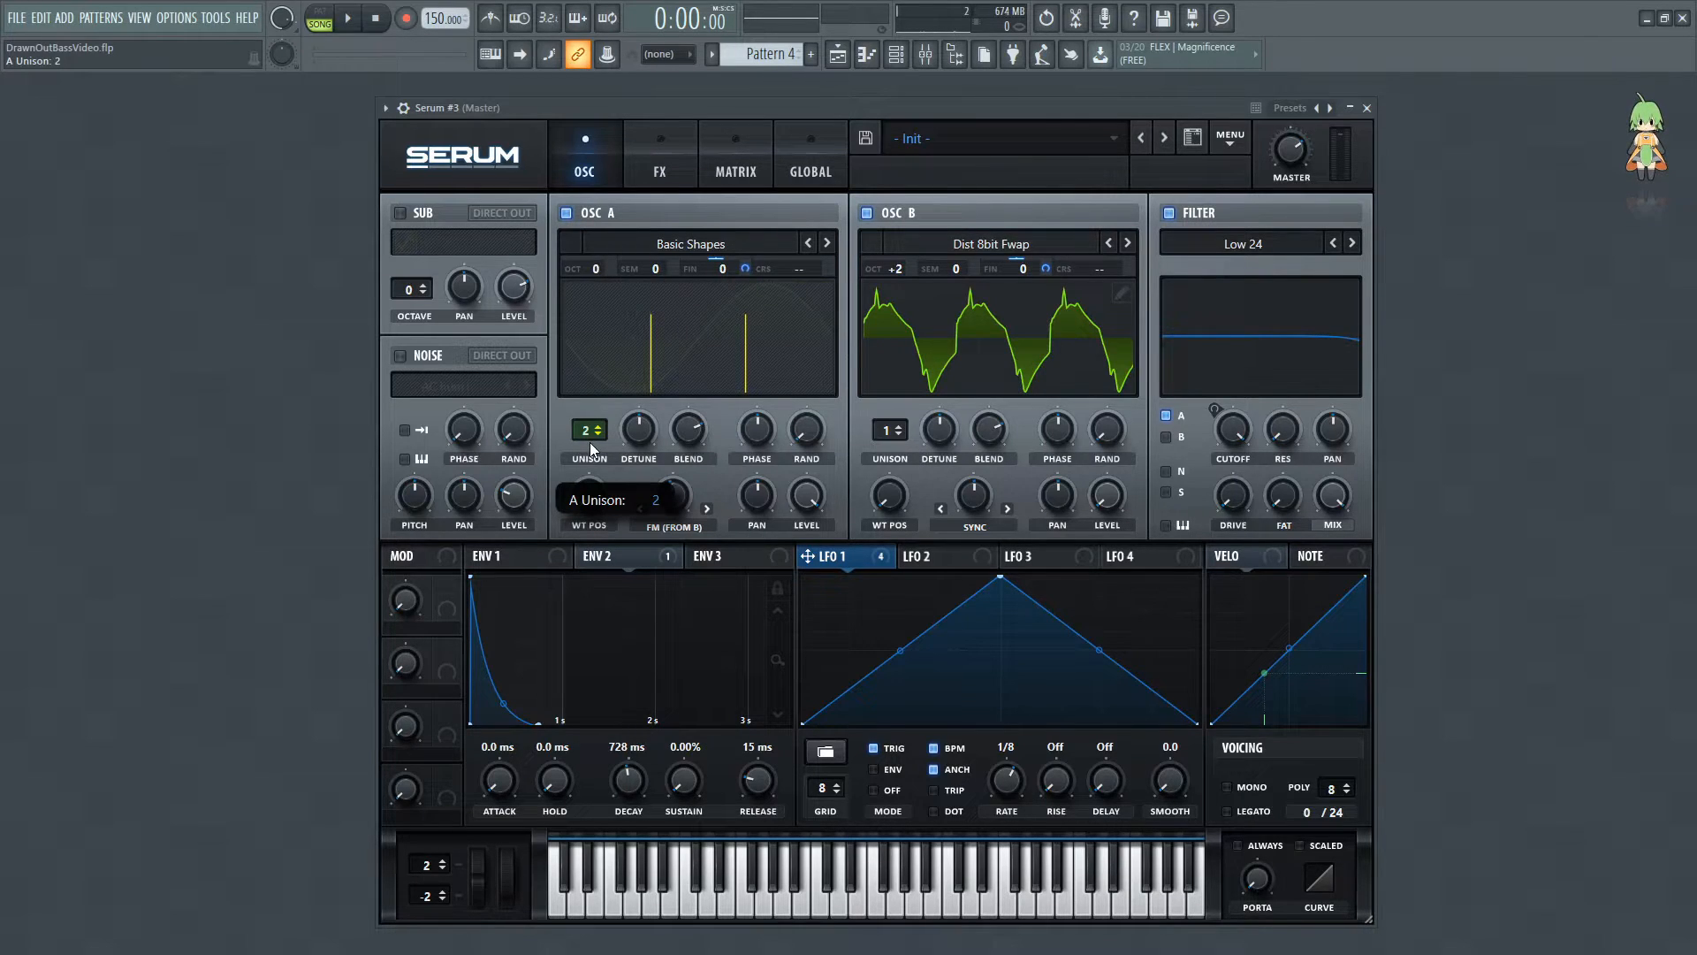
left_click_drag(590, 442, 592, 433)
left_click_drag(640, 430, 664, 332)
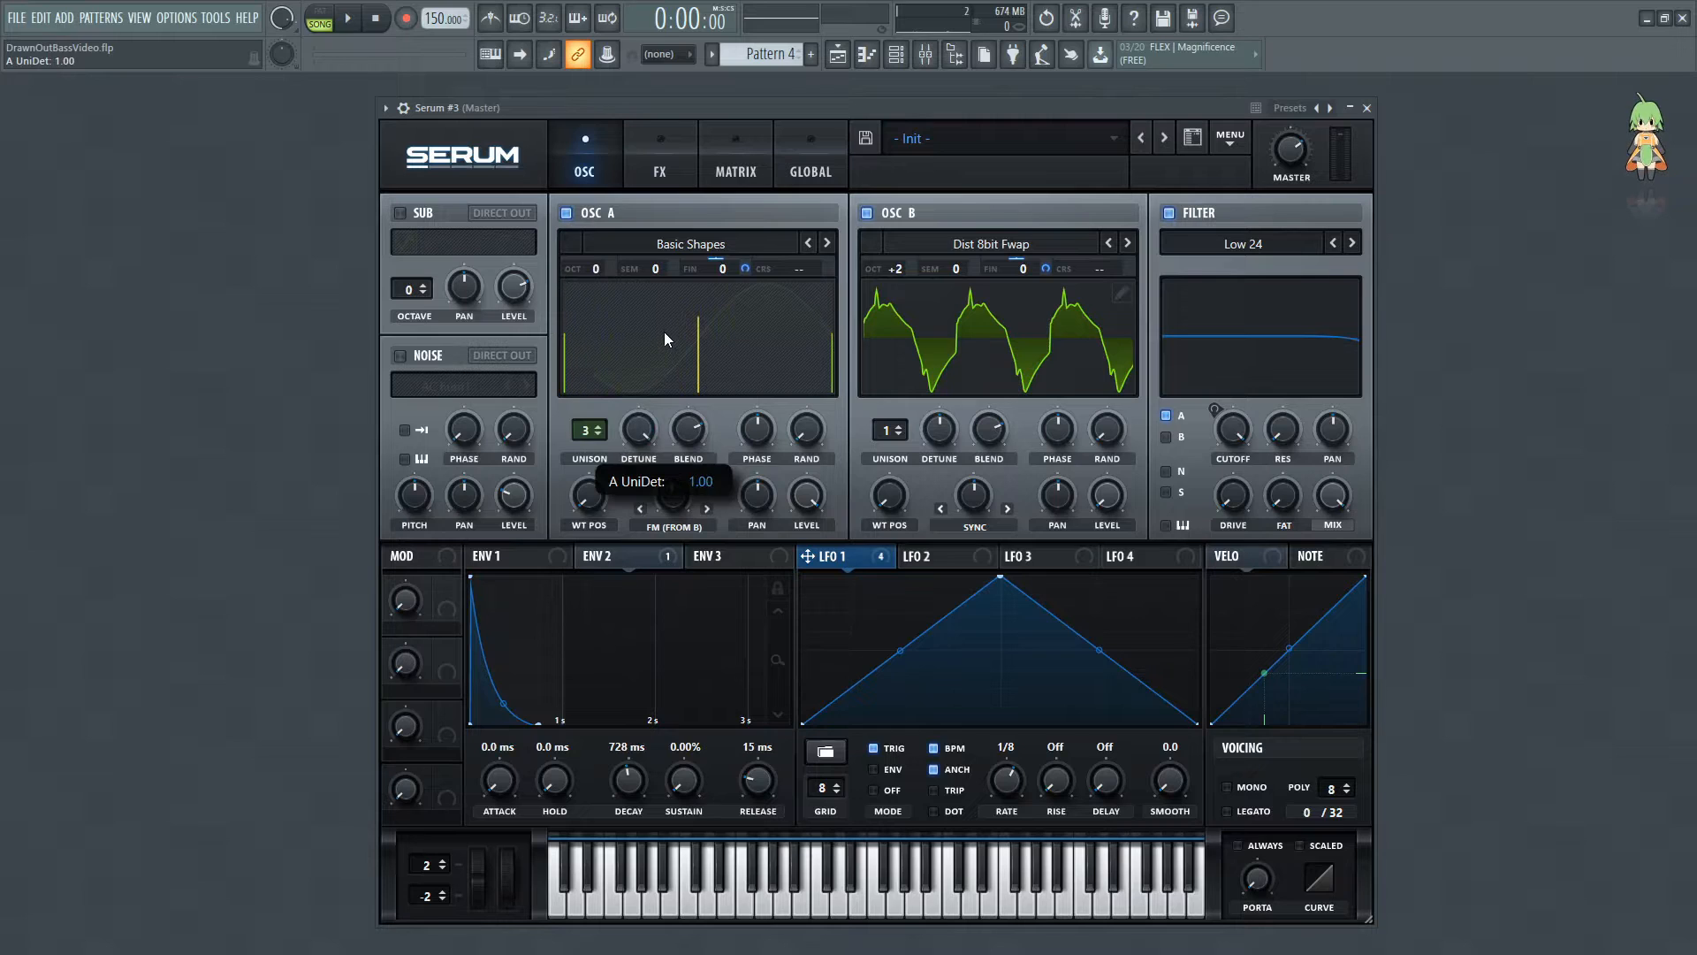
left_click_drag(689, 431, 667, 517)
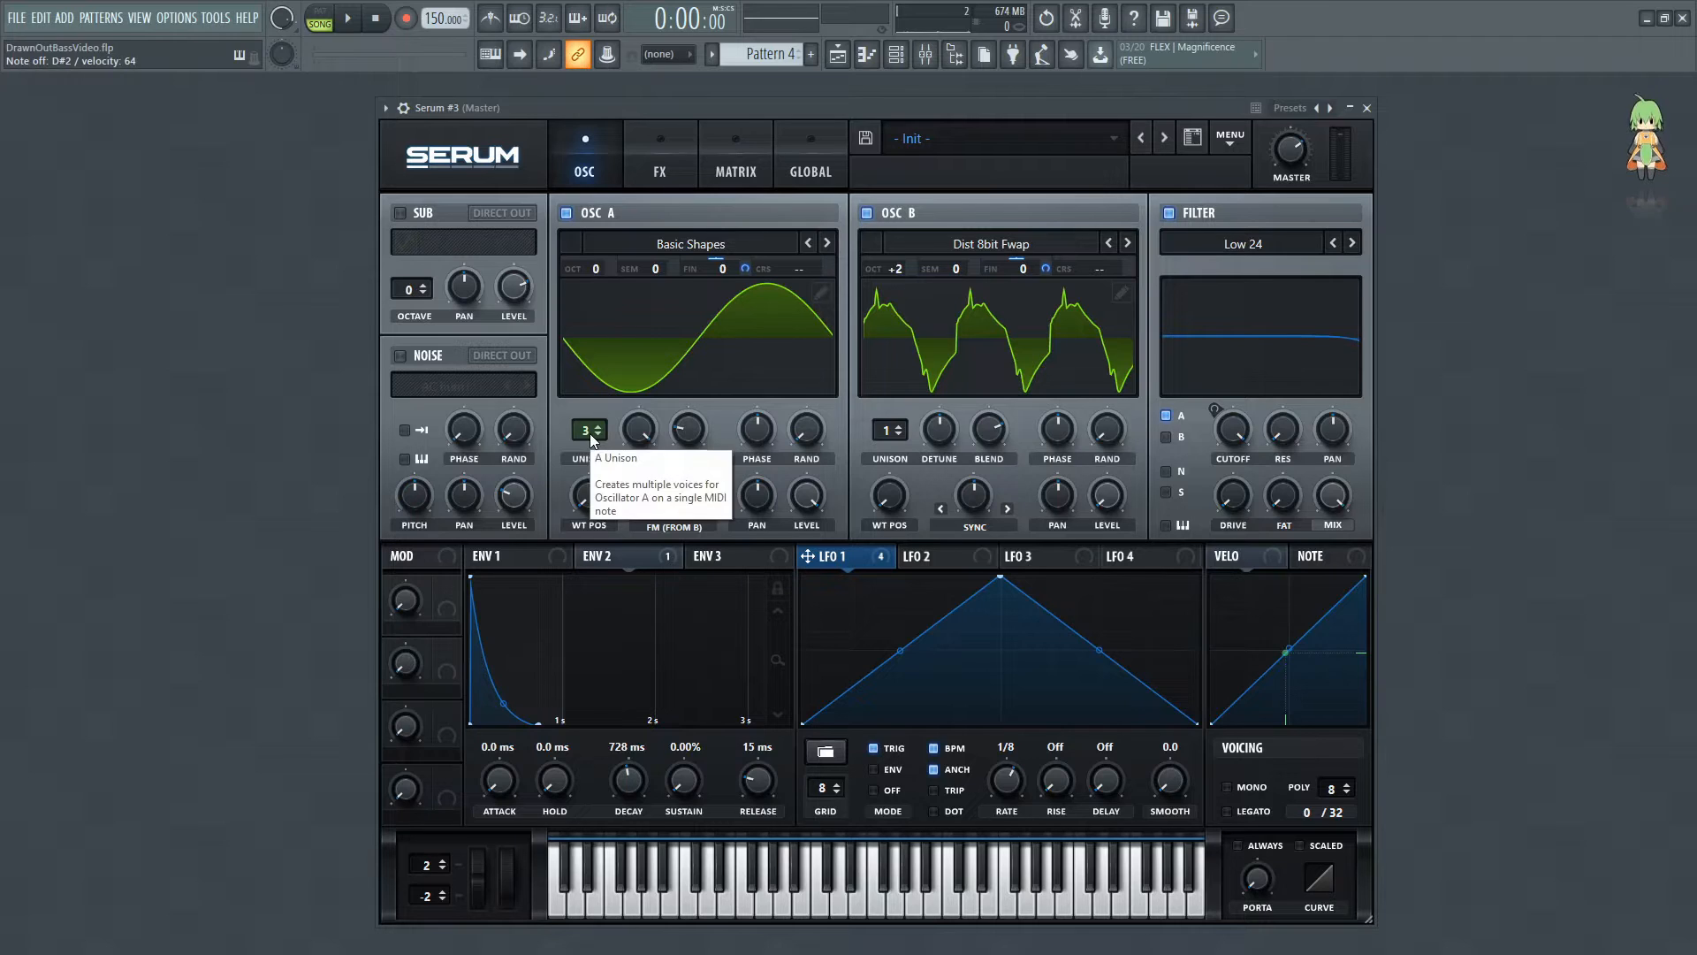
left_click_drag(592, 431, 592, 497)
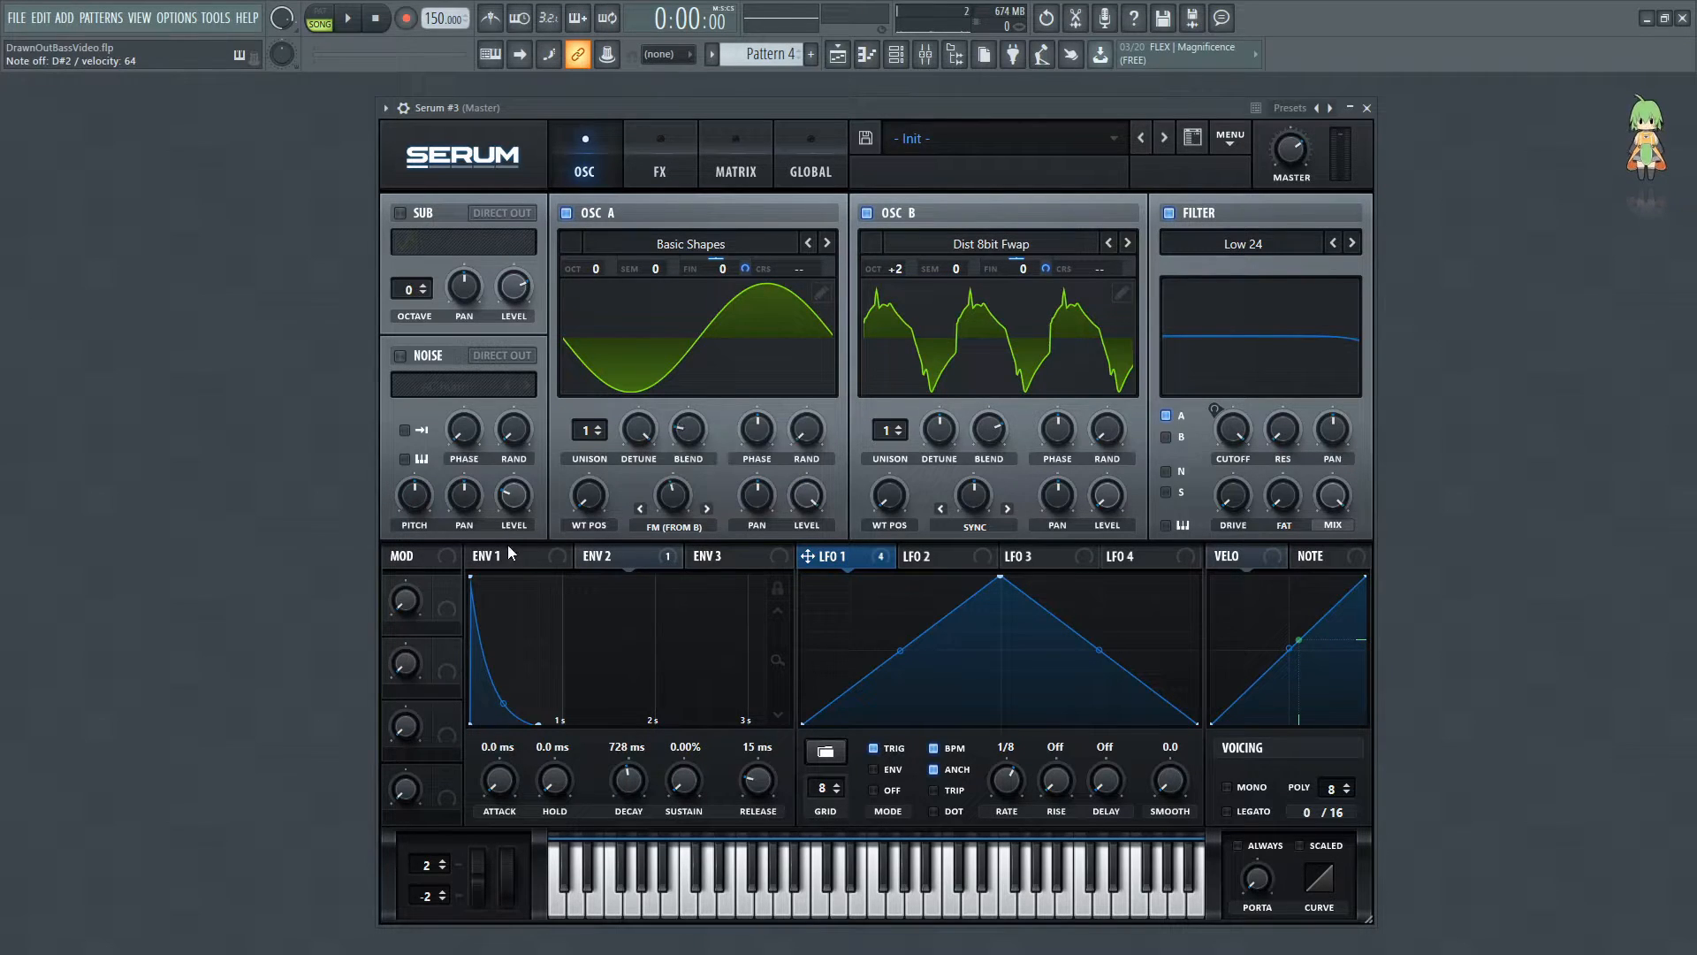
Enable the noise oscillator and load the H-Breath sample from the Organics category
left_click(416, 357)
left_click(429, 386)
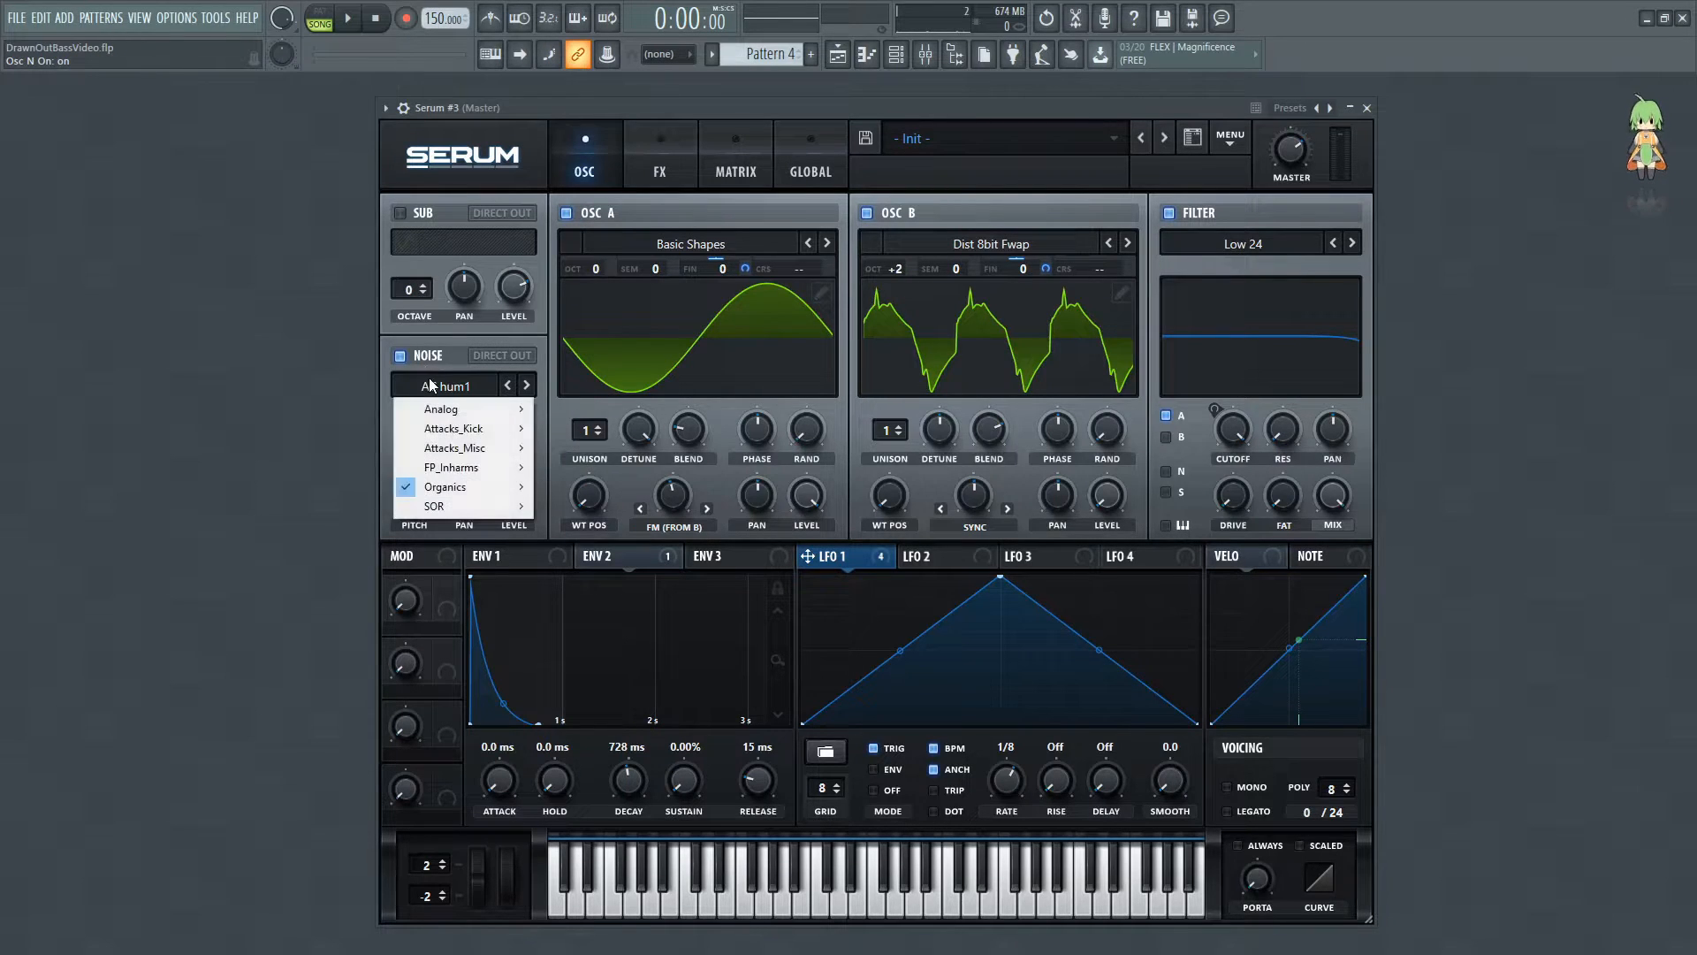
mouse_move(460, 486)
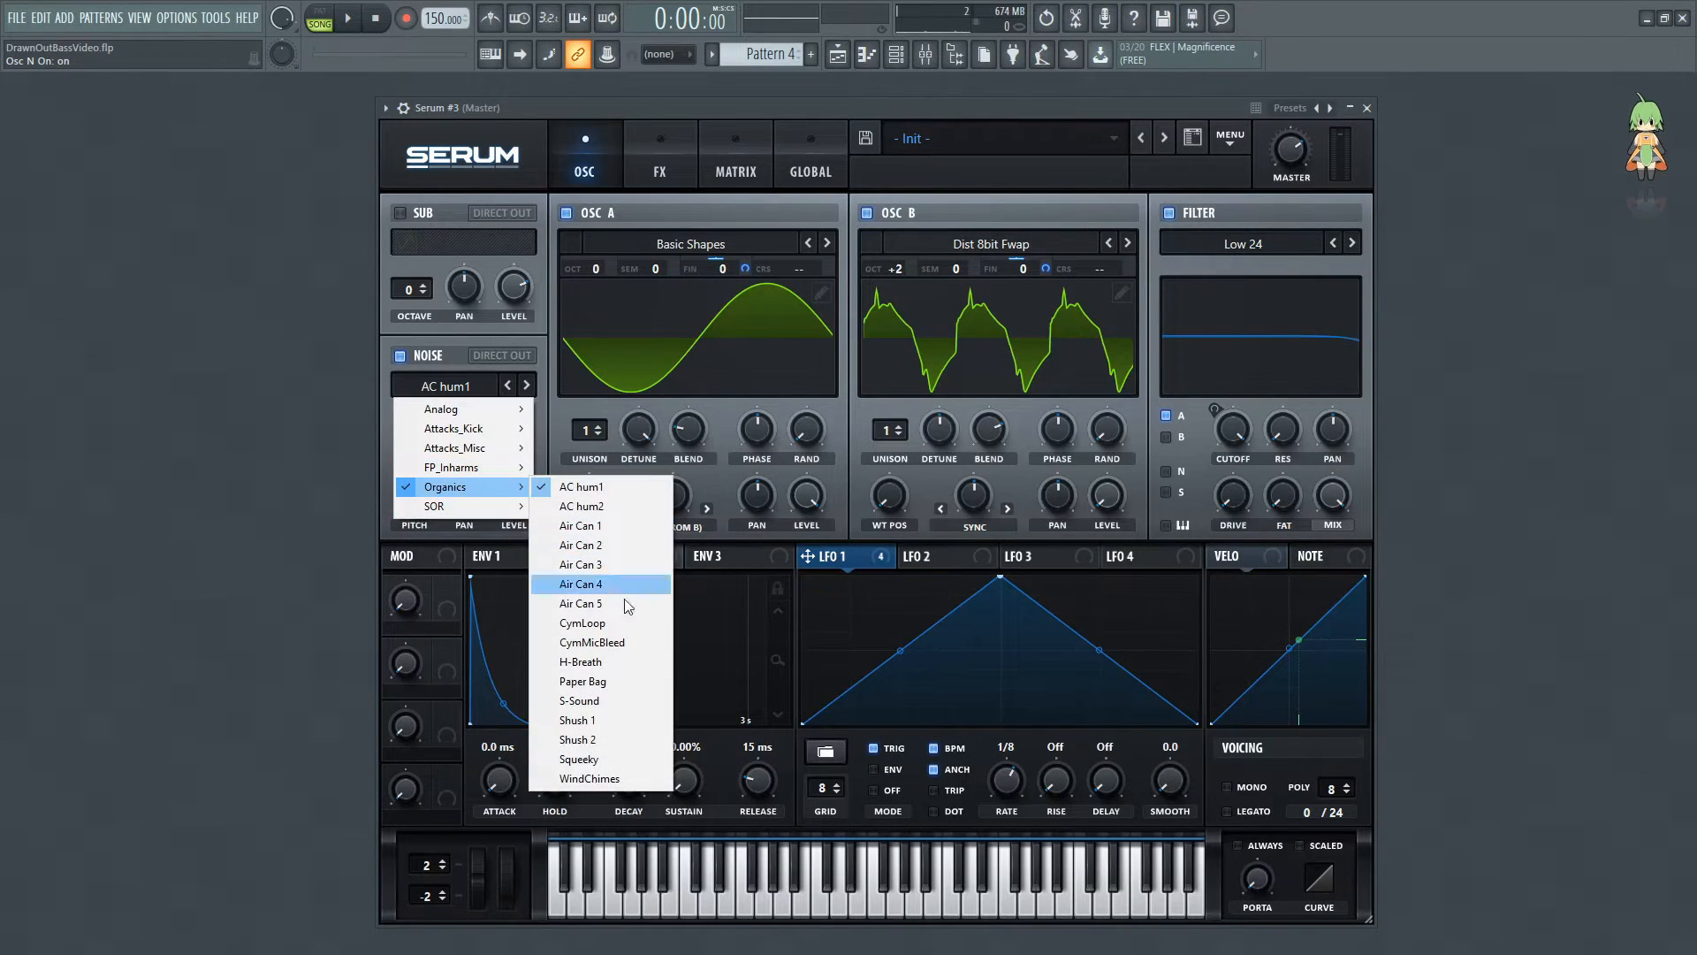
left_click(601, 660)
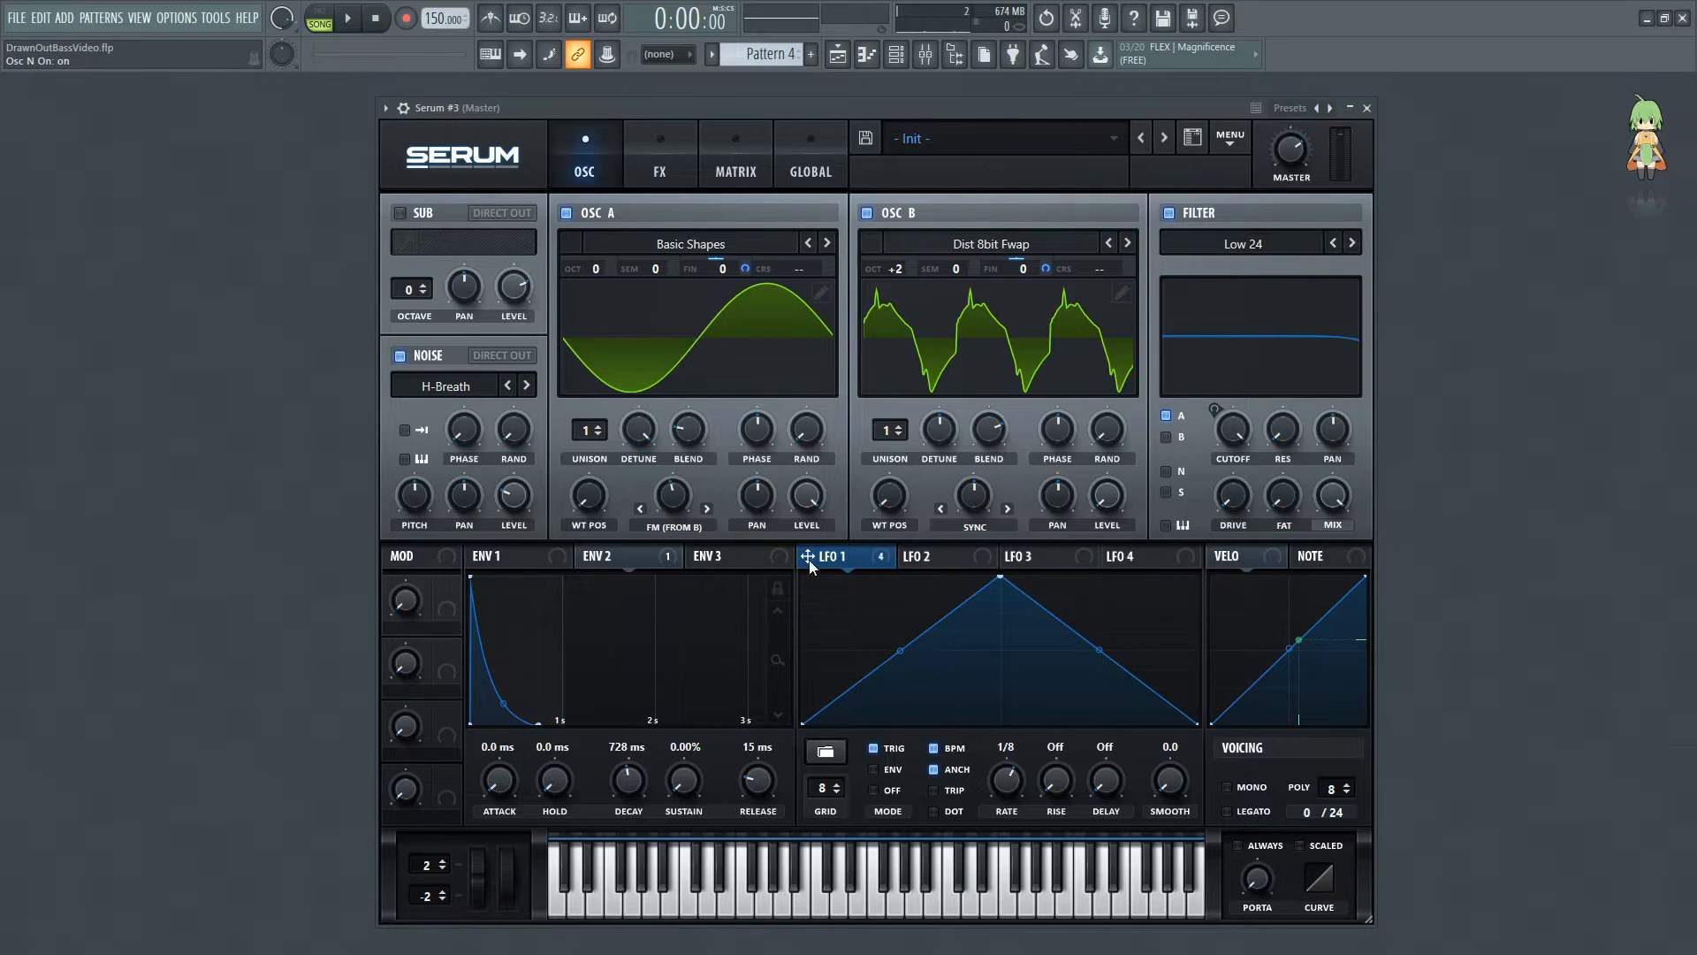
Modulate the noise level with ENV 2, adjust the base level and route the noise to Direct Out
left_click(650, 553)
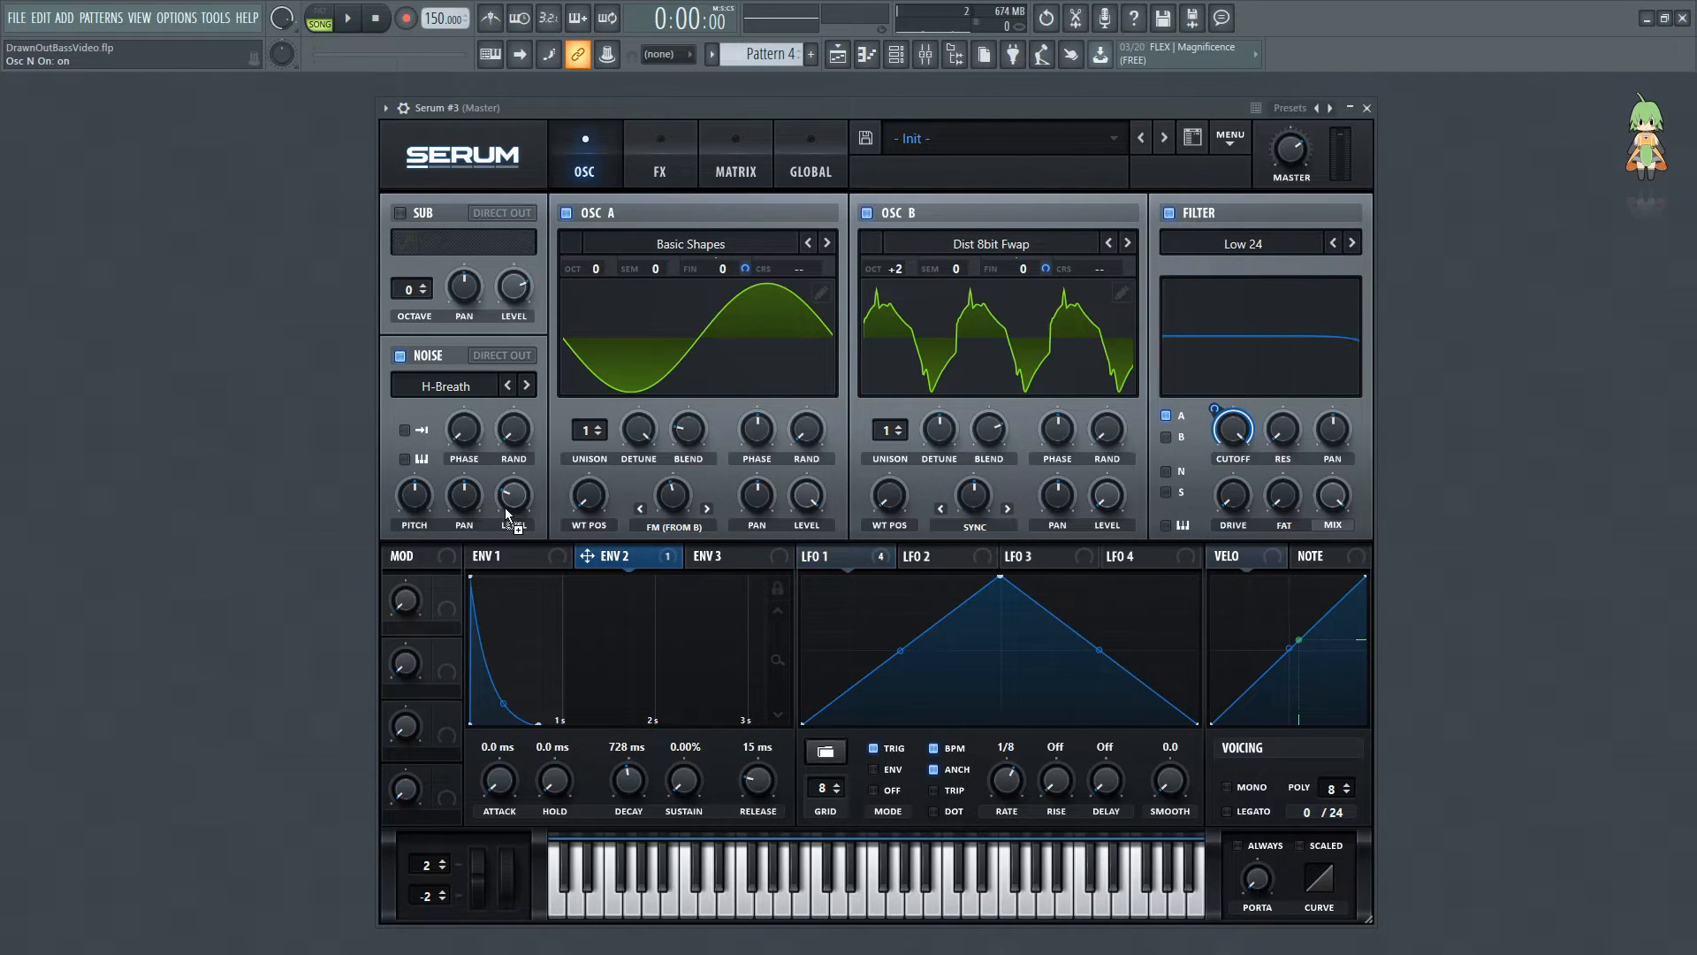
left_click_drag(513, 493, 518, 488)
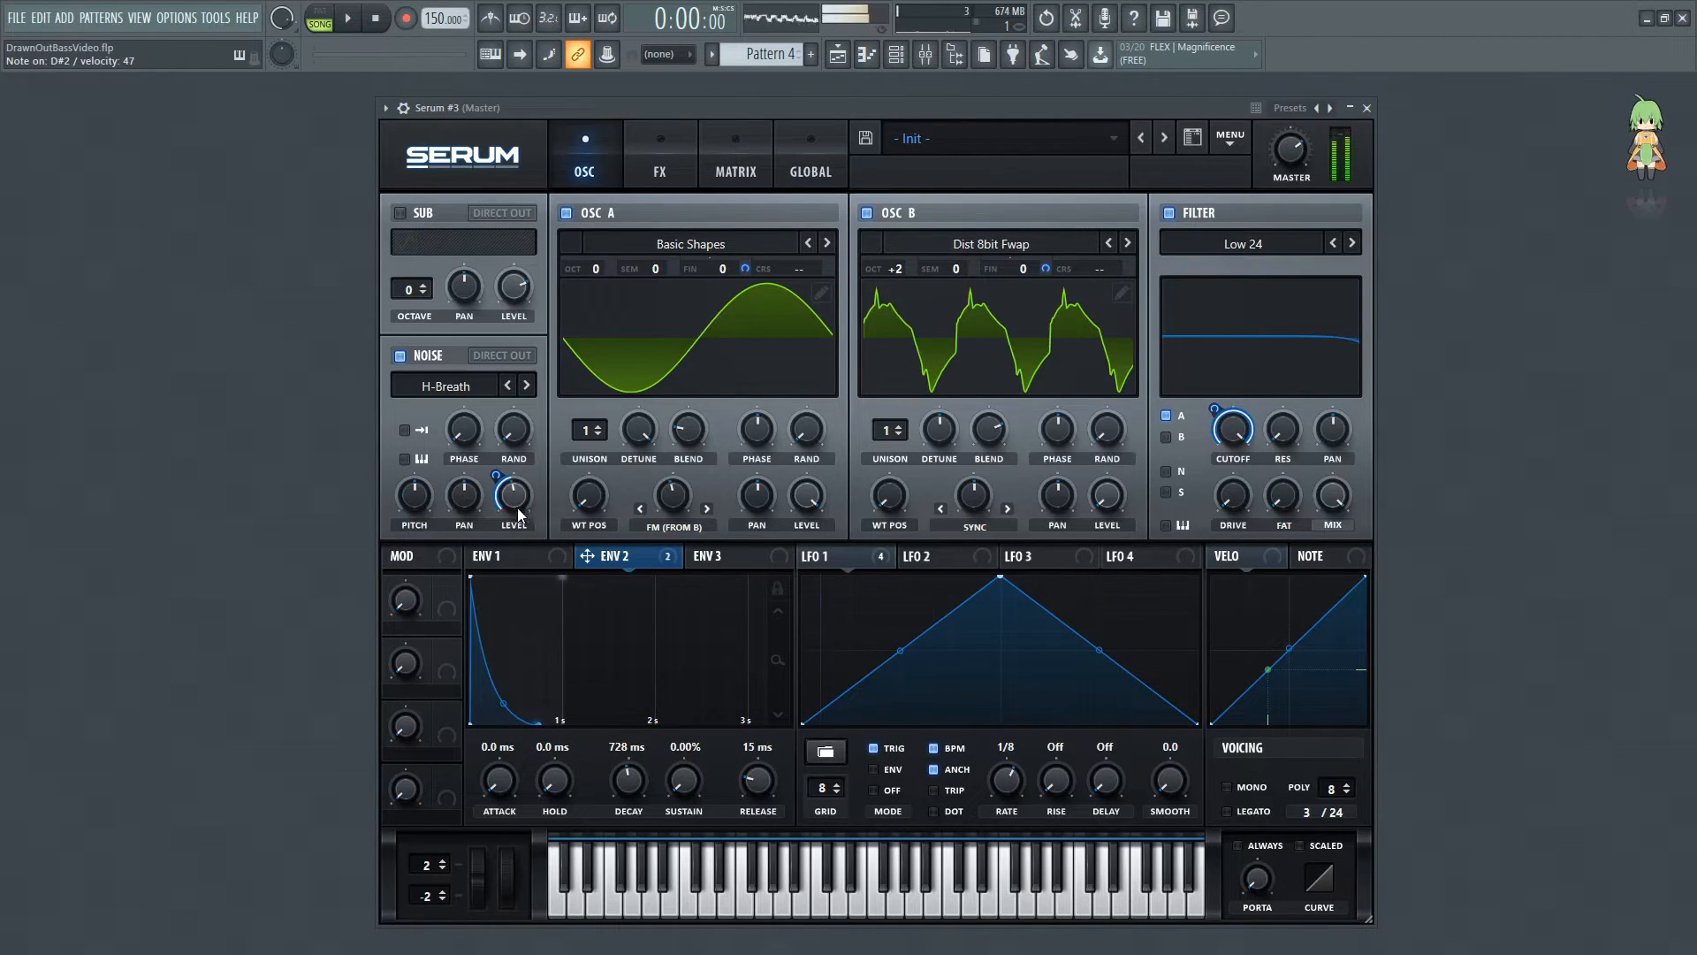
left_click(502, 357)
left_click_drag(419, 502, 412, 517)
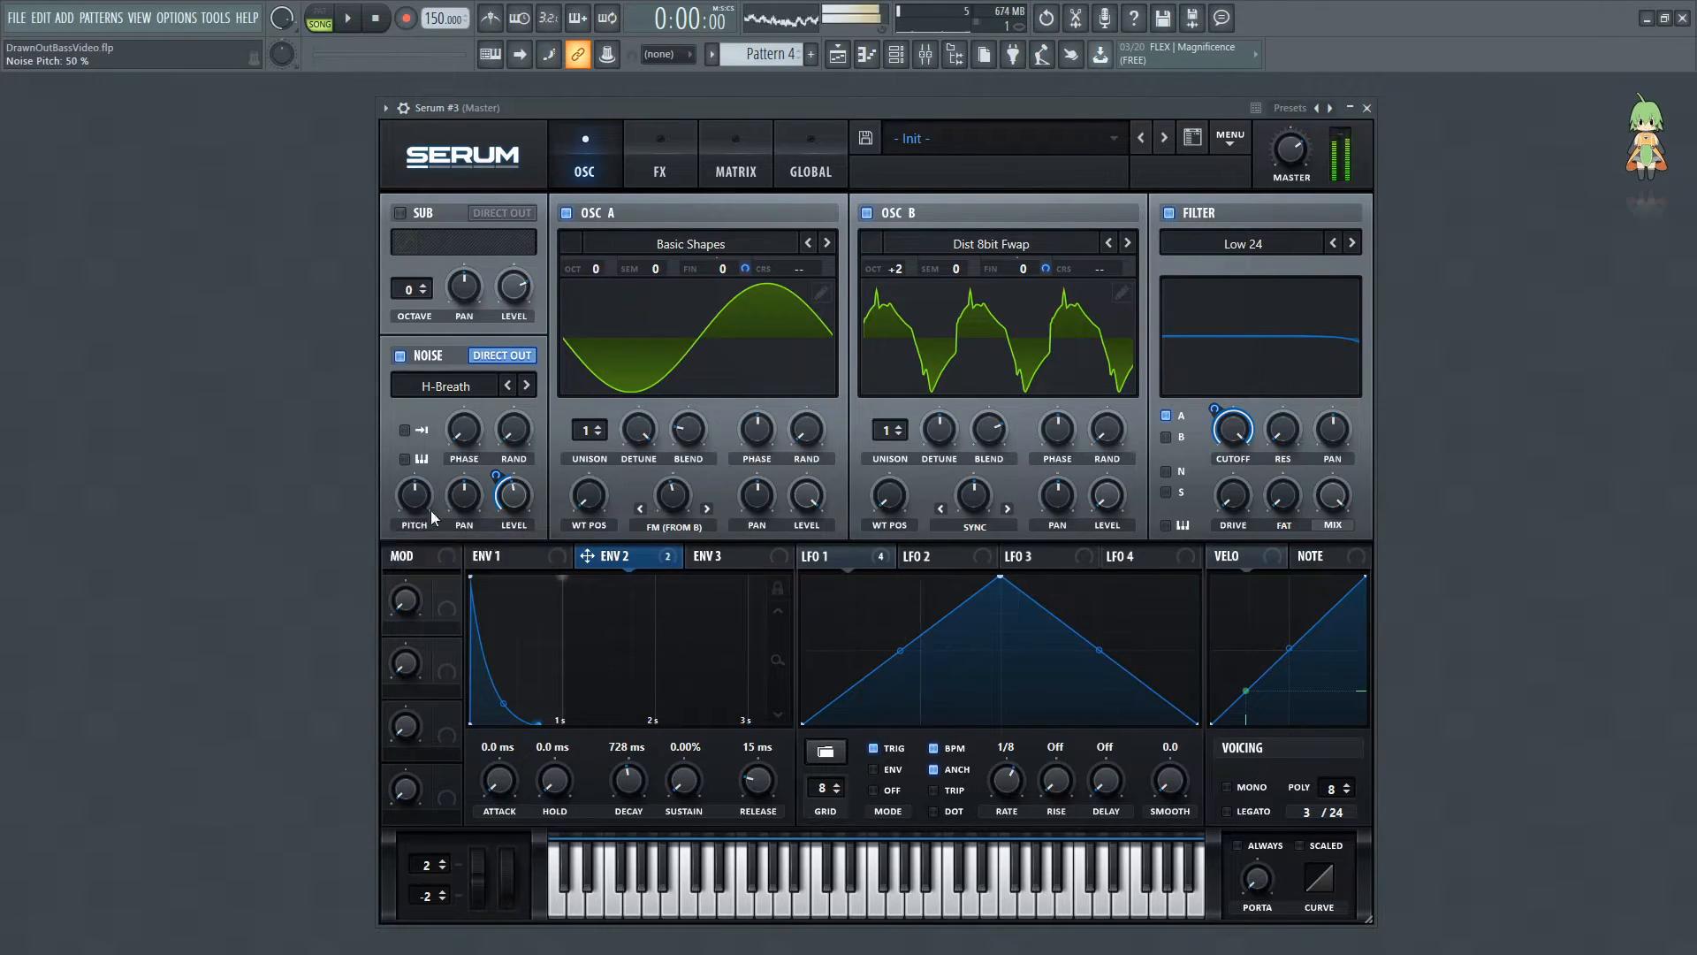
mouse_move(511, 501)
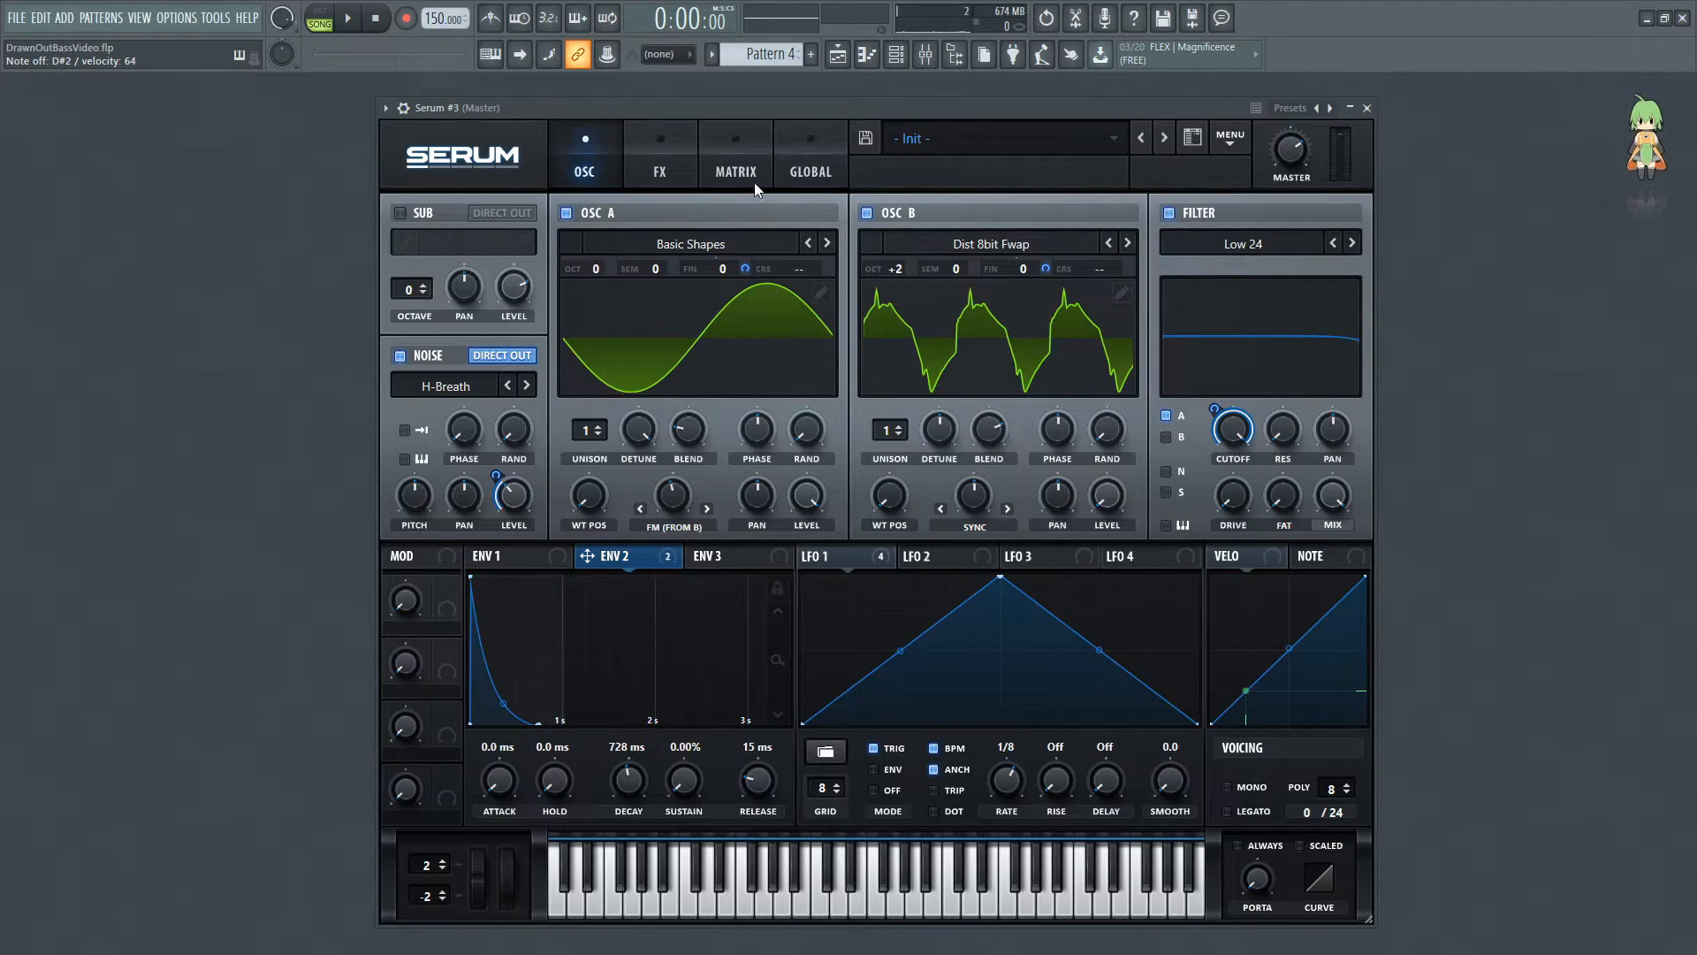
Check the Serum #2 channel in the channel rack, reopen Serum #3, close the rack and reposition the Serum #3 window
left_click(896, 54)
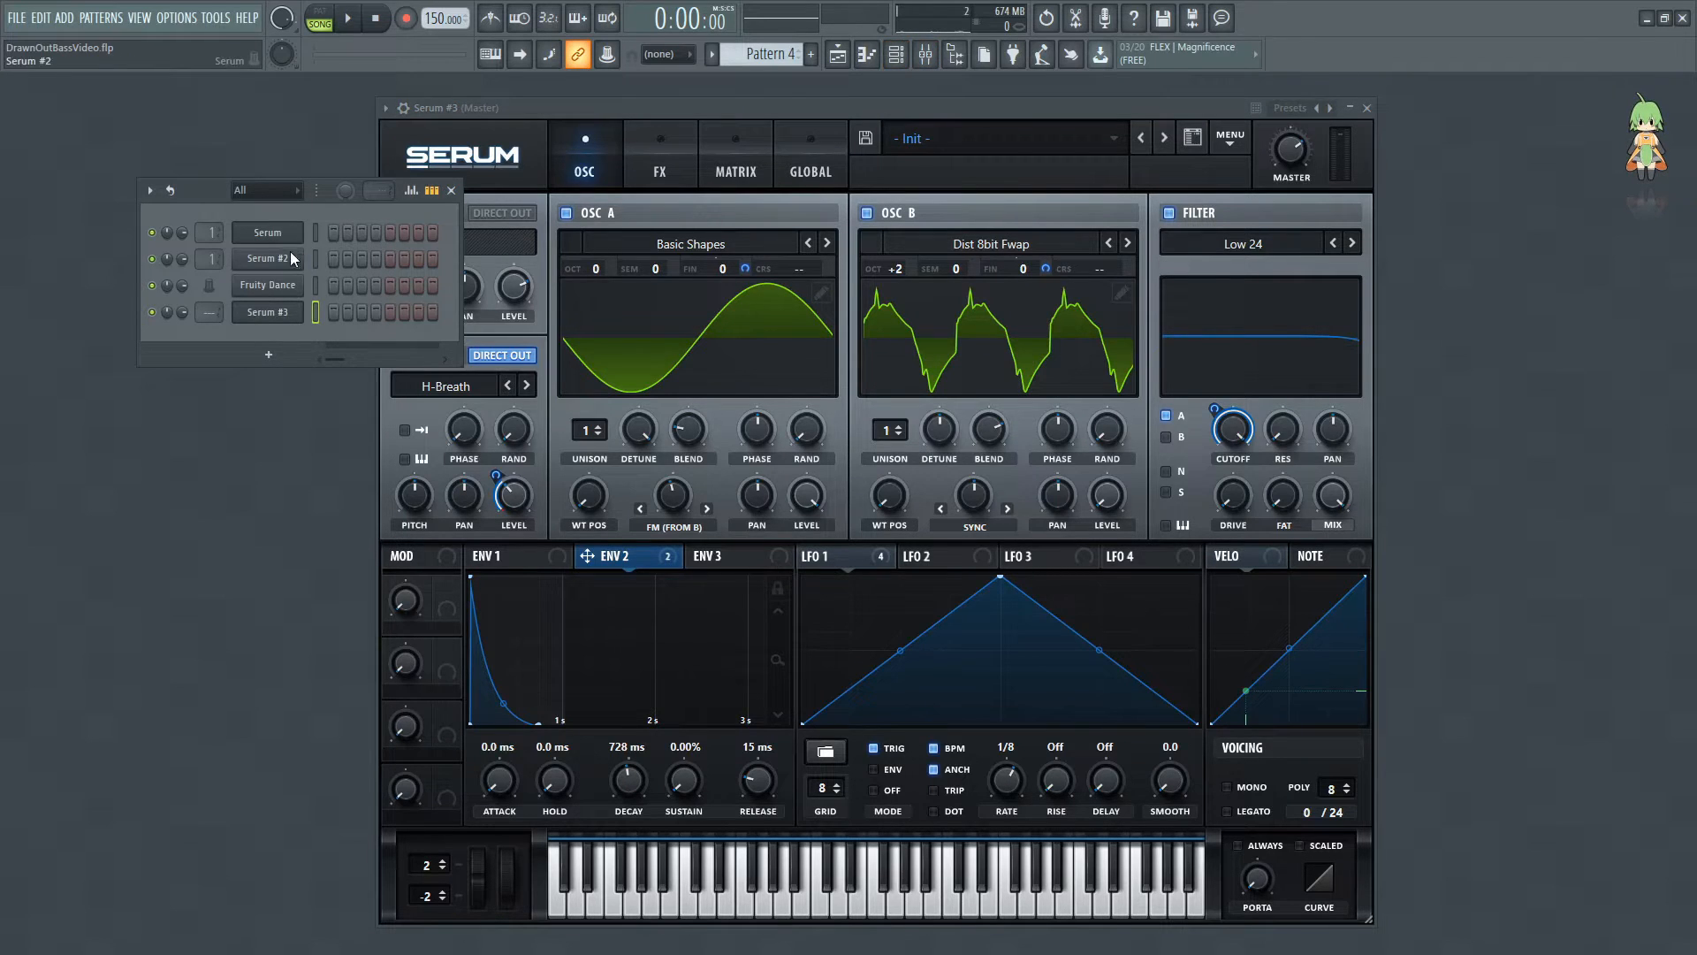
left_click(291, 254)
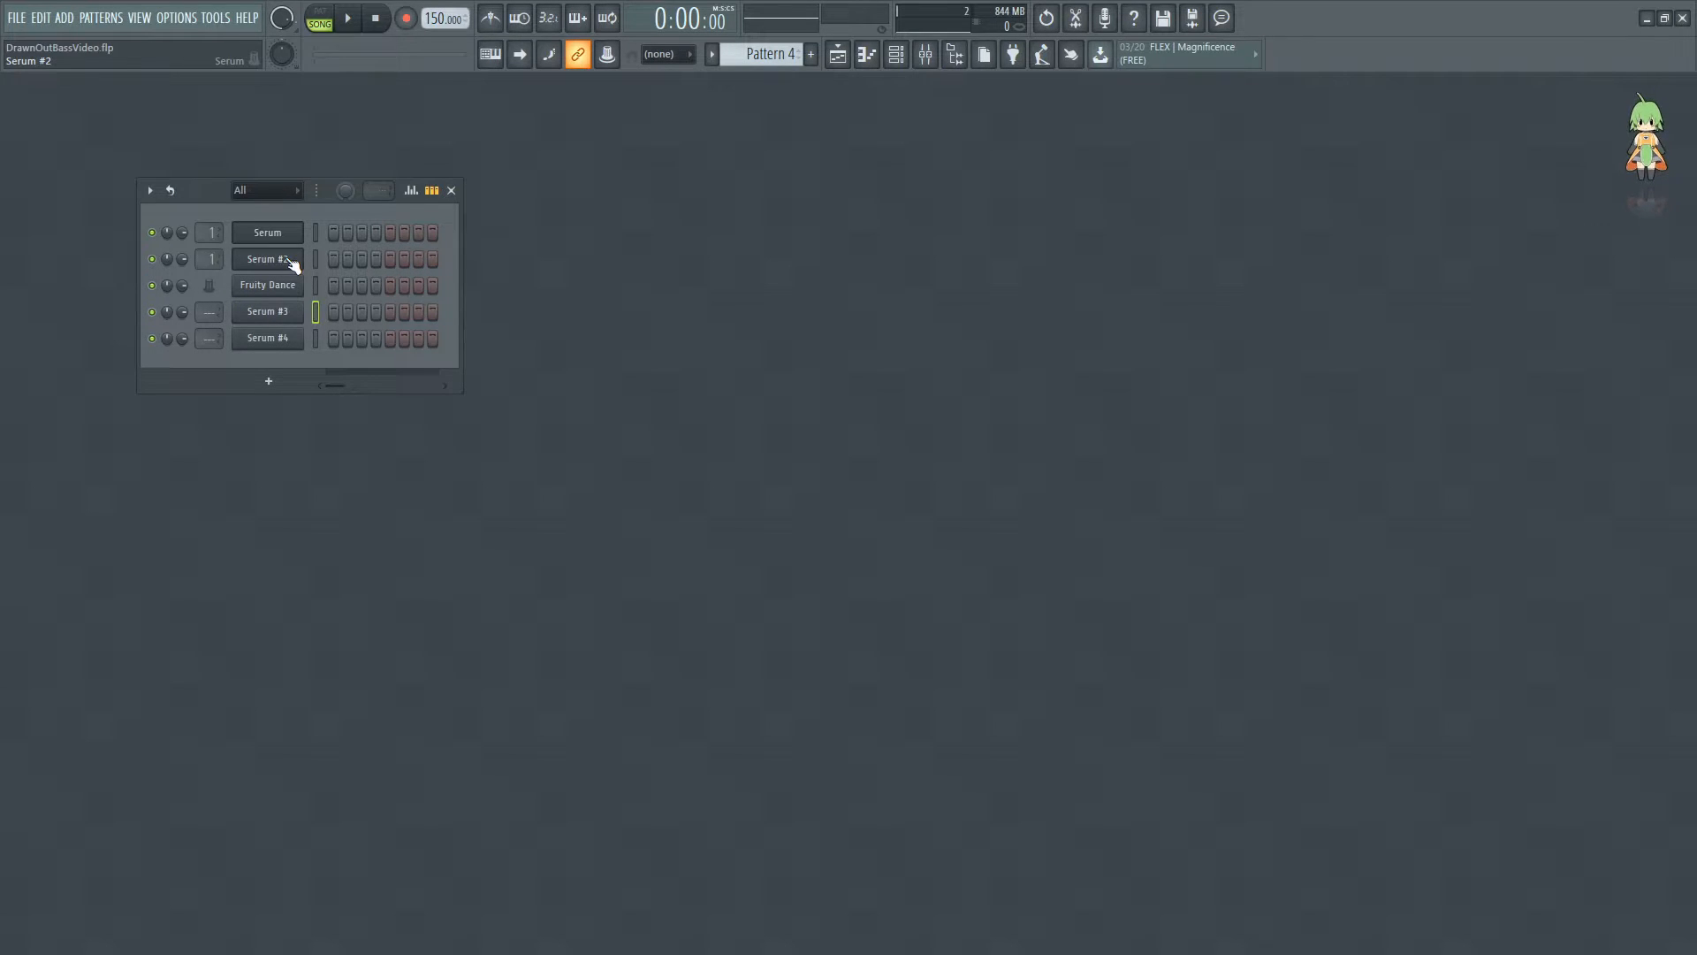
left_click(279, 313)
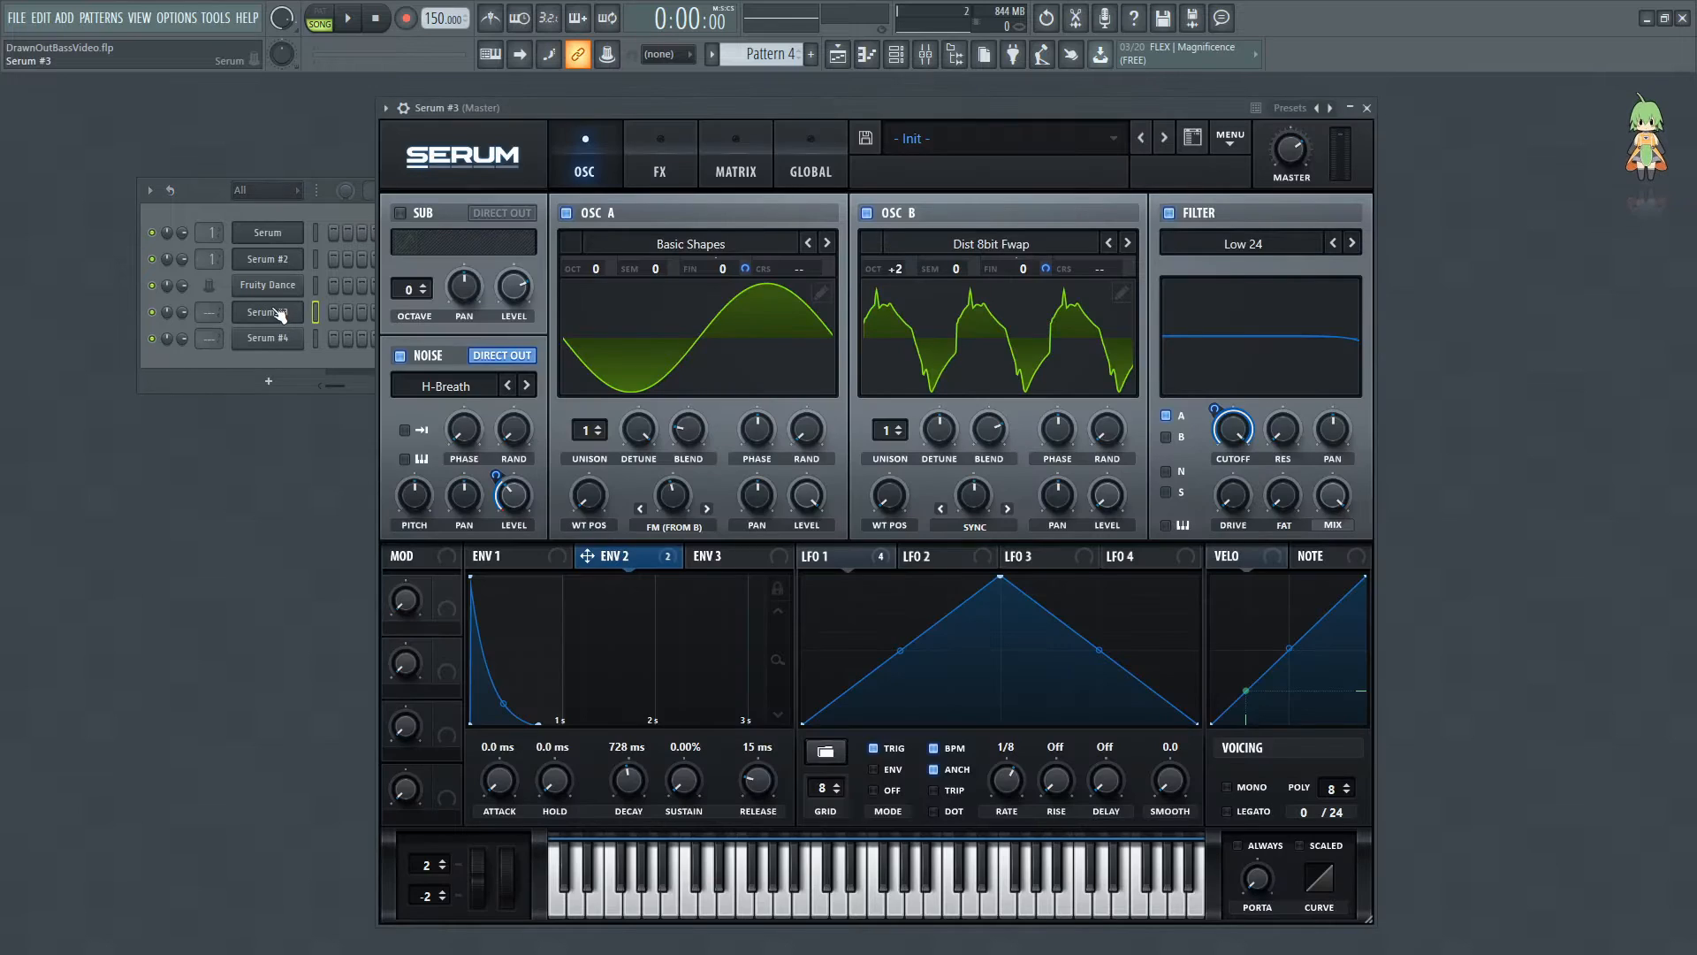
left_click(320, 216)
left_click(453, 189)
left_click_drag(629, 106, 638, 95)
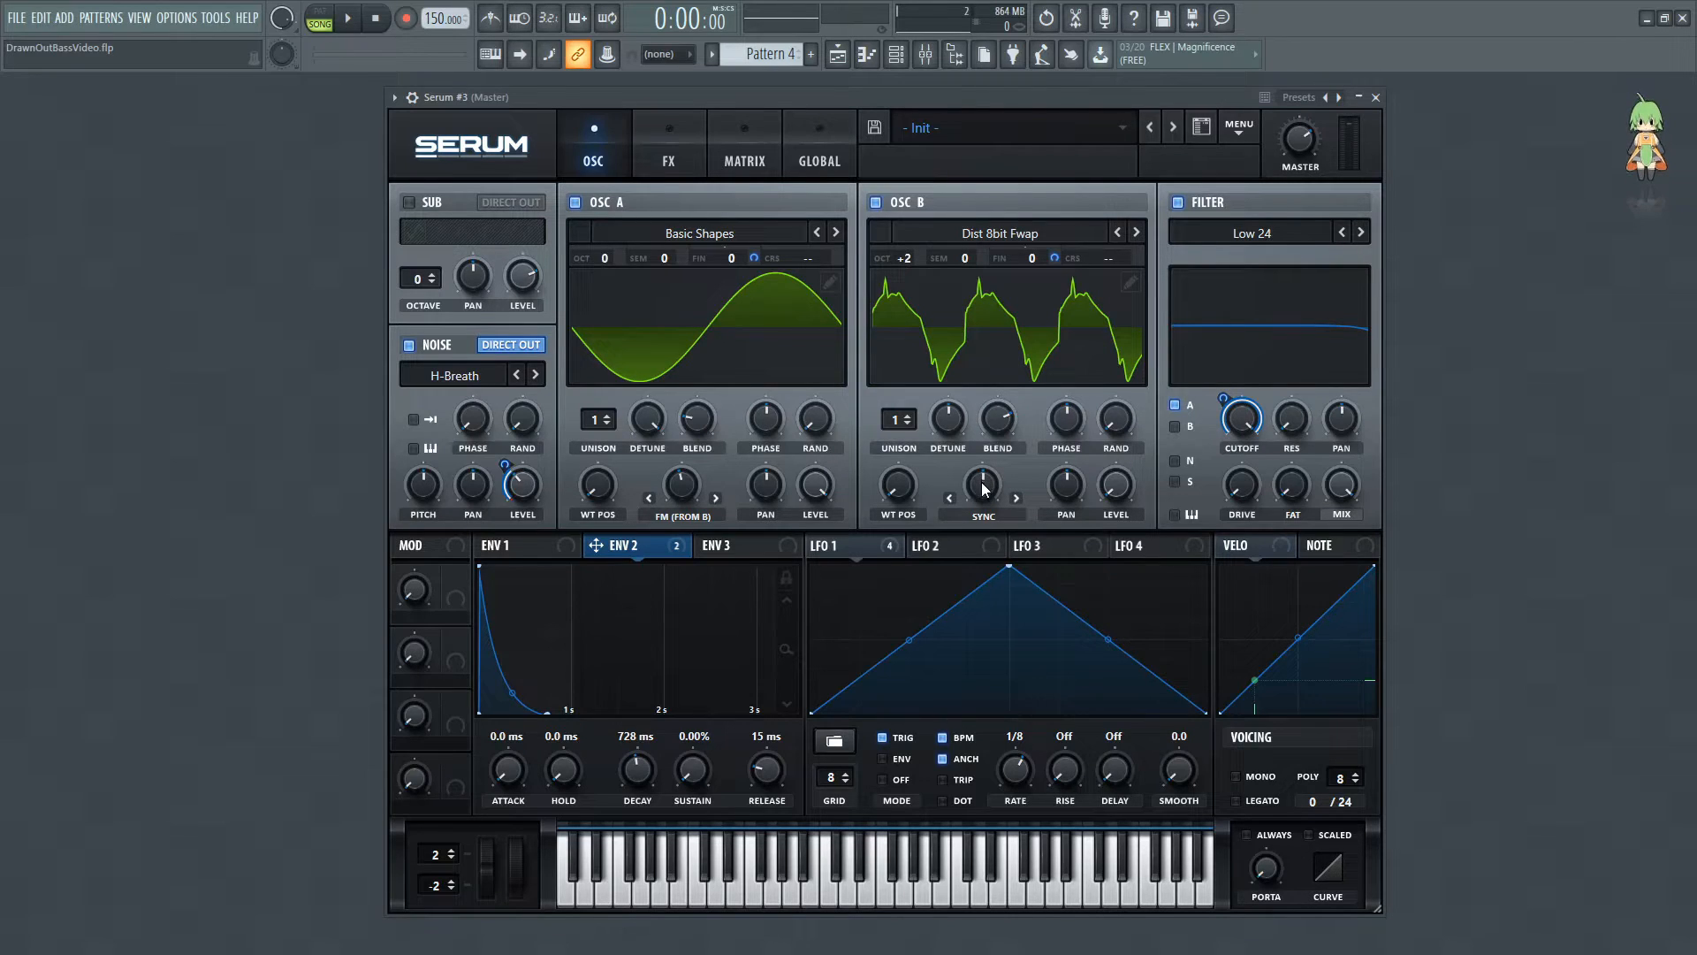
Fine-tune oscillator B's Sync warp amount to 2.80%
left_click_drag(986, 486, 985, 507)
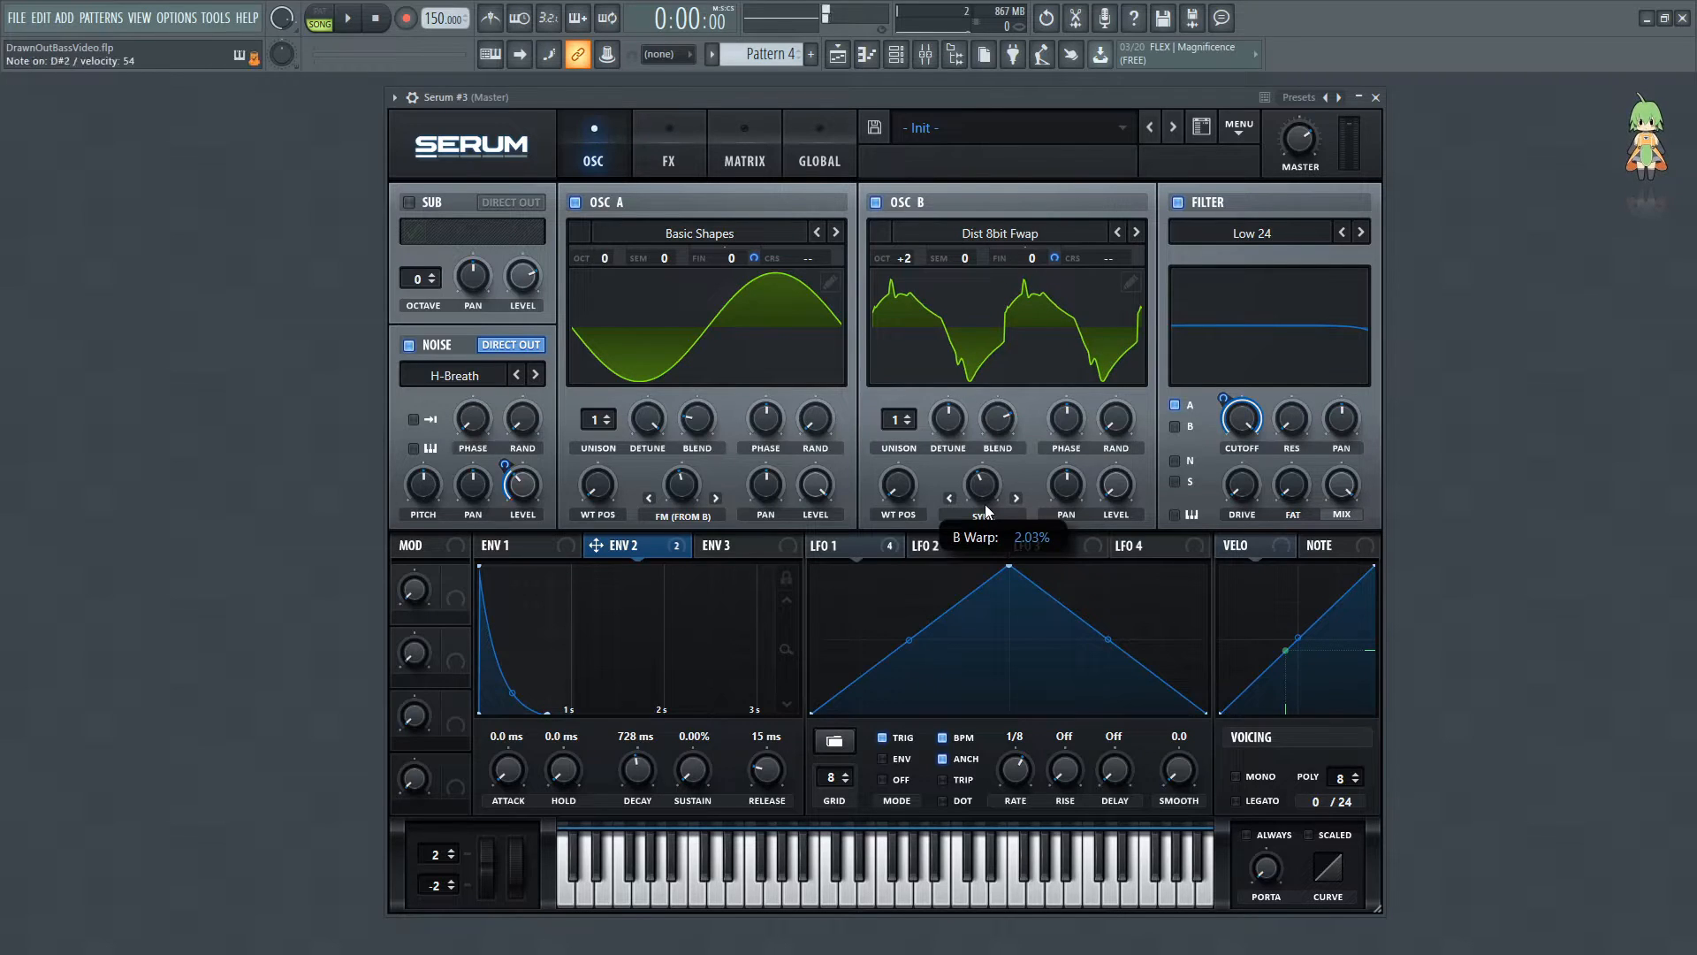
mouse_move(985, 505)
left_mouse_down()
mouse_move(1004, 481)
mouse_move(992, 499)
left_mouse_up()
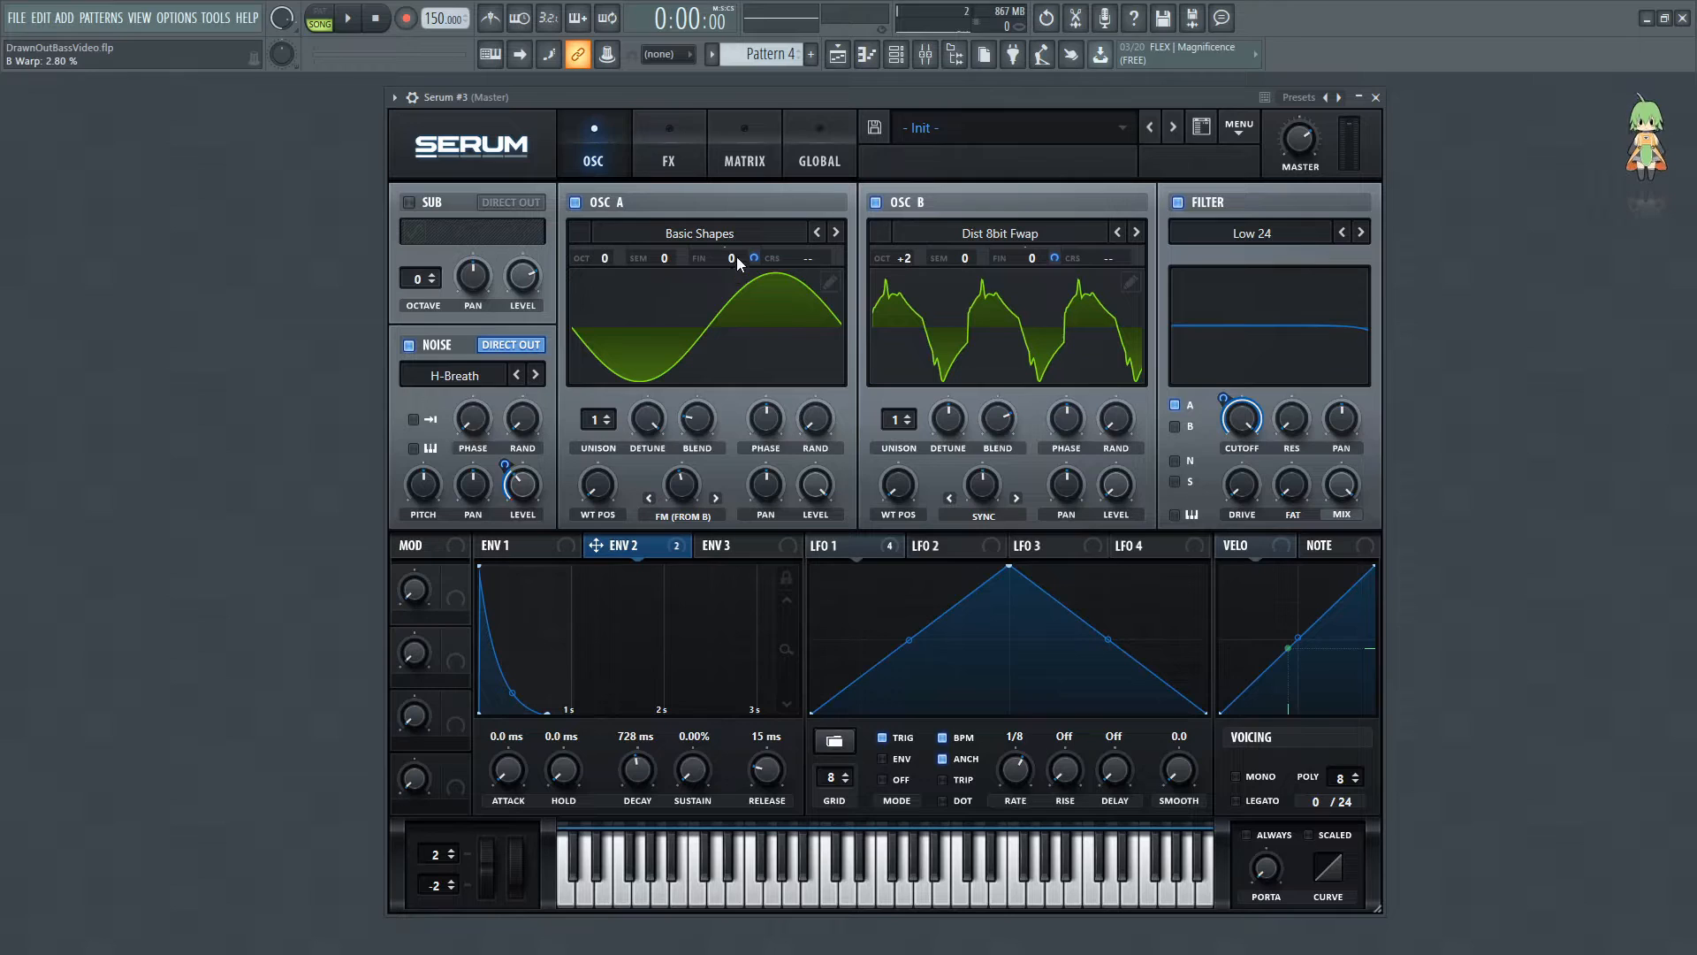
Load the Squelchy 1 [SL] wavetable from the Spectral category into oscillator A and raise its wavetable position
left_click(691, 232)
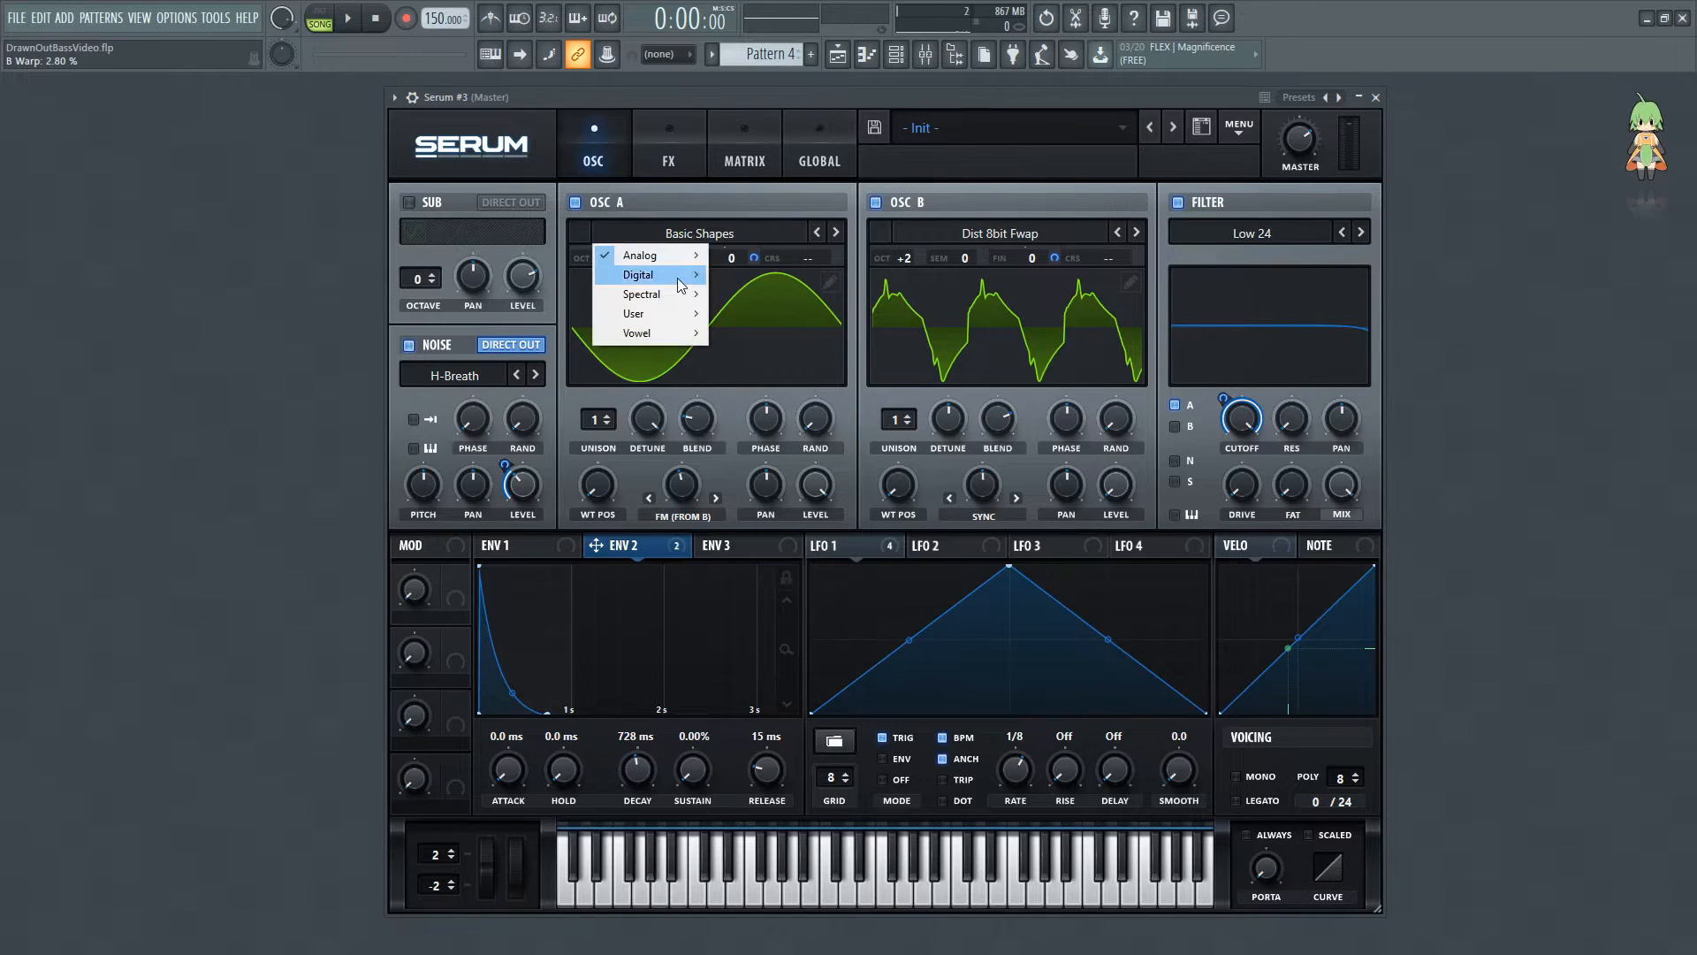
mouse_move(677, 294)
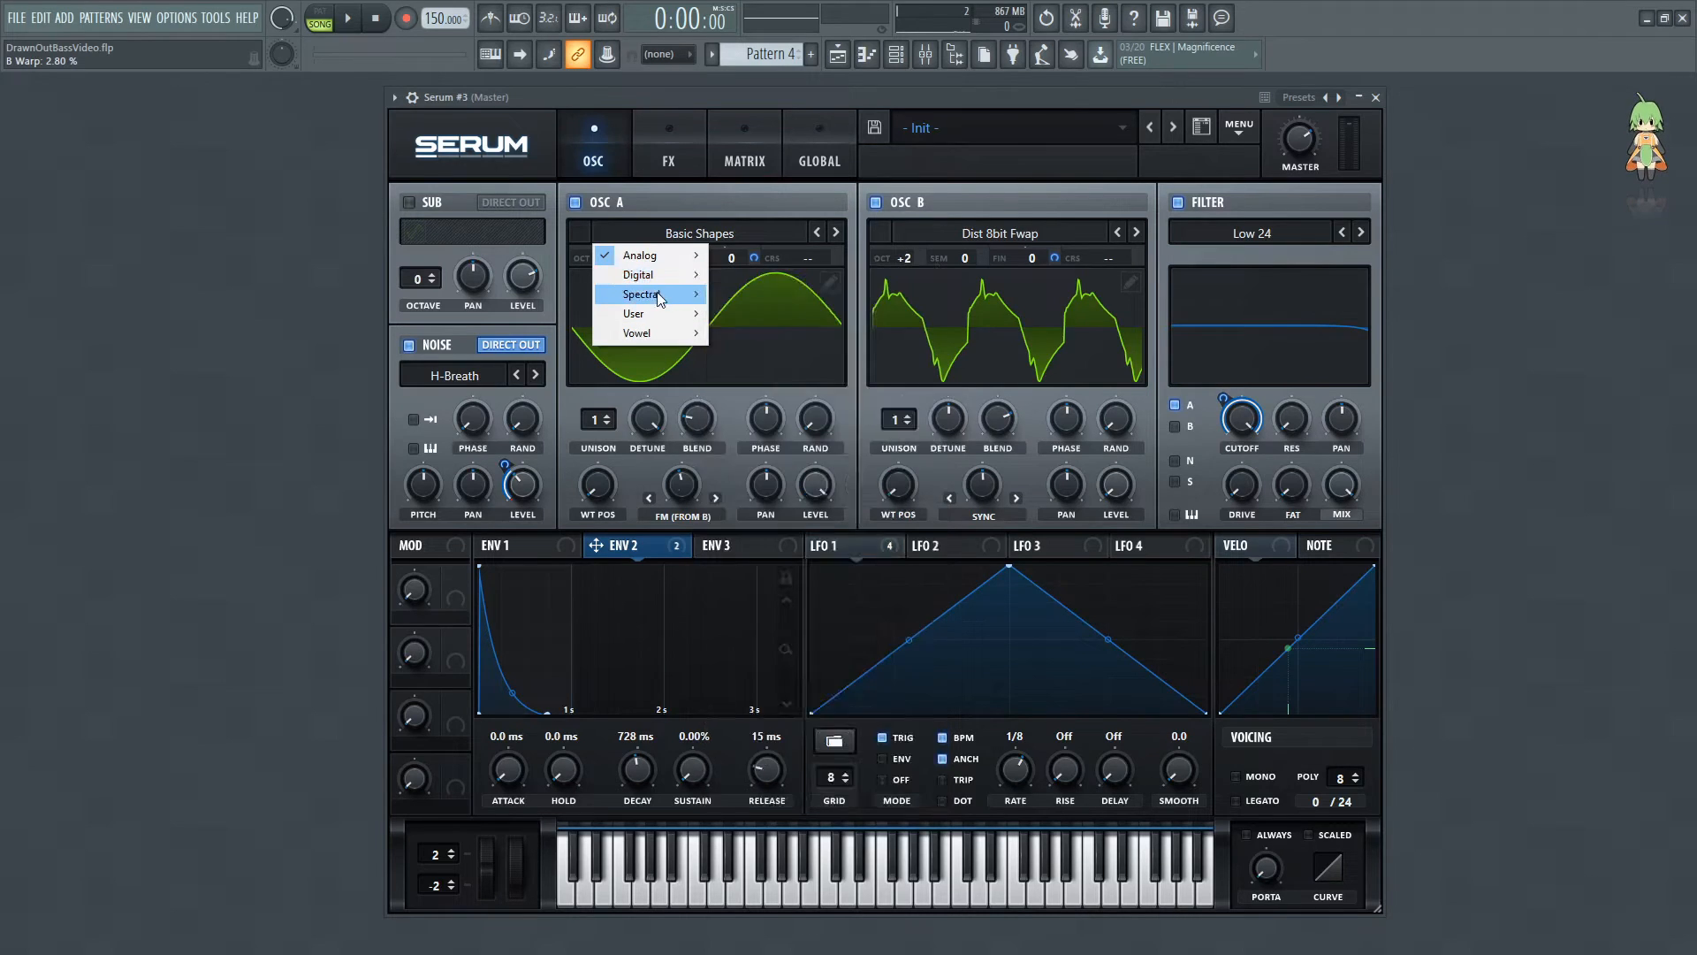
left_click(786, 736)
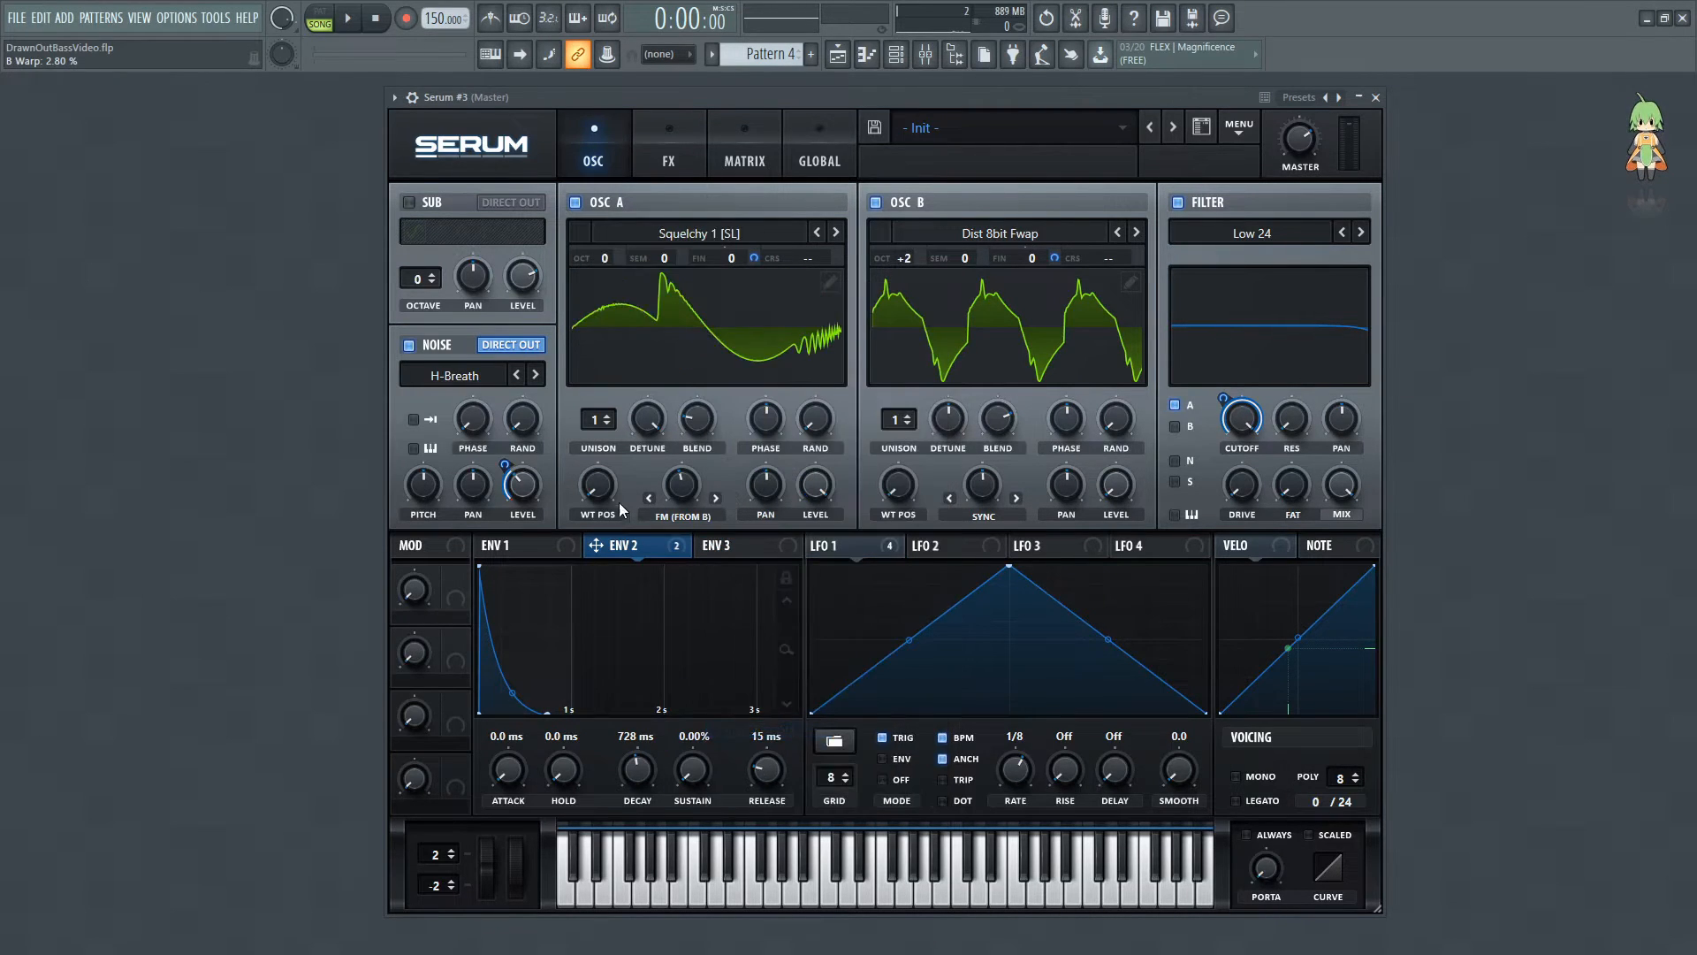
left_click_drag(575, 481, 924, 242)
Set oscillator B to octave +3, load the PWM Genji wavetable from the Analog category and raise its wavetable position
left_click(924, 242)
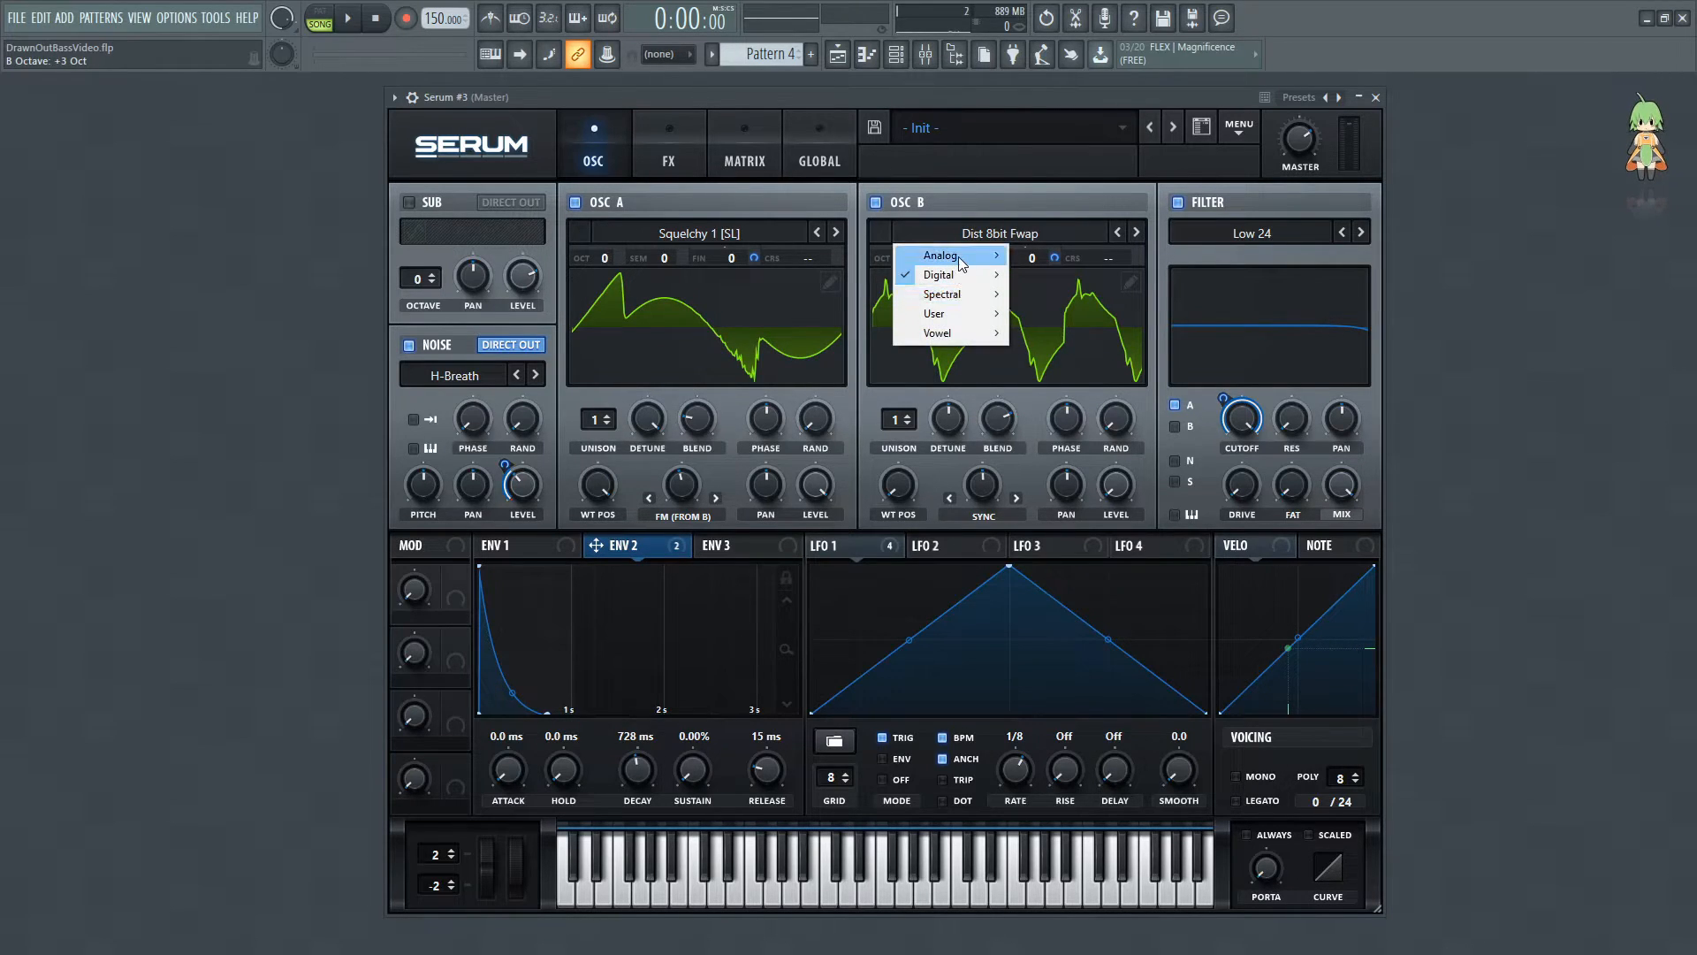
mouse_move(944, 255)
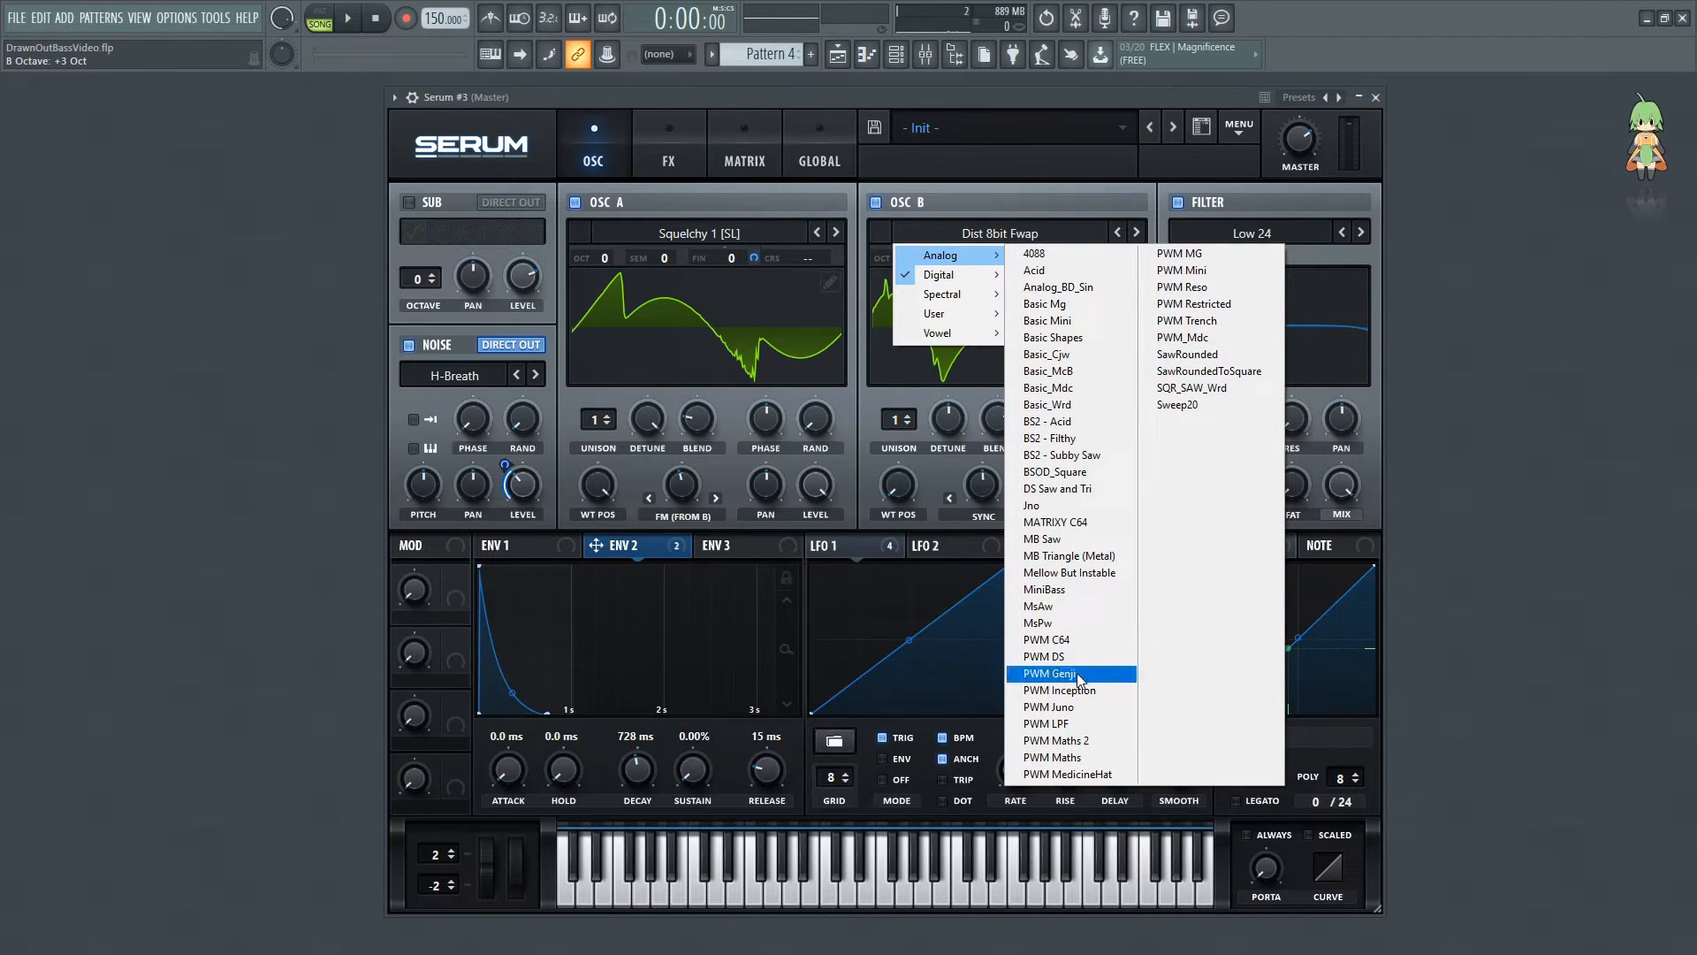
left_click(1109, 672)
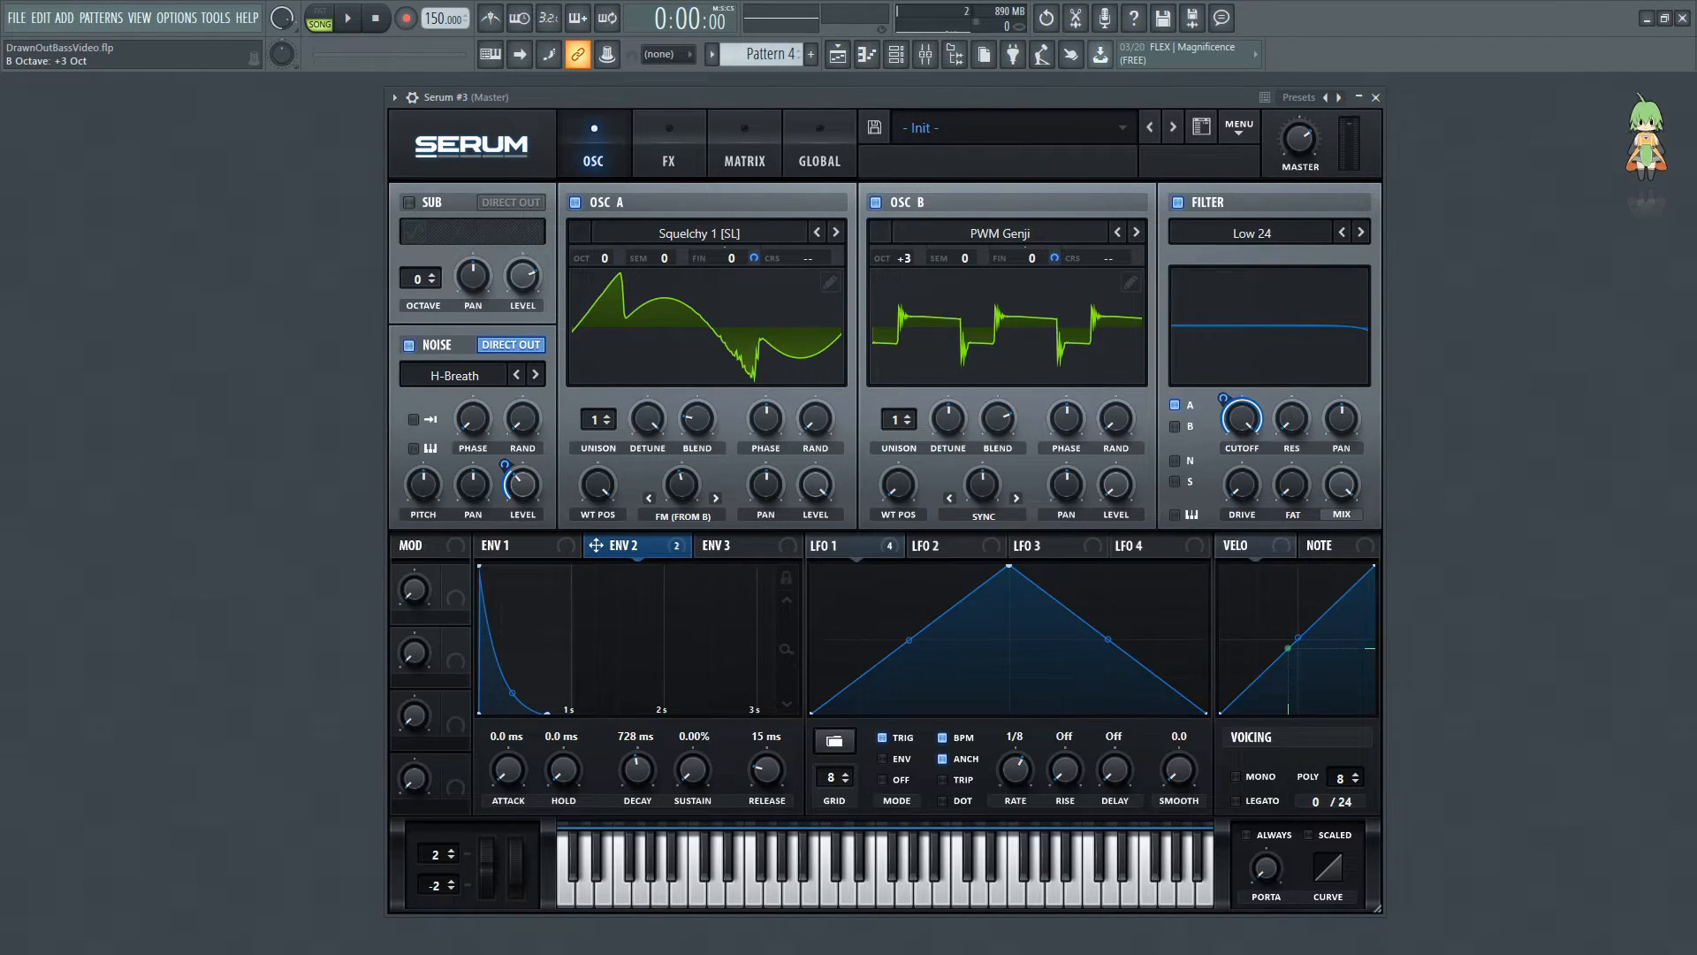
left_click_drag(896, 499, 916, 436)
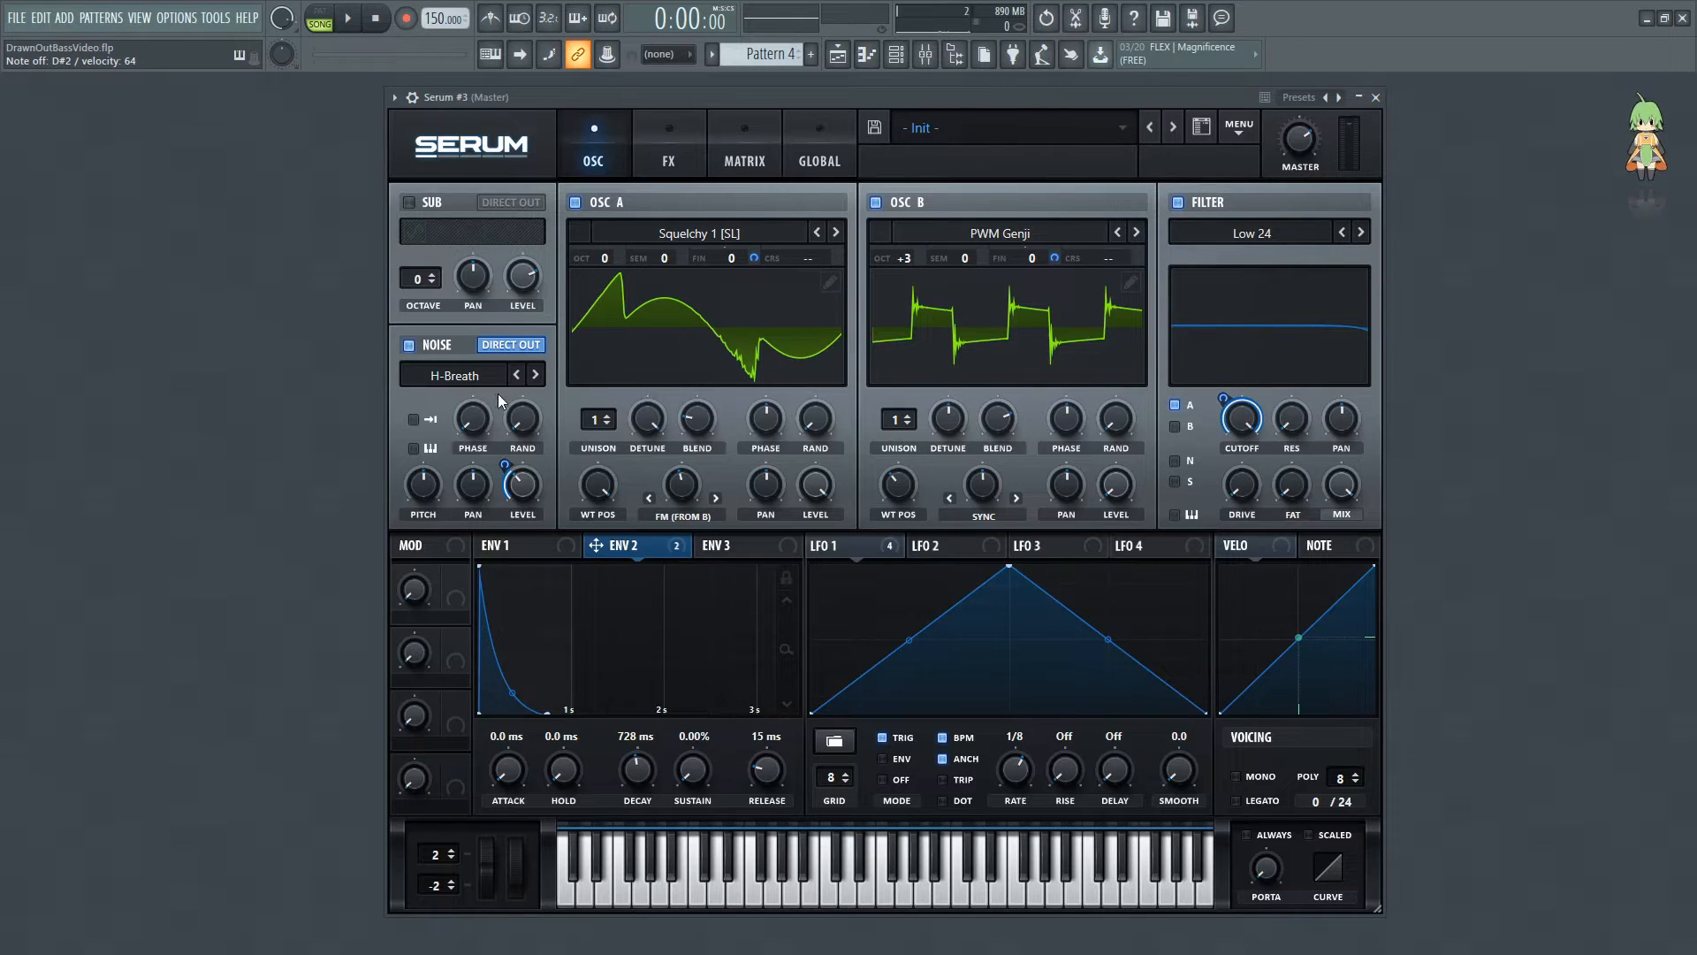
Fine-tune oscillator B's Sync warp amount to 2.95%
left_click(668, 152)
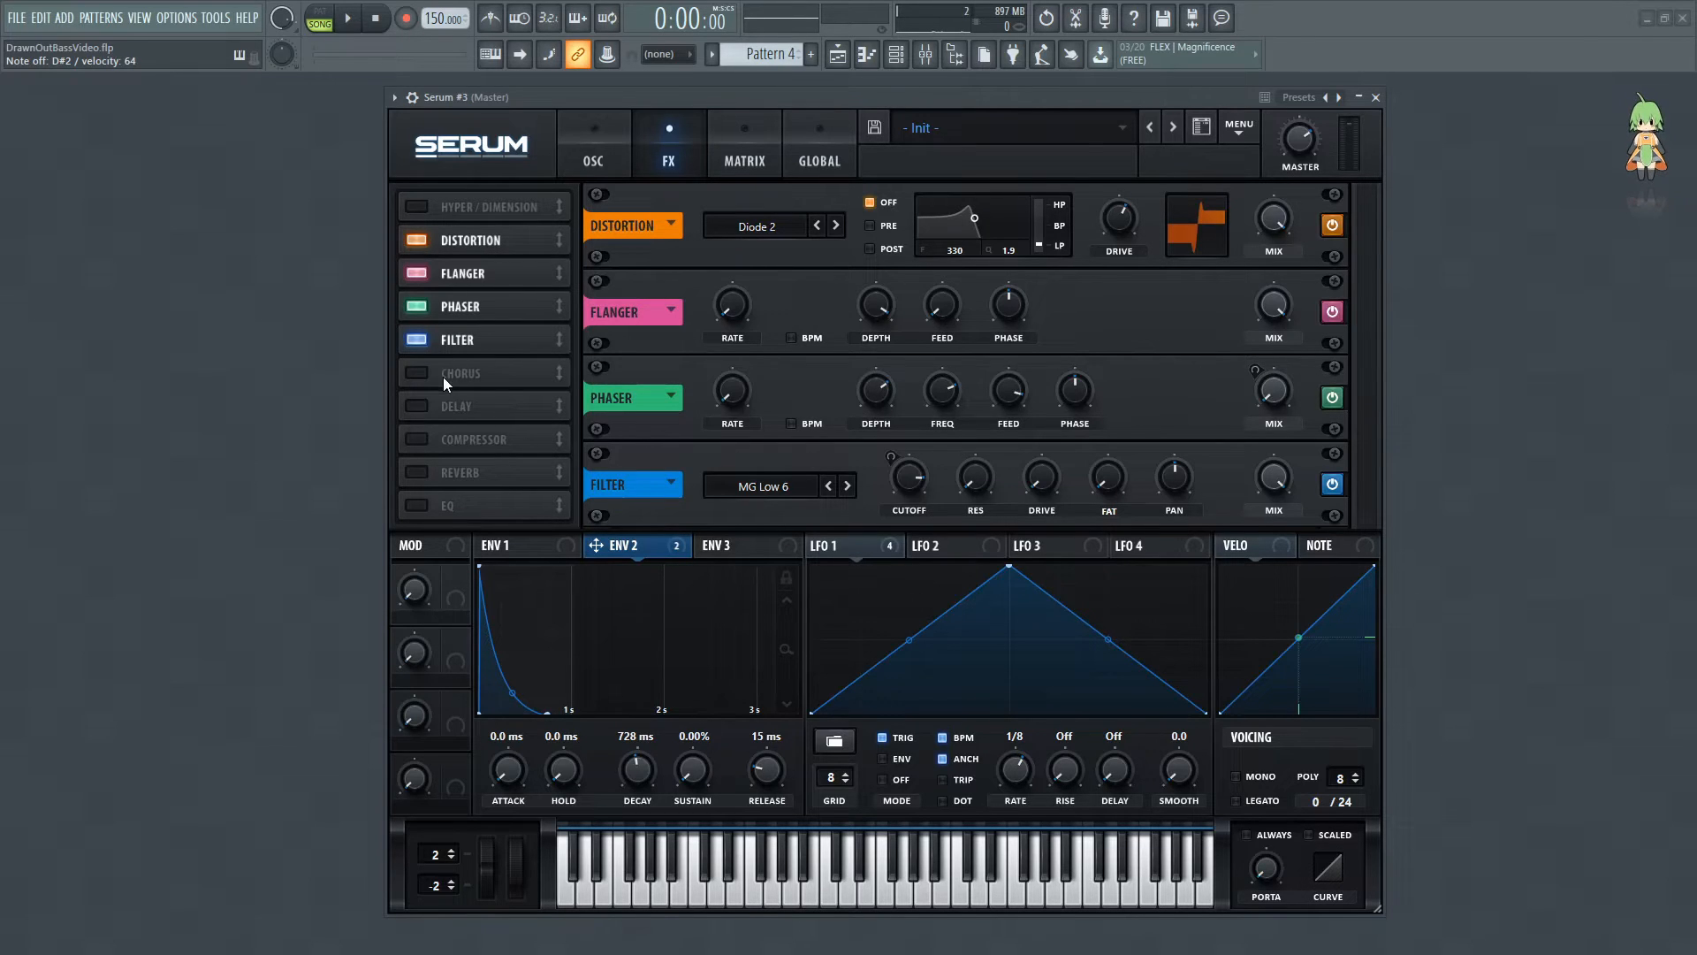
left_click(605, 164)
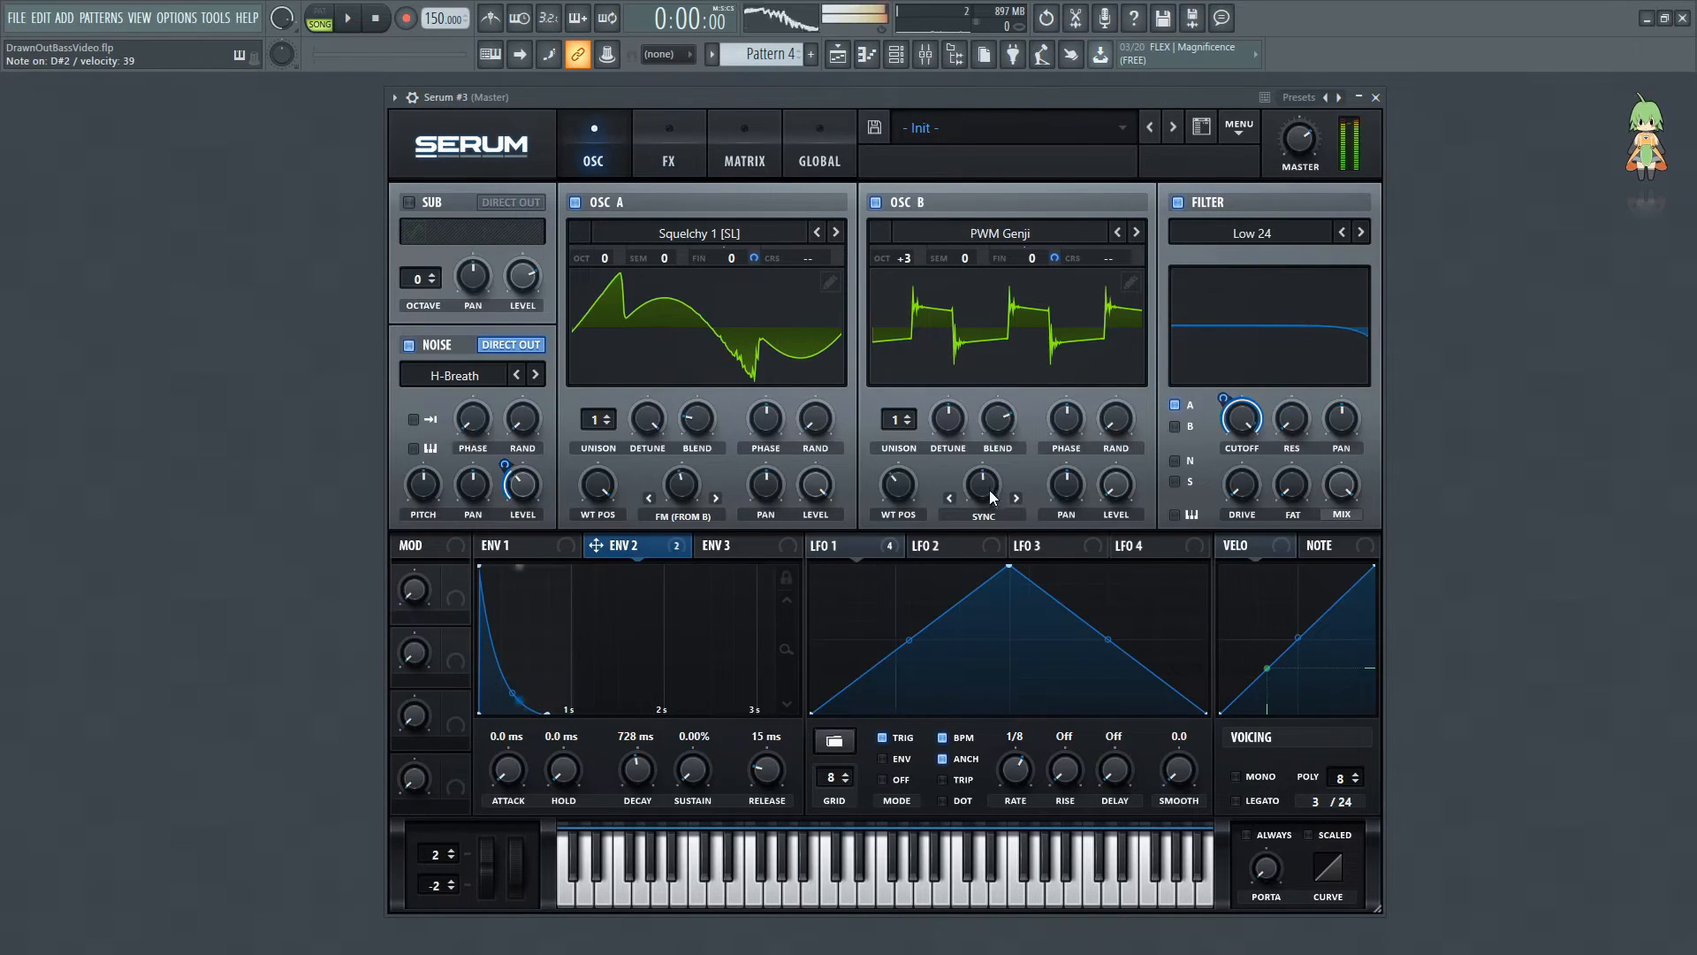
mouse_move(988, 486)
left_mouse_down()
mouse_move(981, 506)
mouse_move(988, 489)
left_mouse_up()
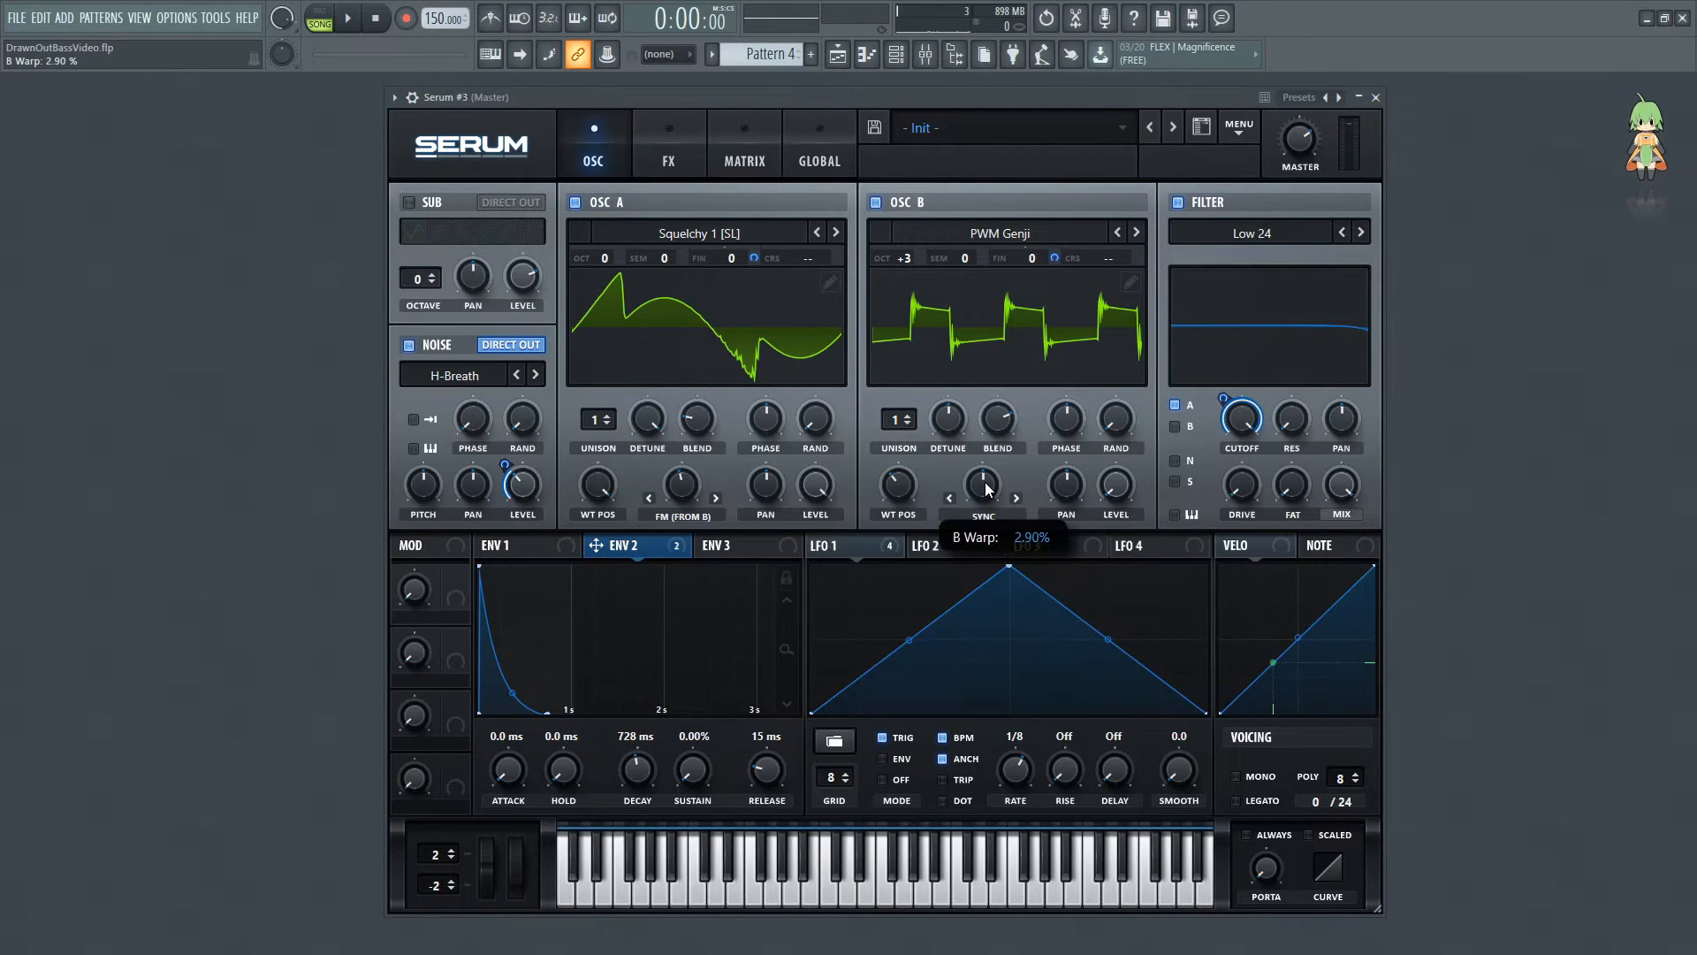
left_click_drag(988, 489, 988, 487)
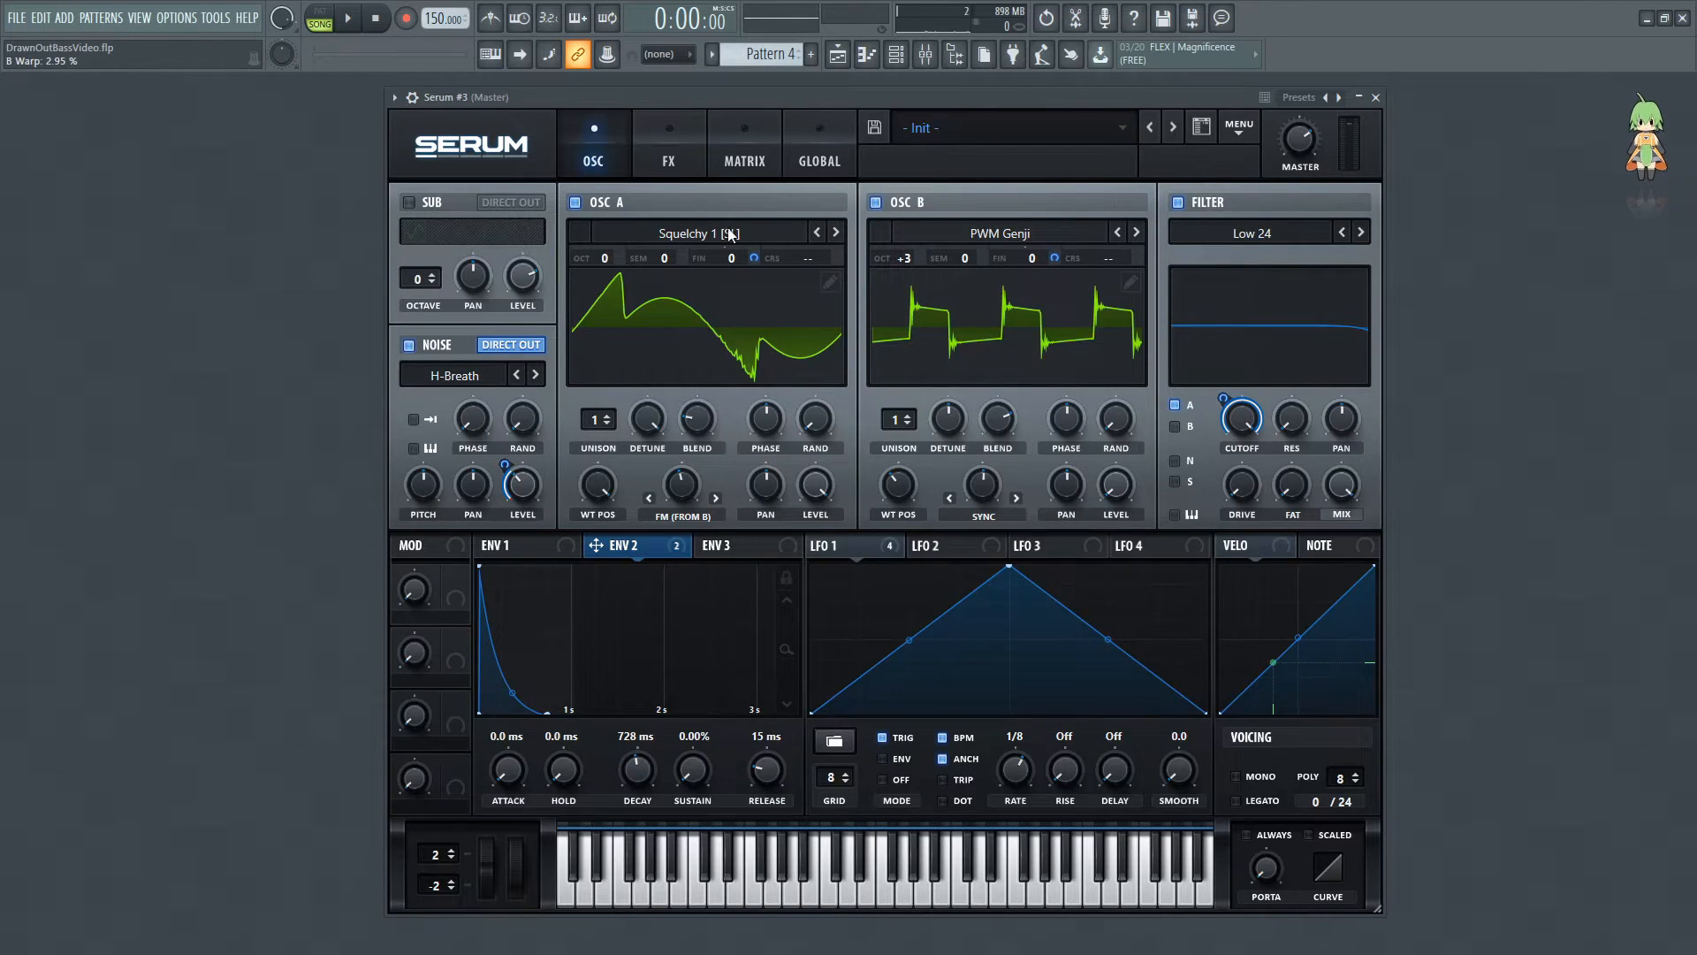
Load the Basic Shapes wavetable from the Analog category into oscillator A
left_click(698, 234)
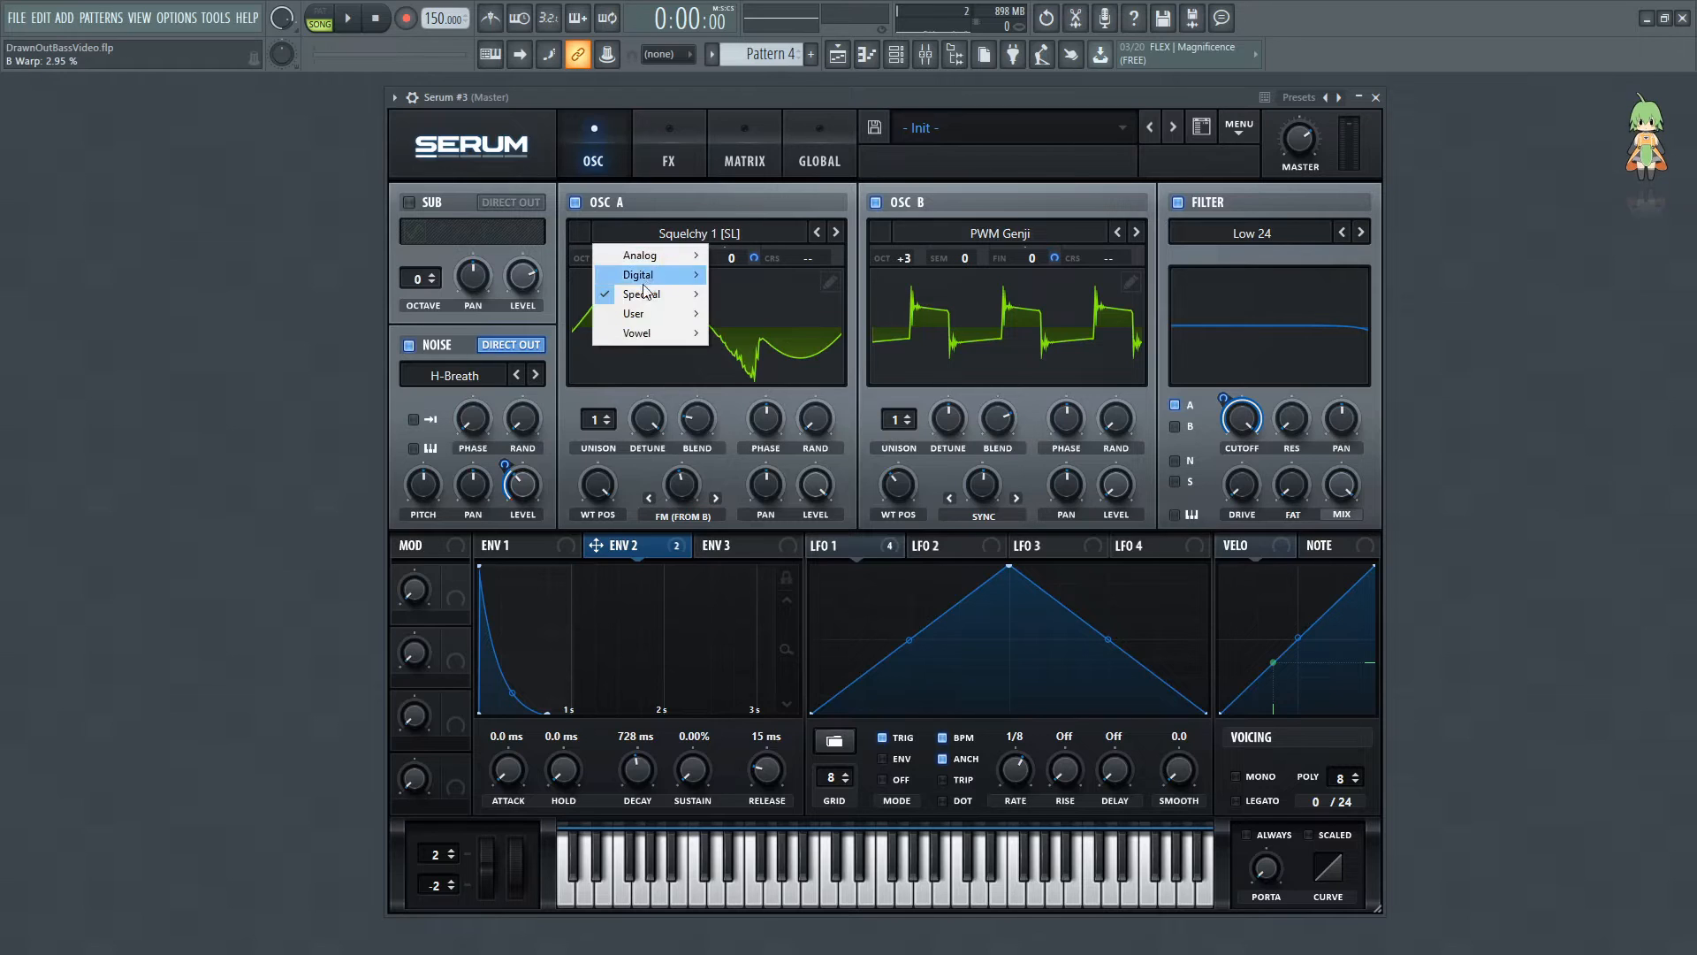
mouse_move(654, 294)
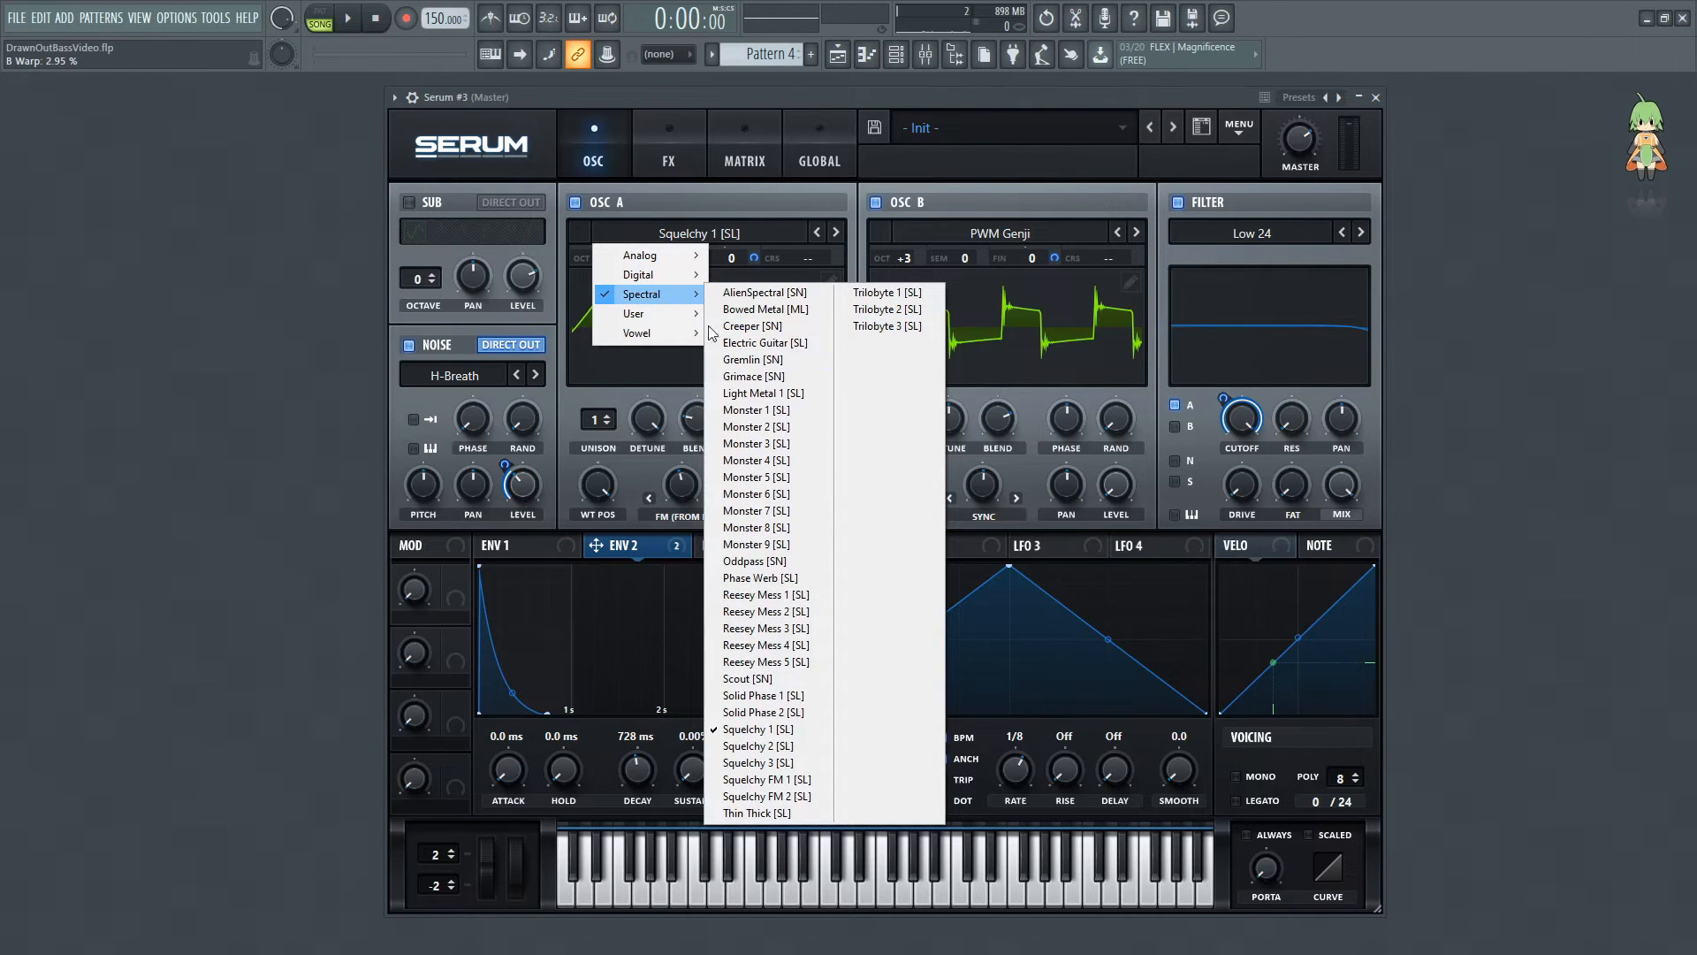
mouse_move(658, 256)
left_click(778, 337)
Load the Dist 8bit Fwap wavetable from the Digital category into oscillator B and set its octave to +2
left_click(1001, 232)
mouse_move(996, 257)
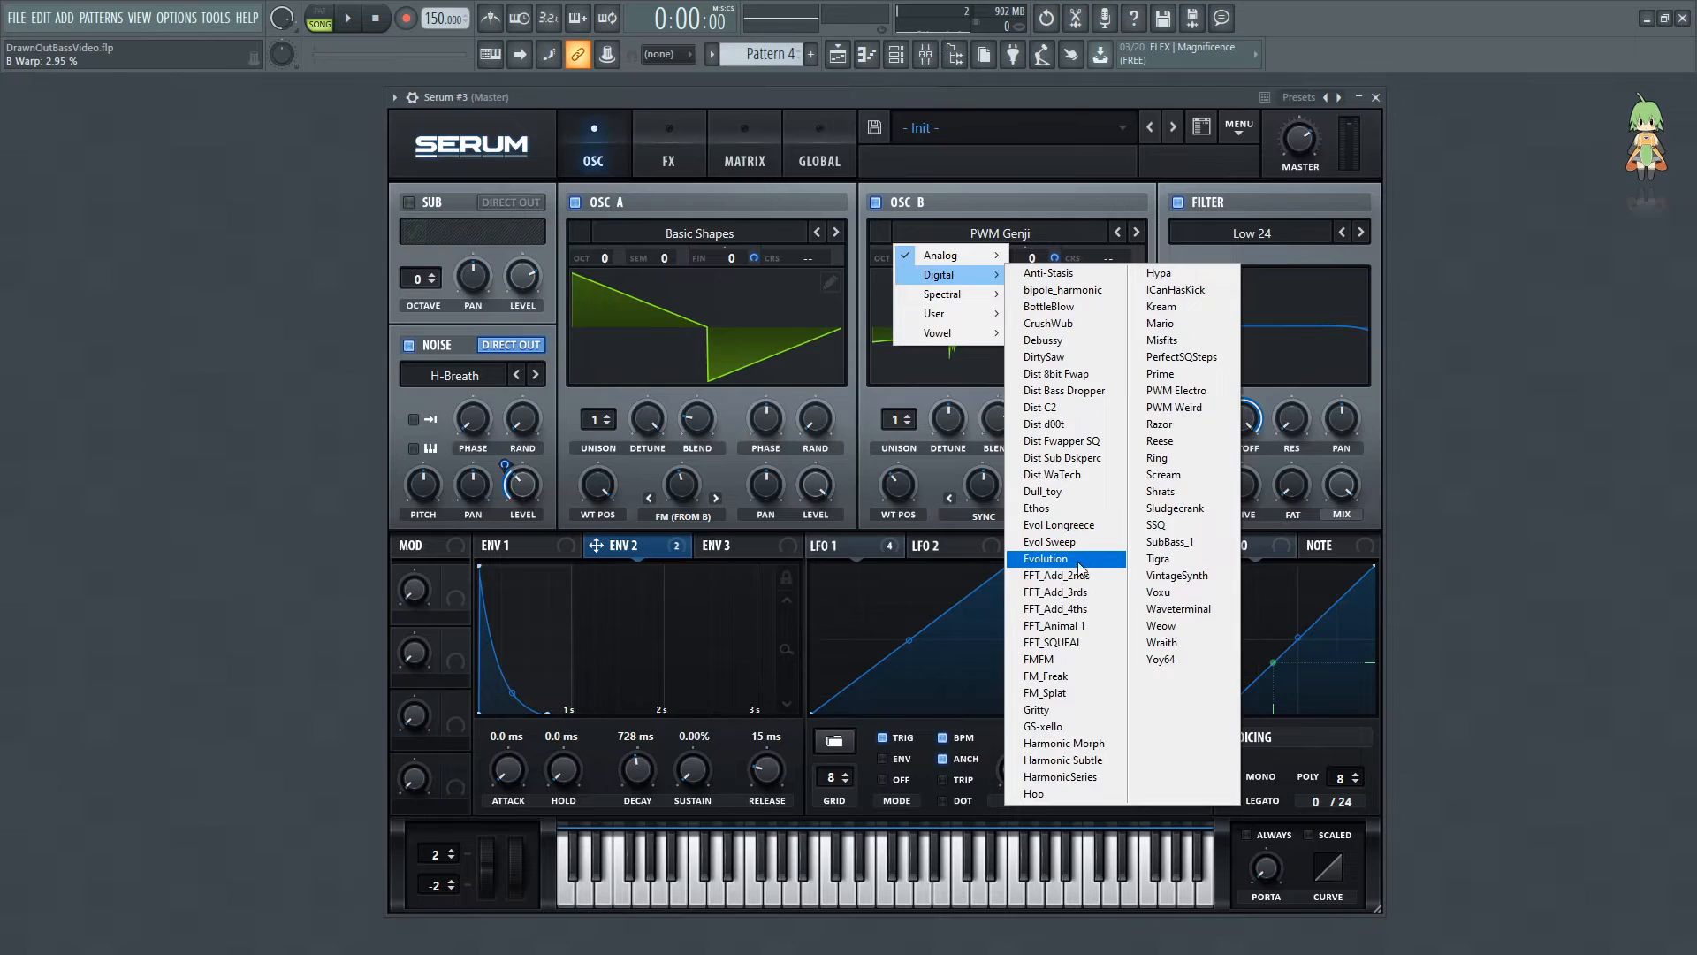
left_click(1099, 380)
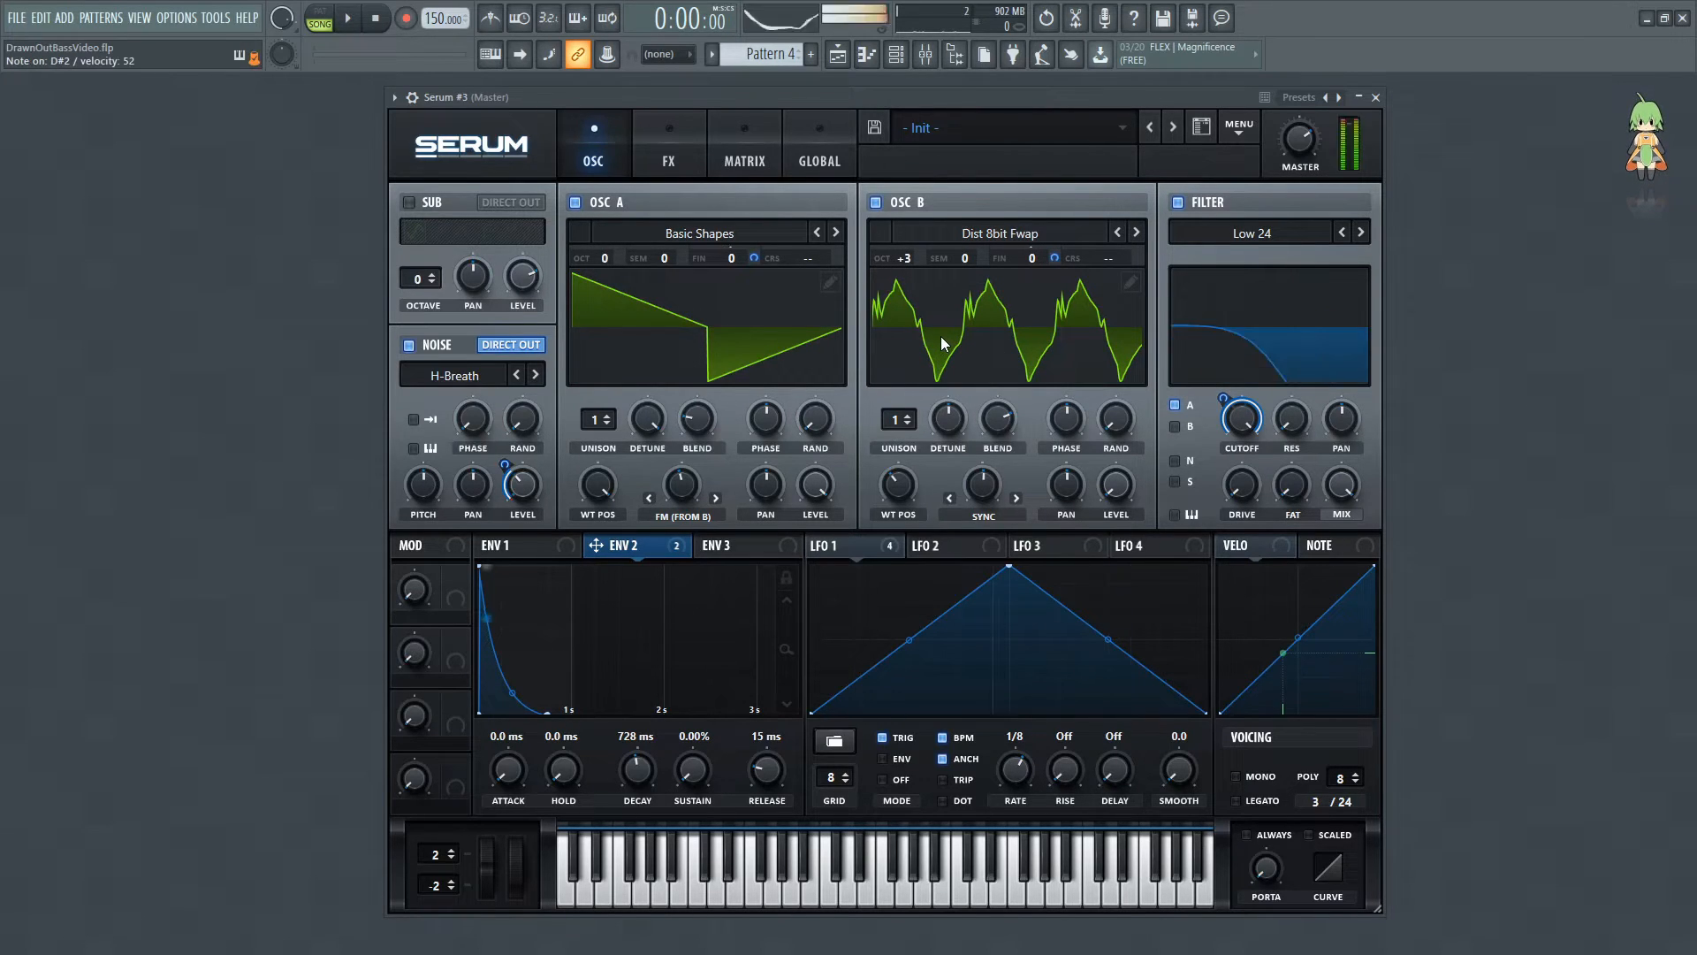
left_click_drag(904, 258, 907, 269)
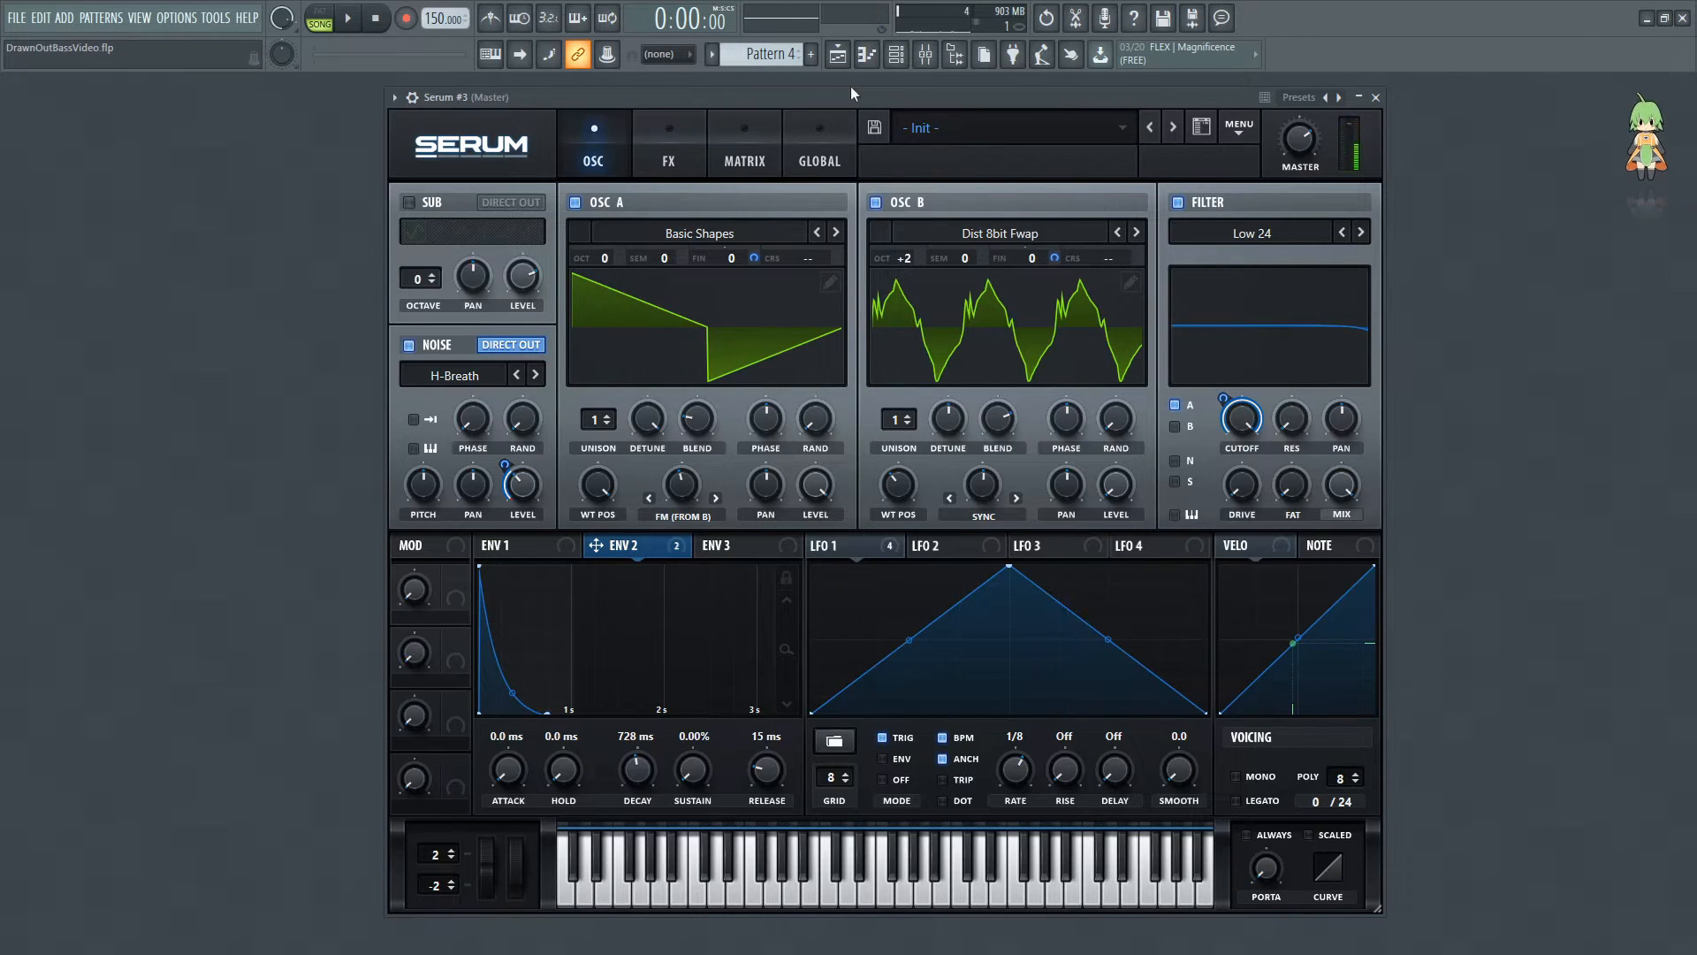
Open the channel rack on Pattern 1 and set Serum #3 to Mono voicing with a portamento time of 582 ms
left_click(895, 54)
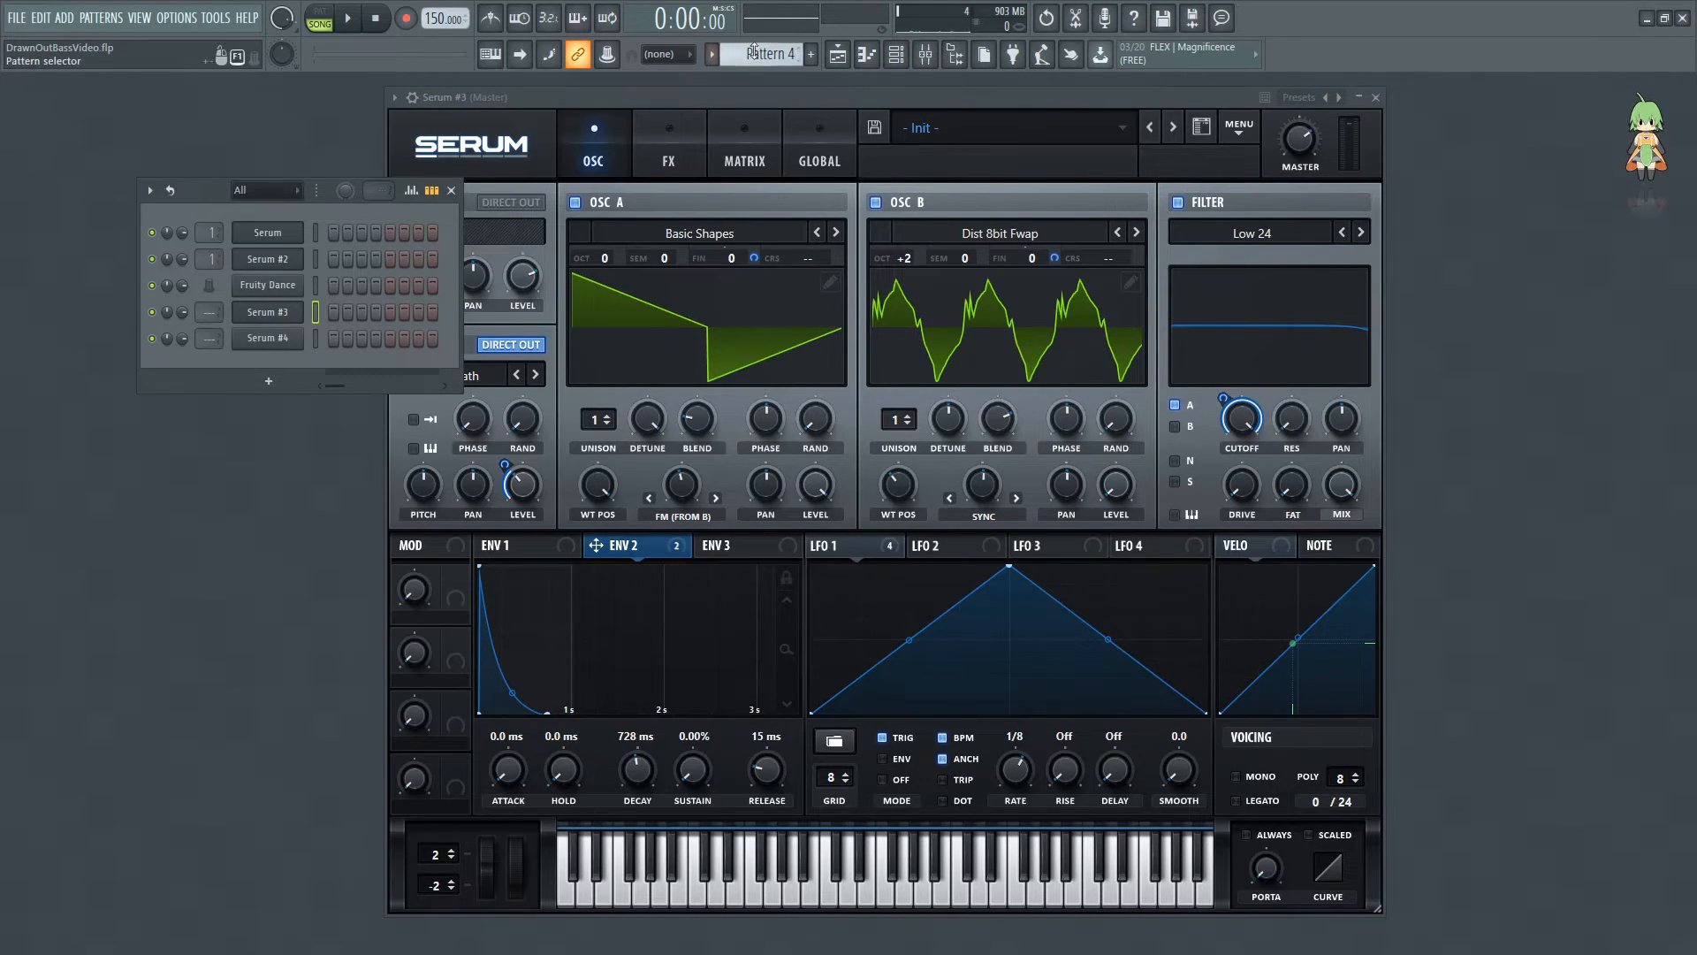
scroll(769, 54, "up", 3)
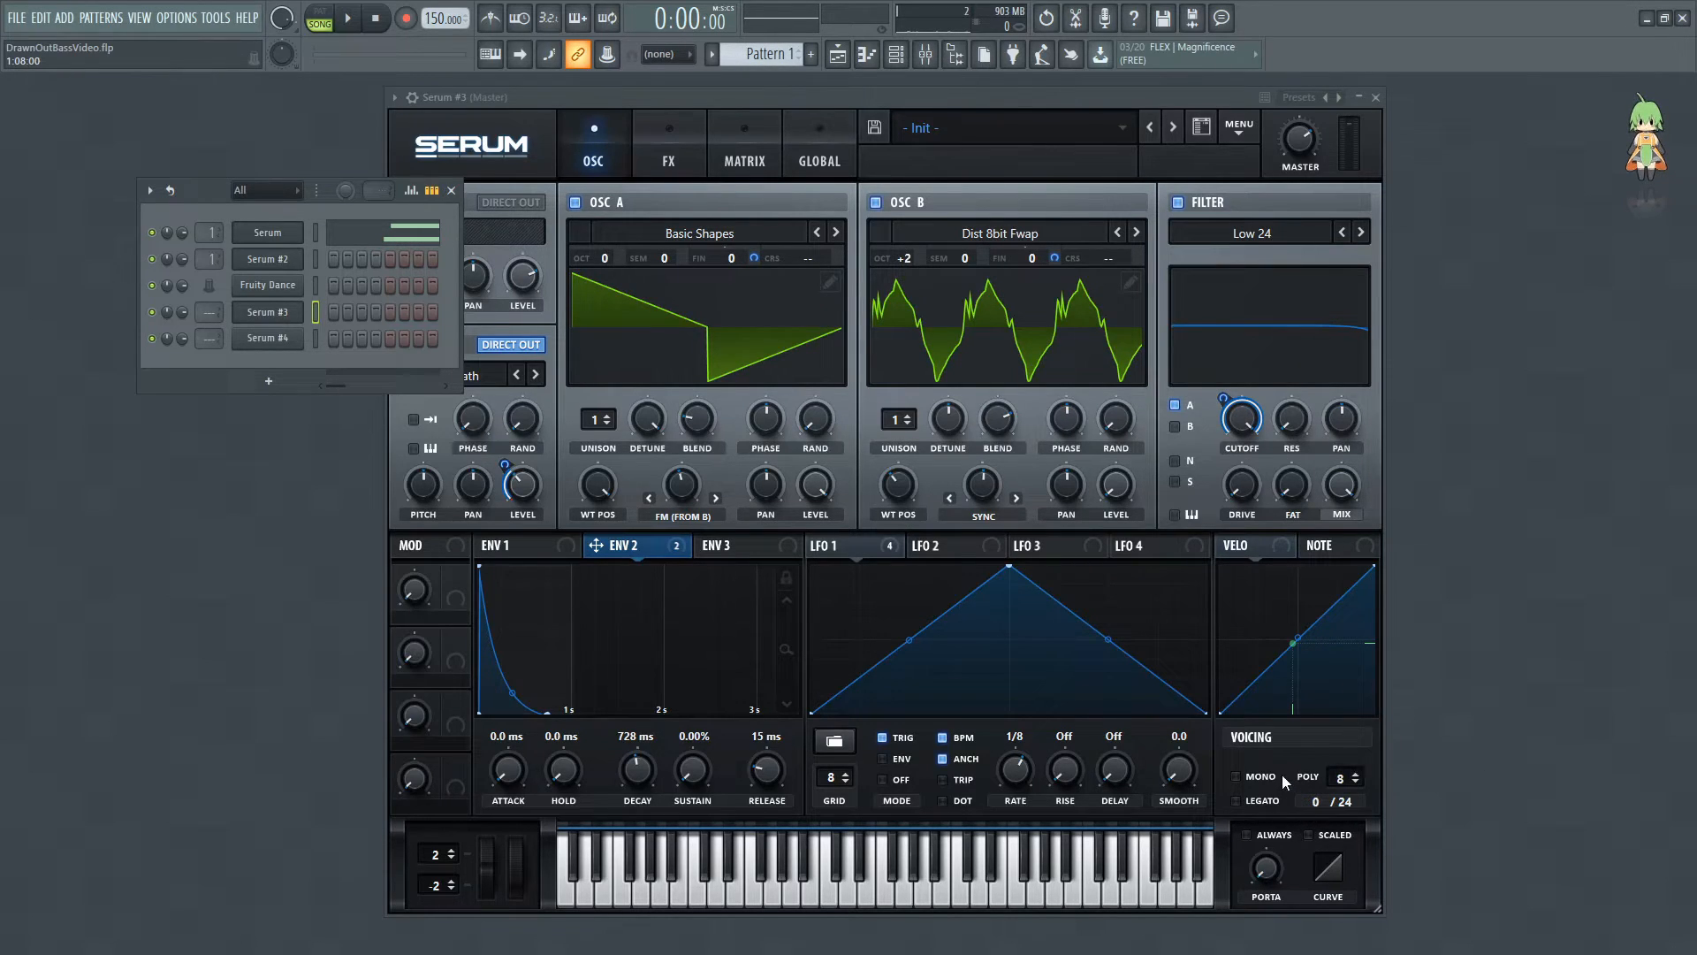
left_click(1259, 775)
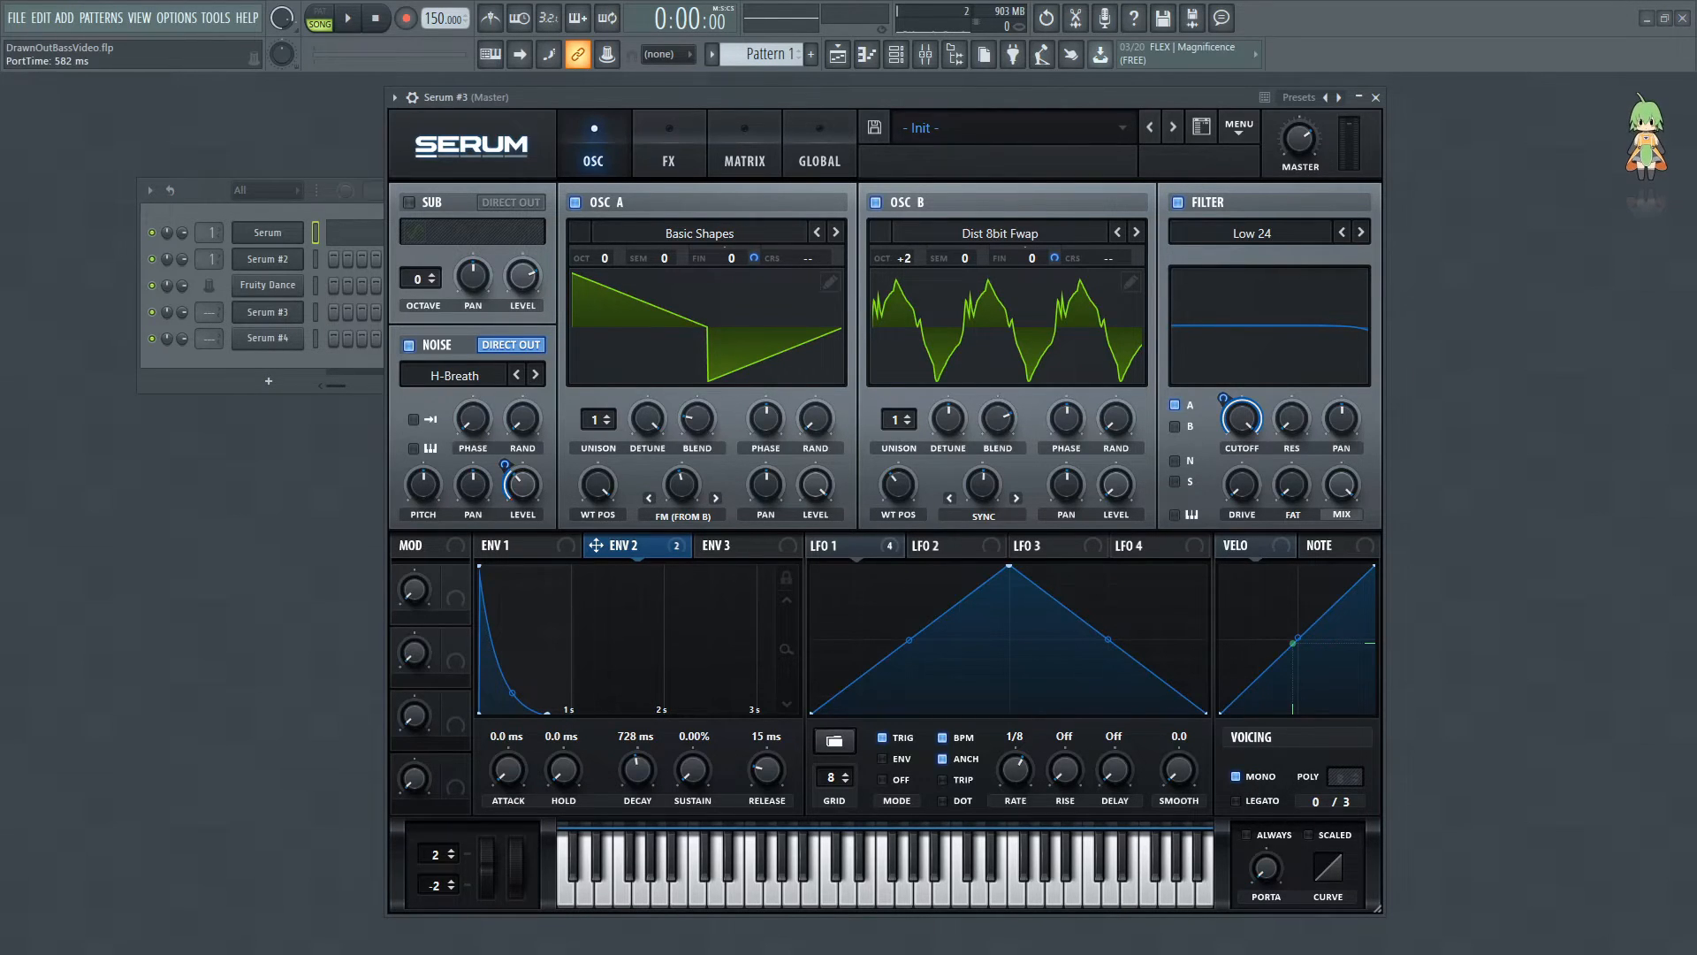
left_click_drag(1269, 866, 1285, 761)
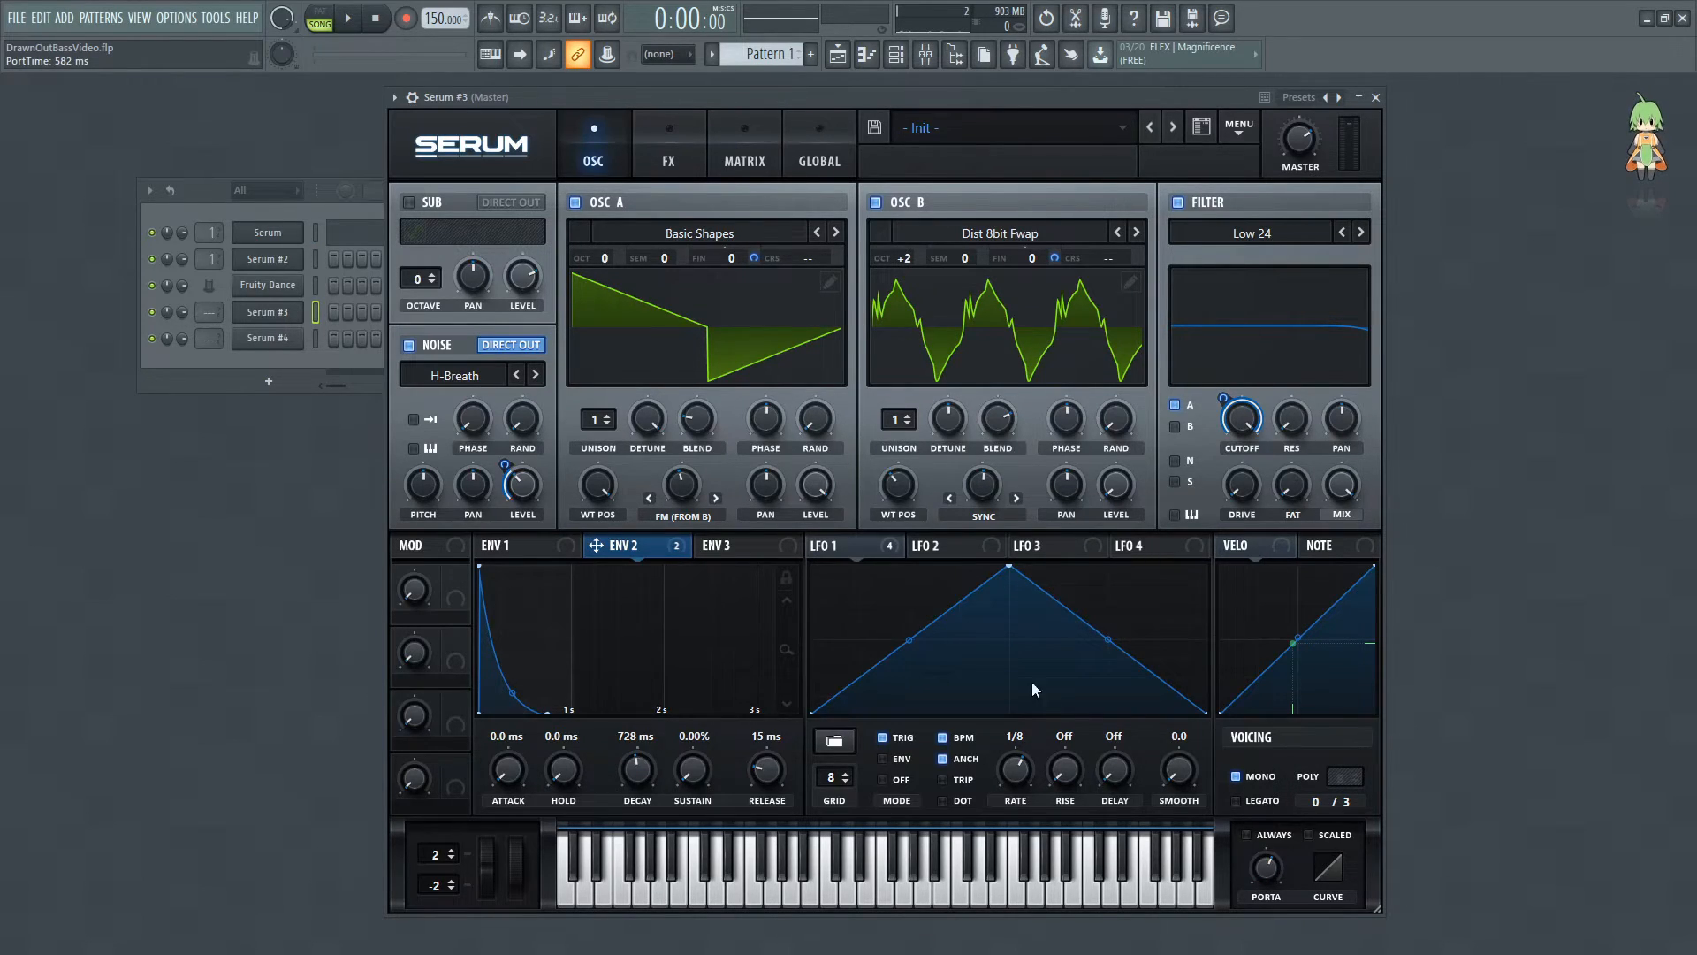
Copy the C2 and D#2 notes from Serum into Serum #3's piano roll and make them run from bar 1 to bar 3
left_click(338, 245)
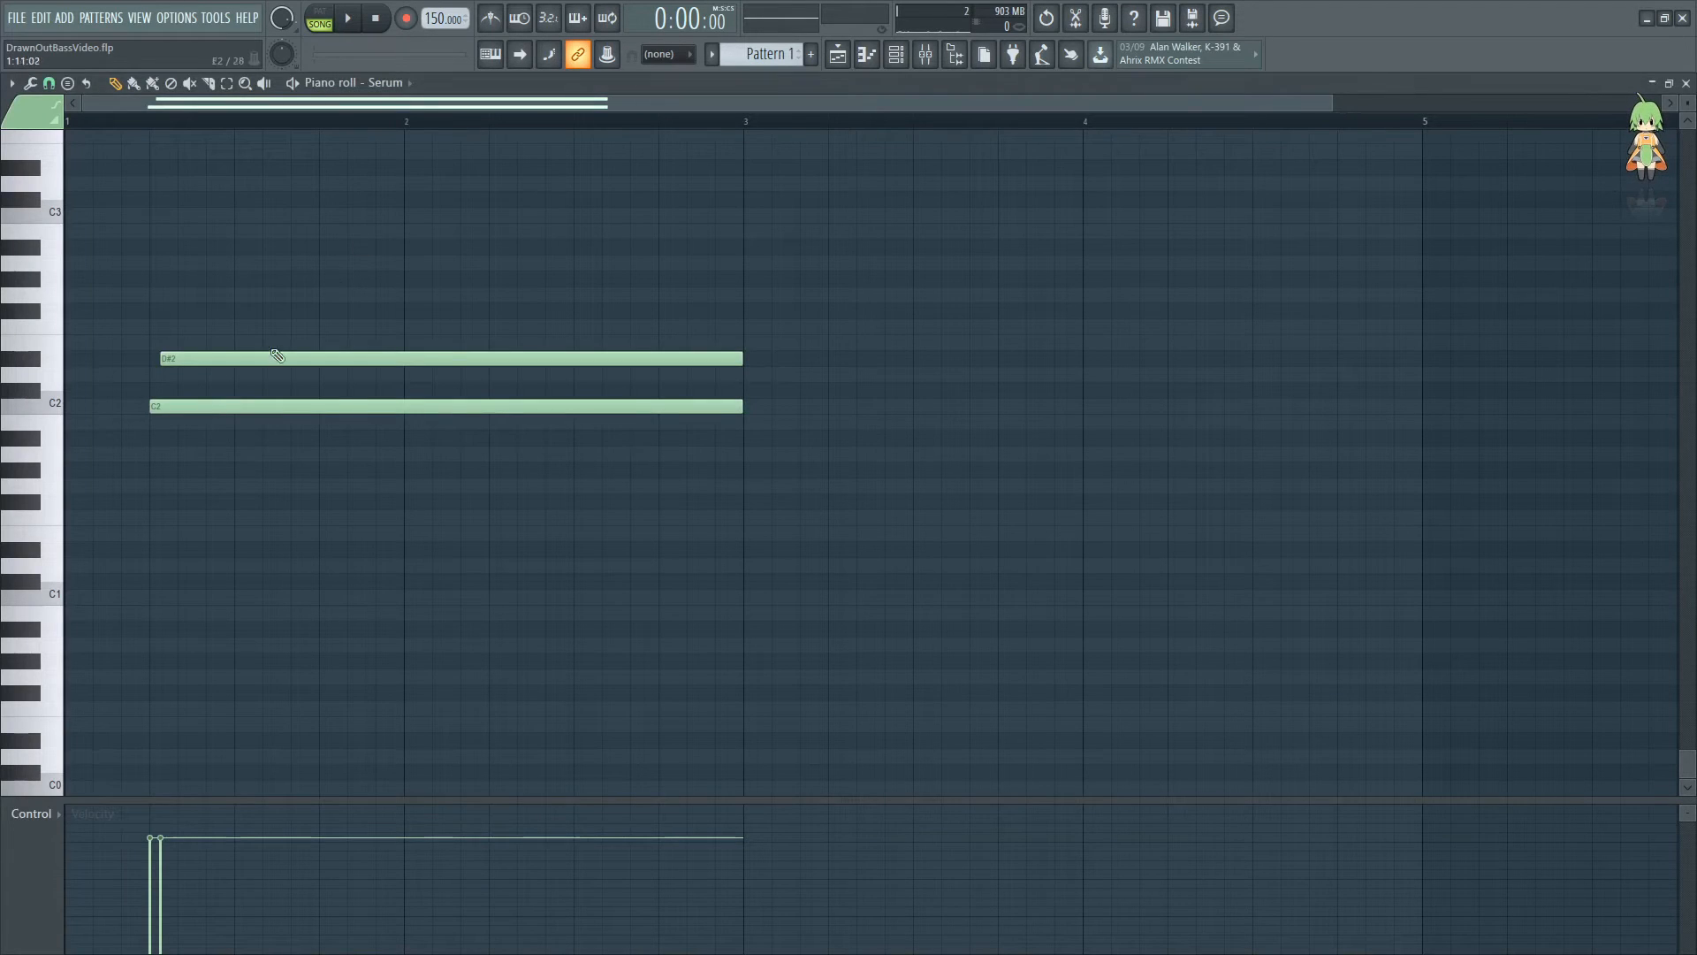
key("ctrl+a")
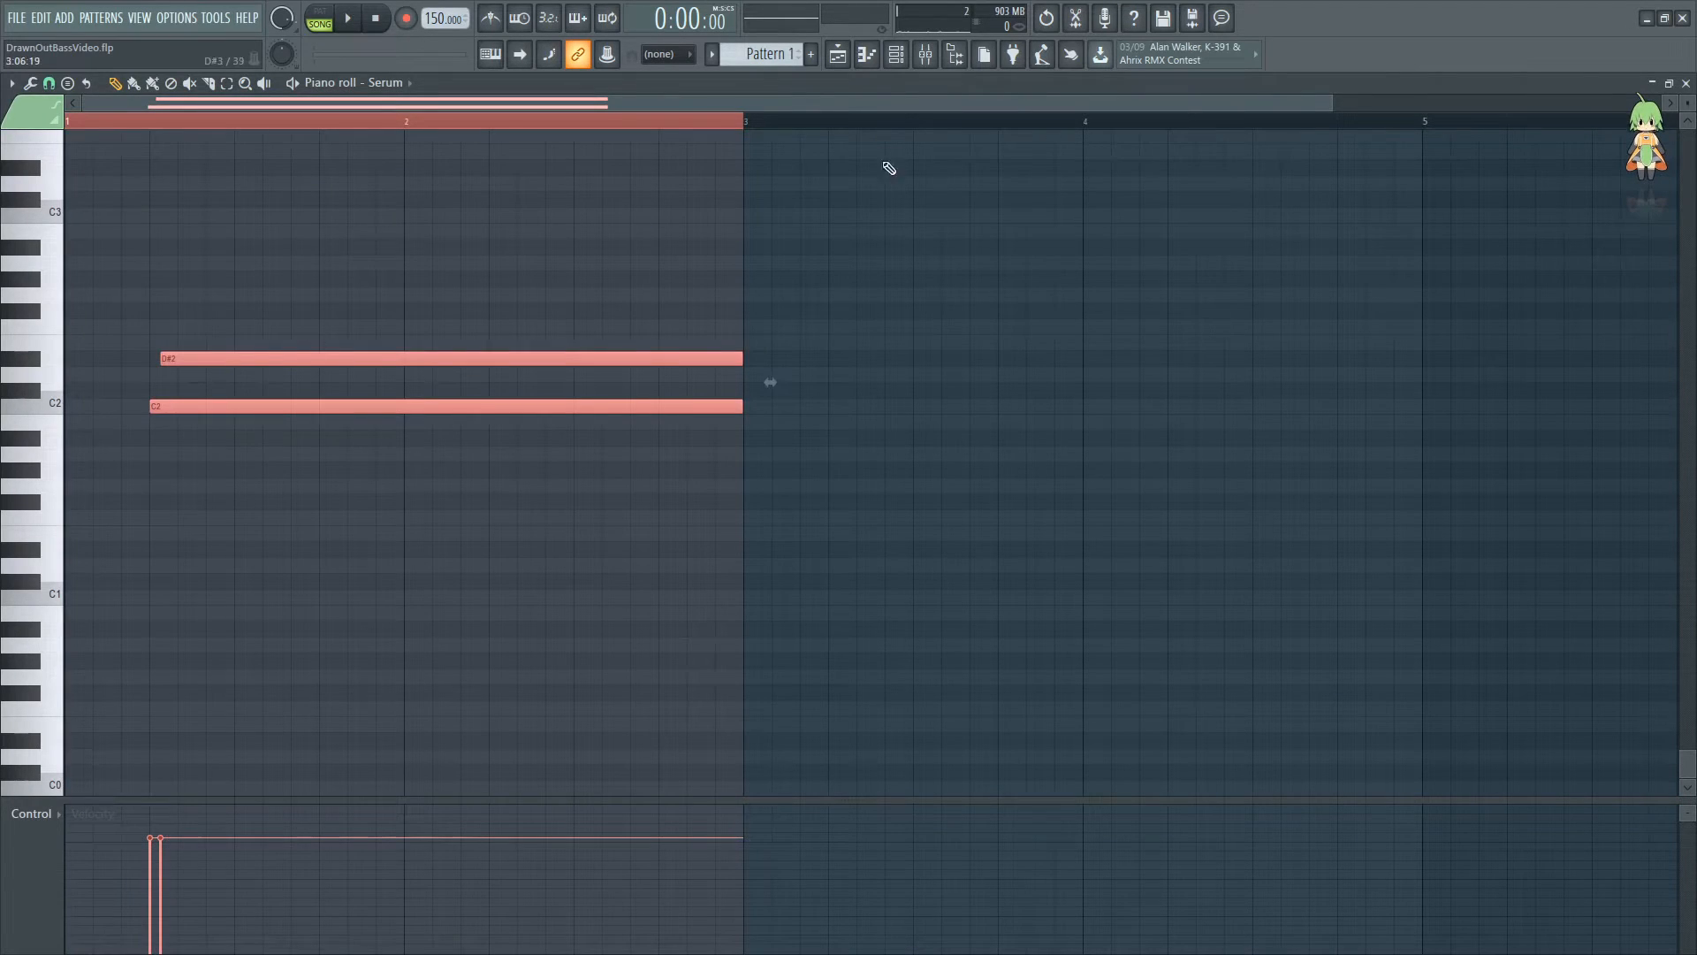
left_click(895, 54)
left_click(281, 326)
key("ctrl+v")
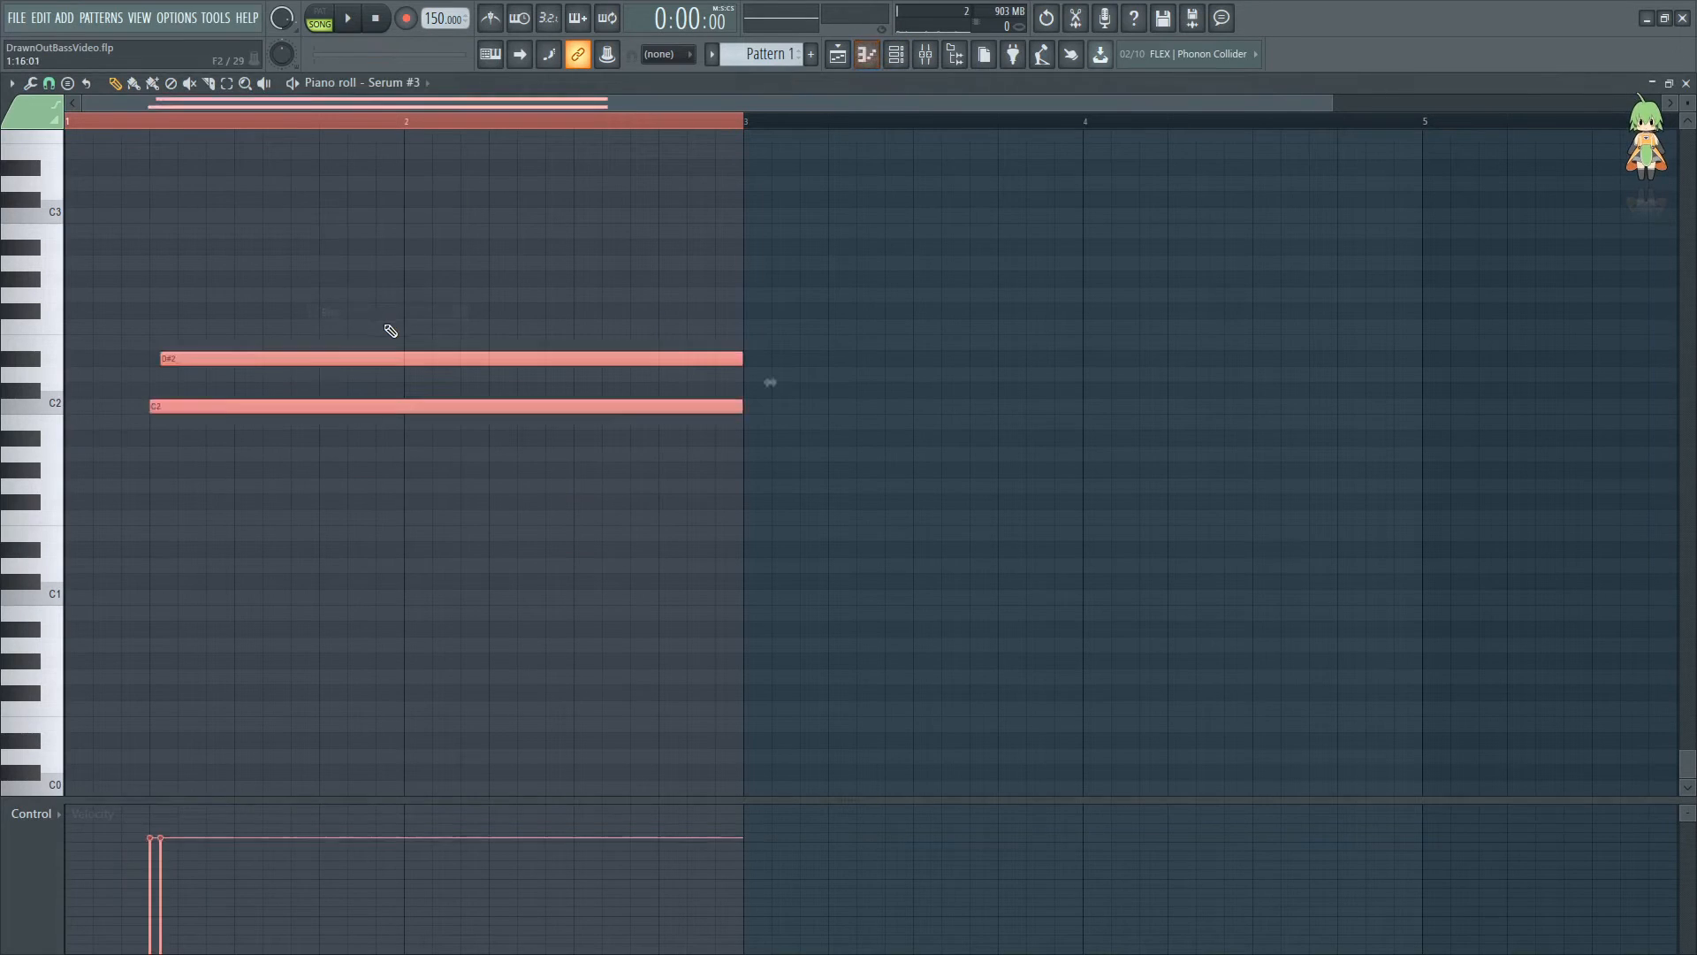
left_click_drag(379, 358, 225, 370)
left_click_drag(659, 360, 717, 357)
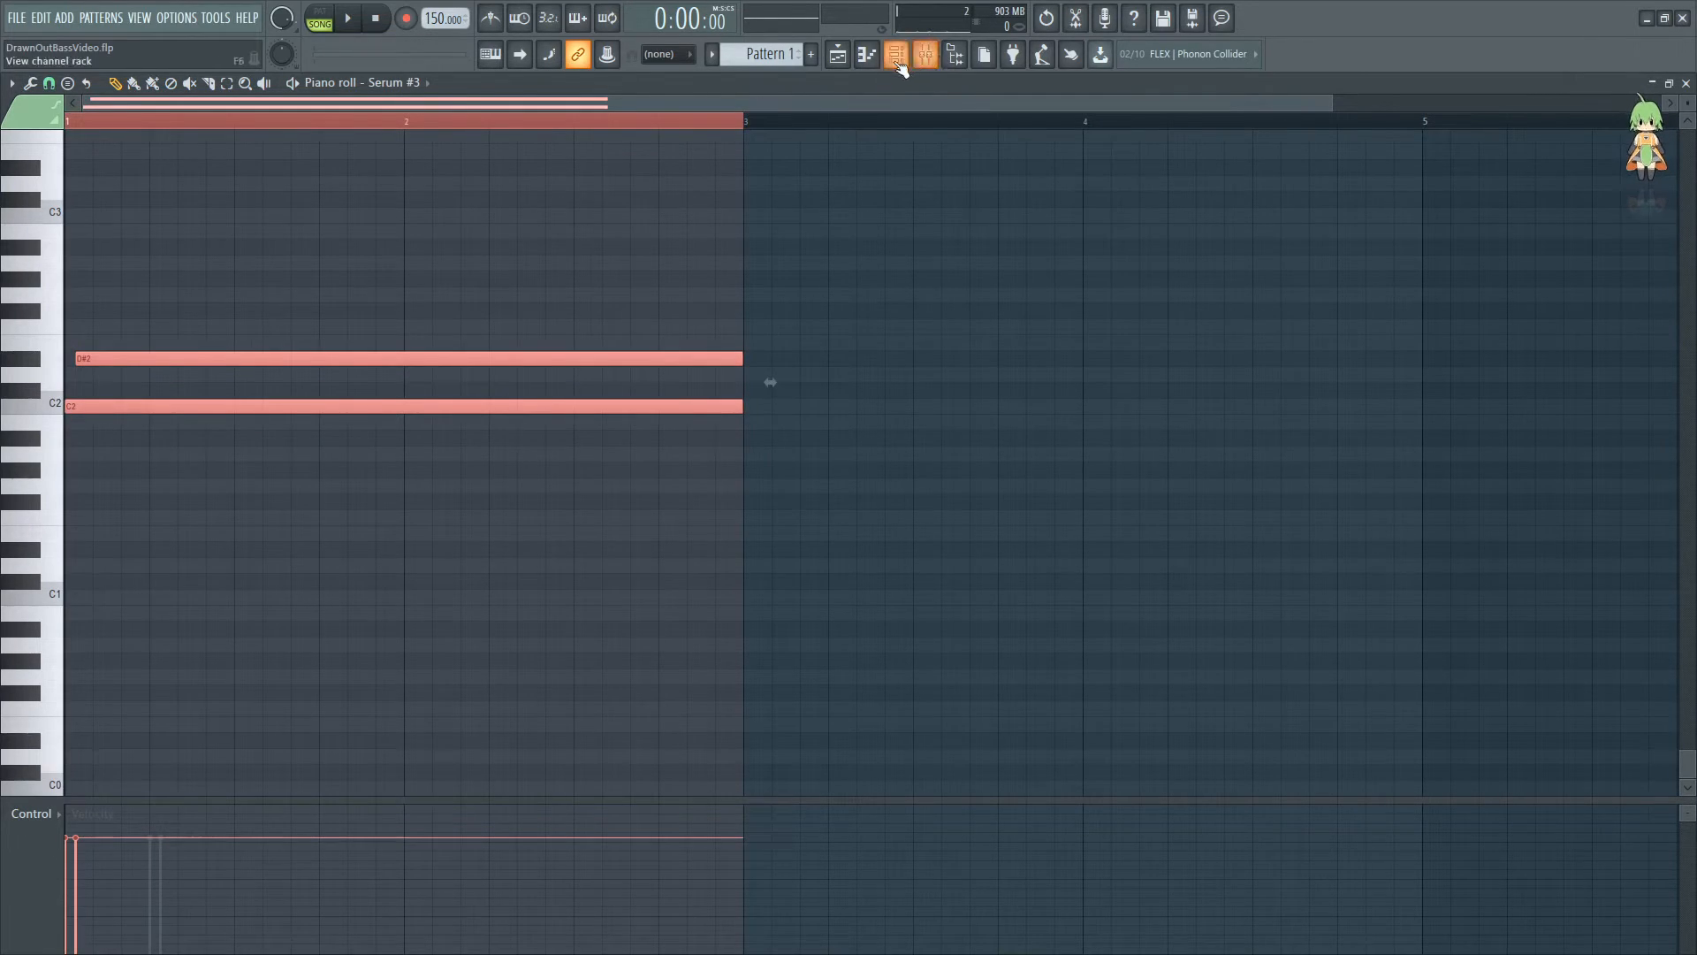
Mute the first Serum channel, deselect the notes and play Pattern 1 to audition Serum #3
left_click(896, 54)
left_click(475, 95)
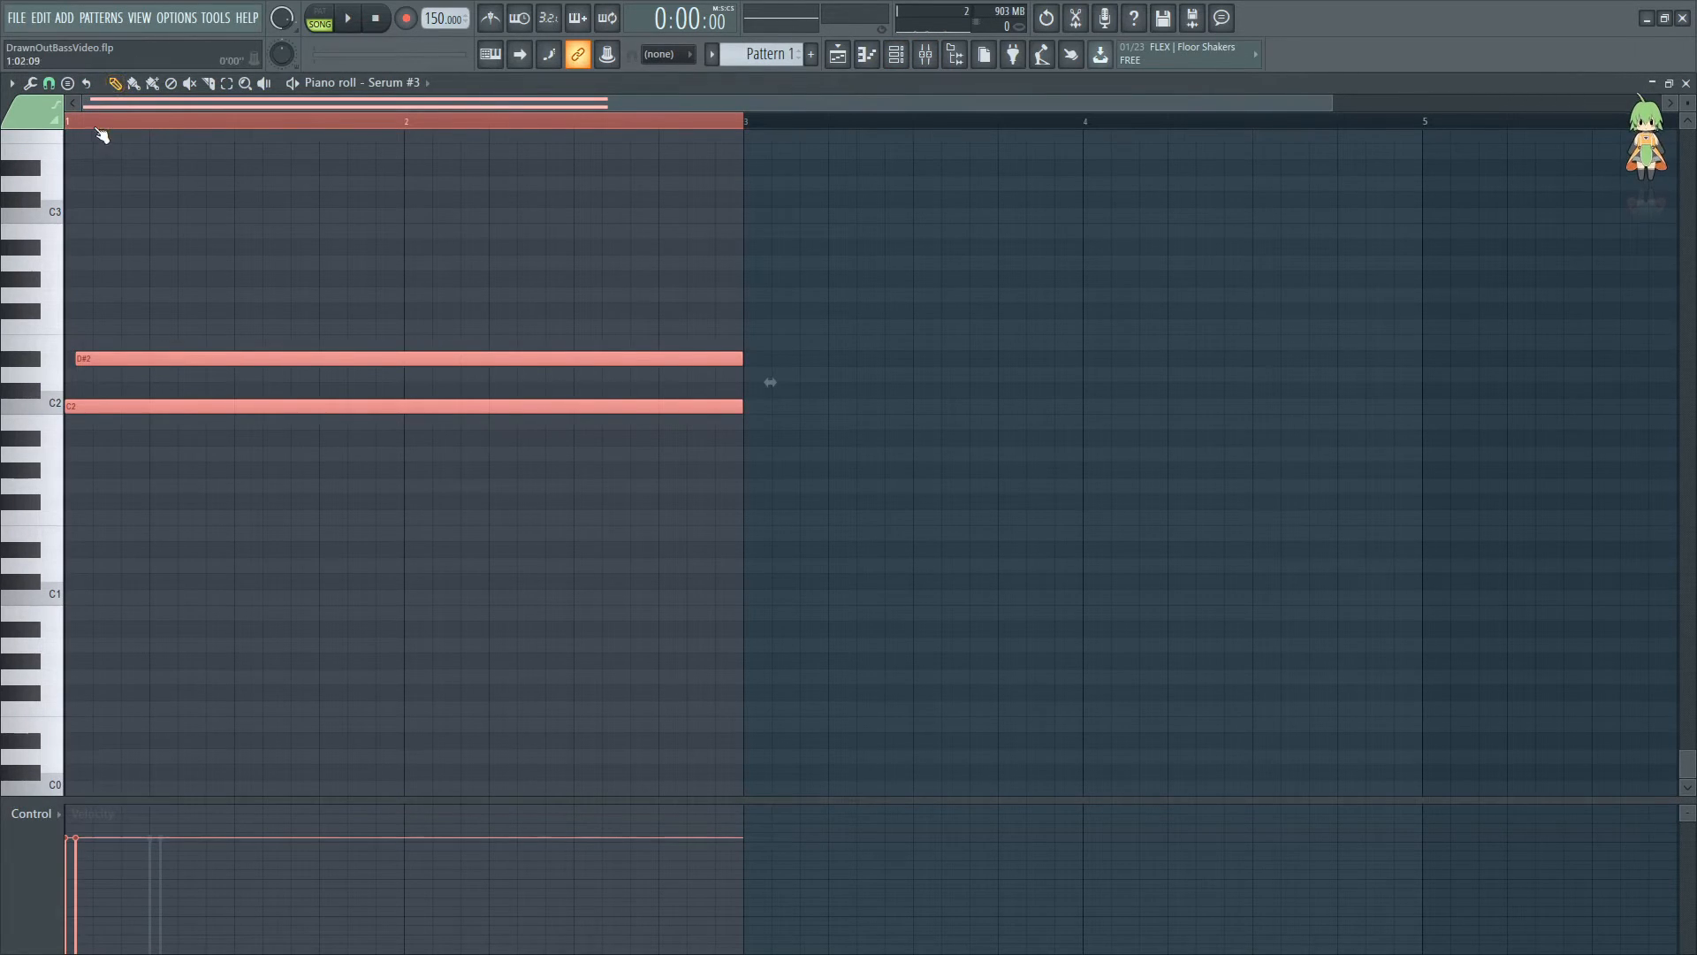
left_click(221, 146)
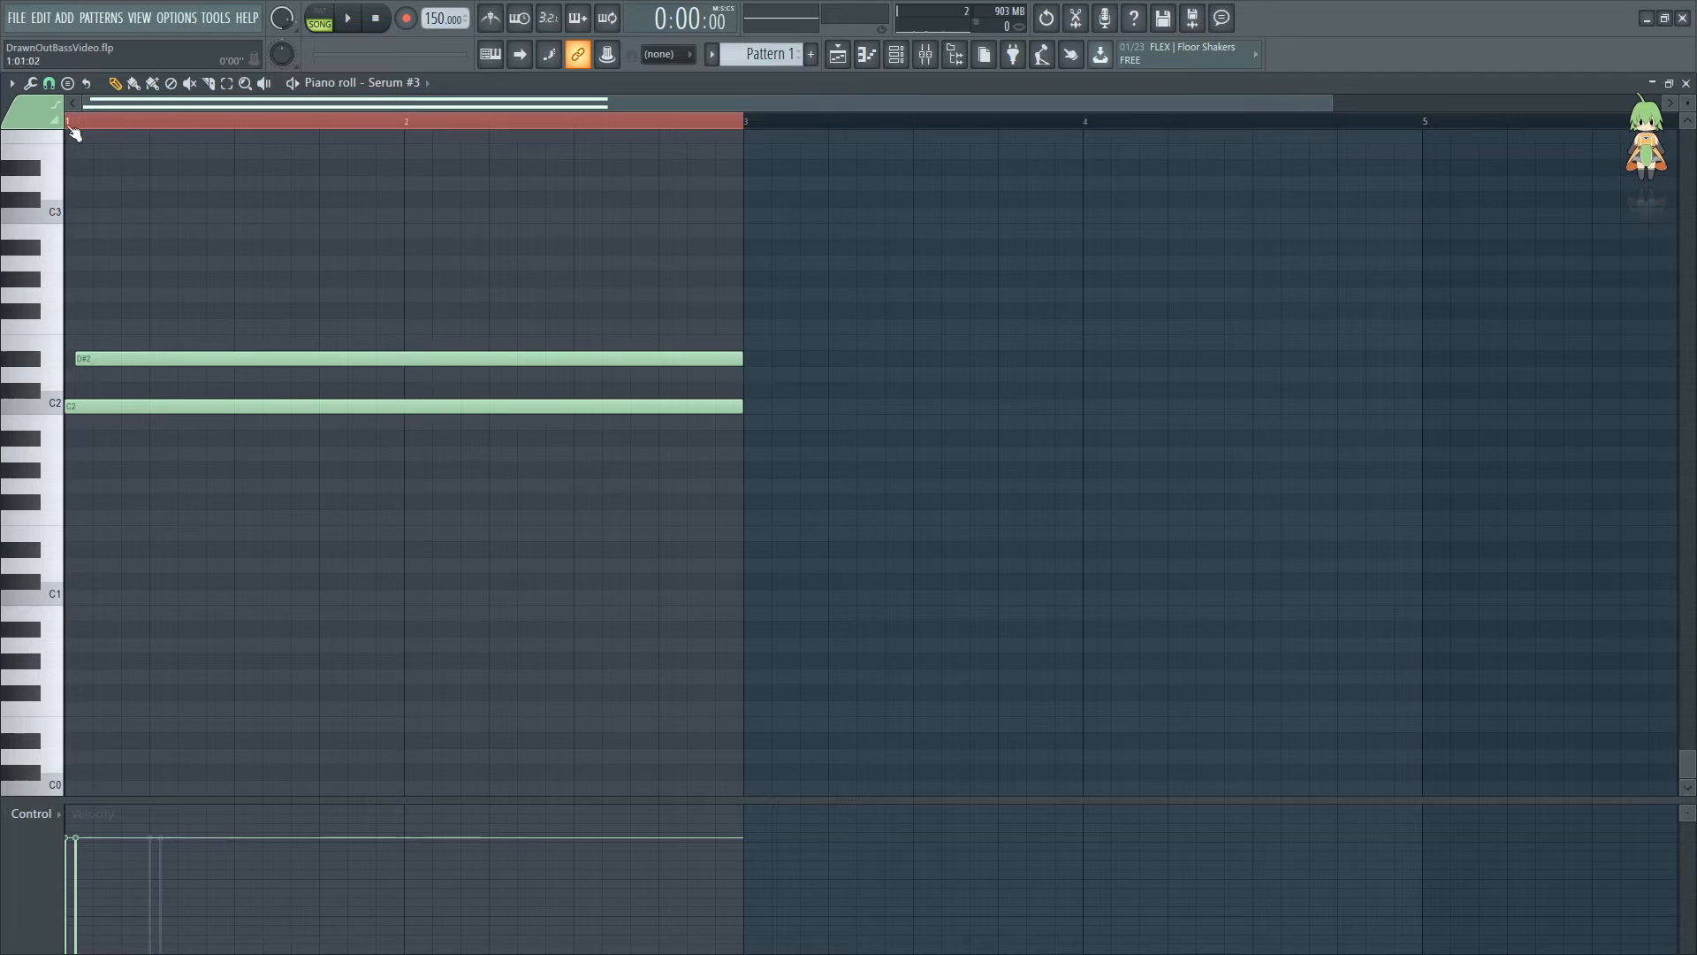
left_click(343, 21)
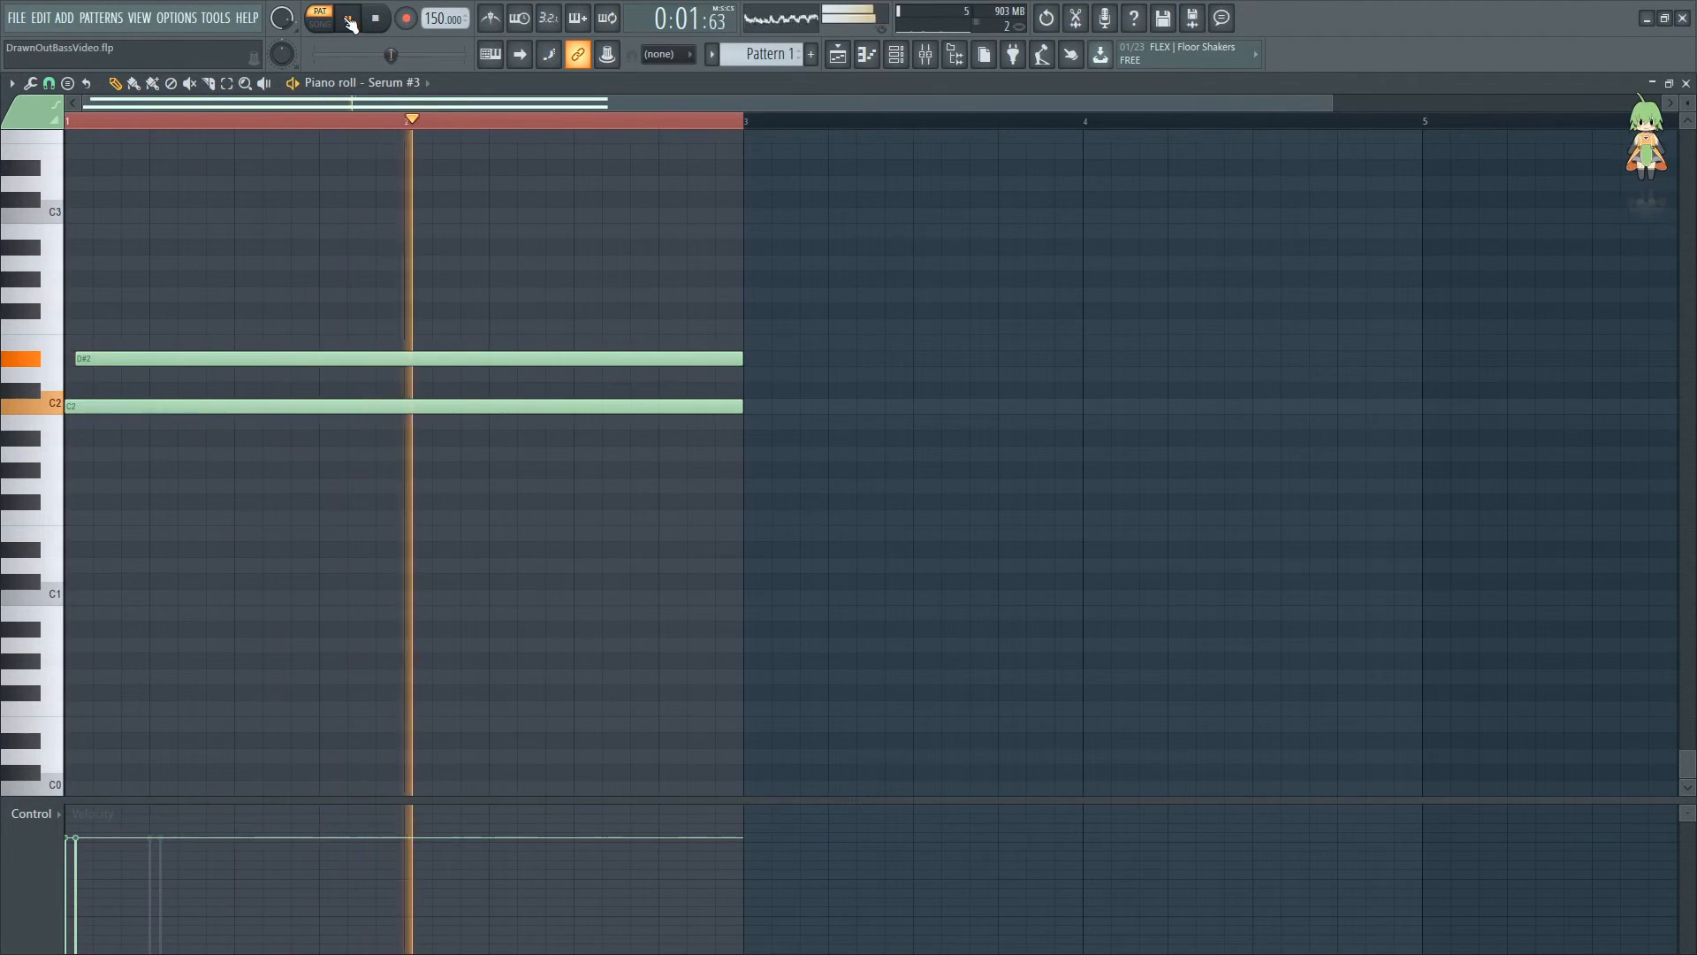
left_click(350, 22)
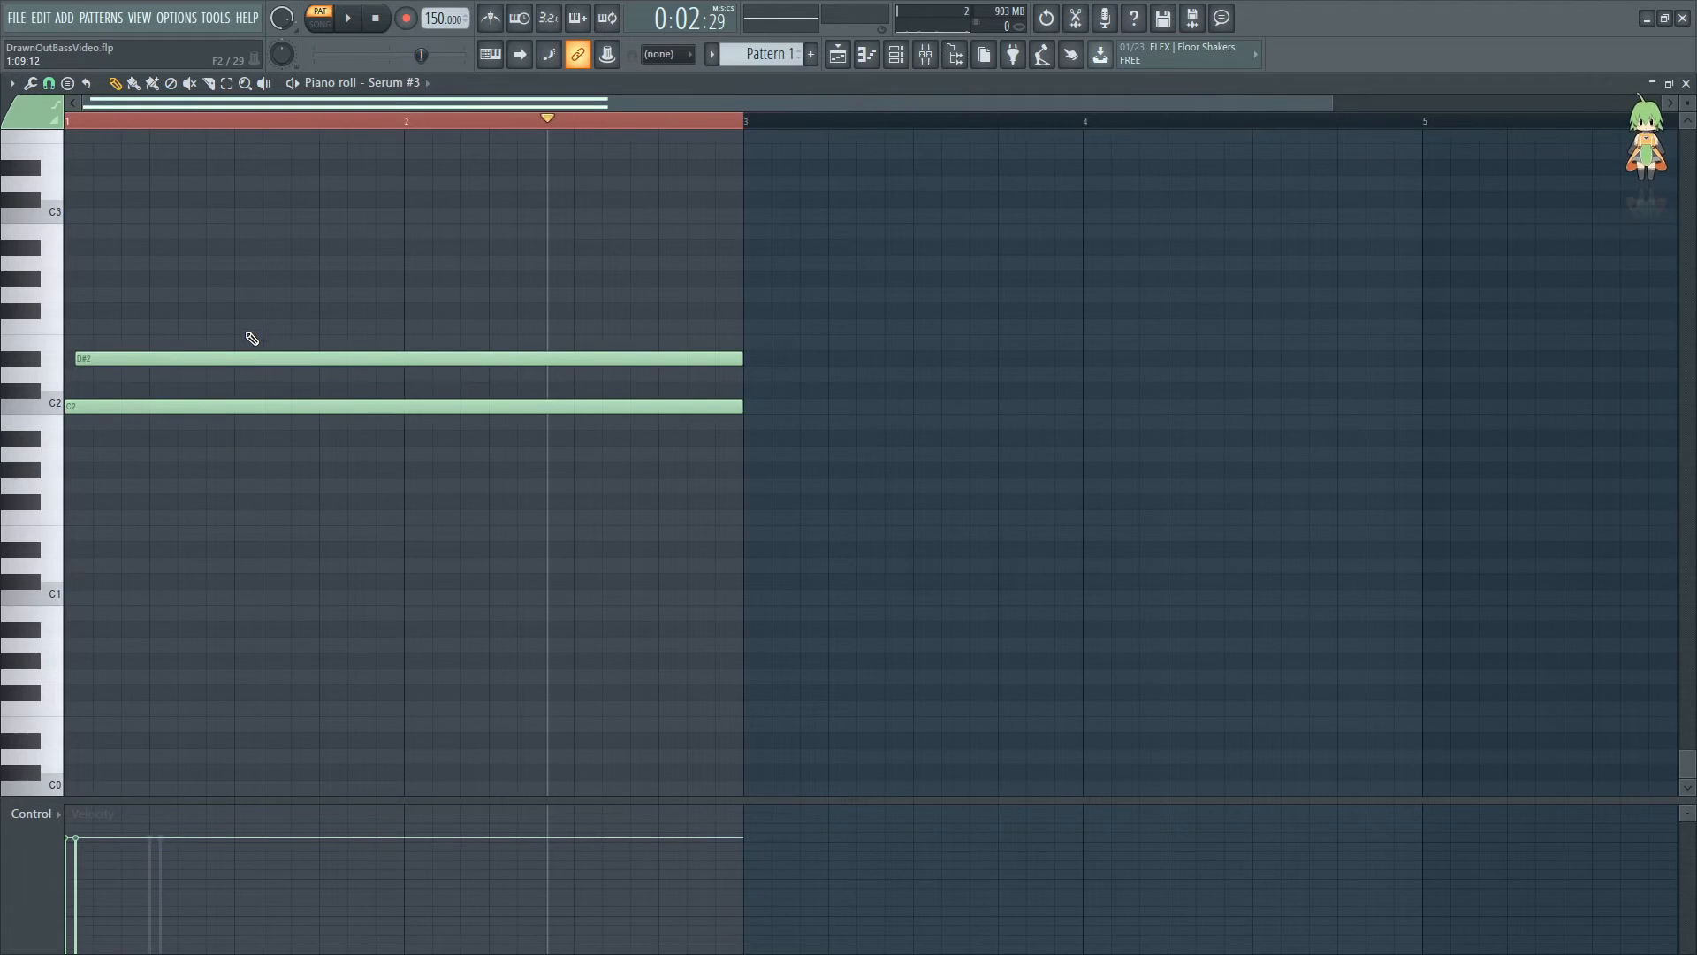
left_click(837, 54)
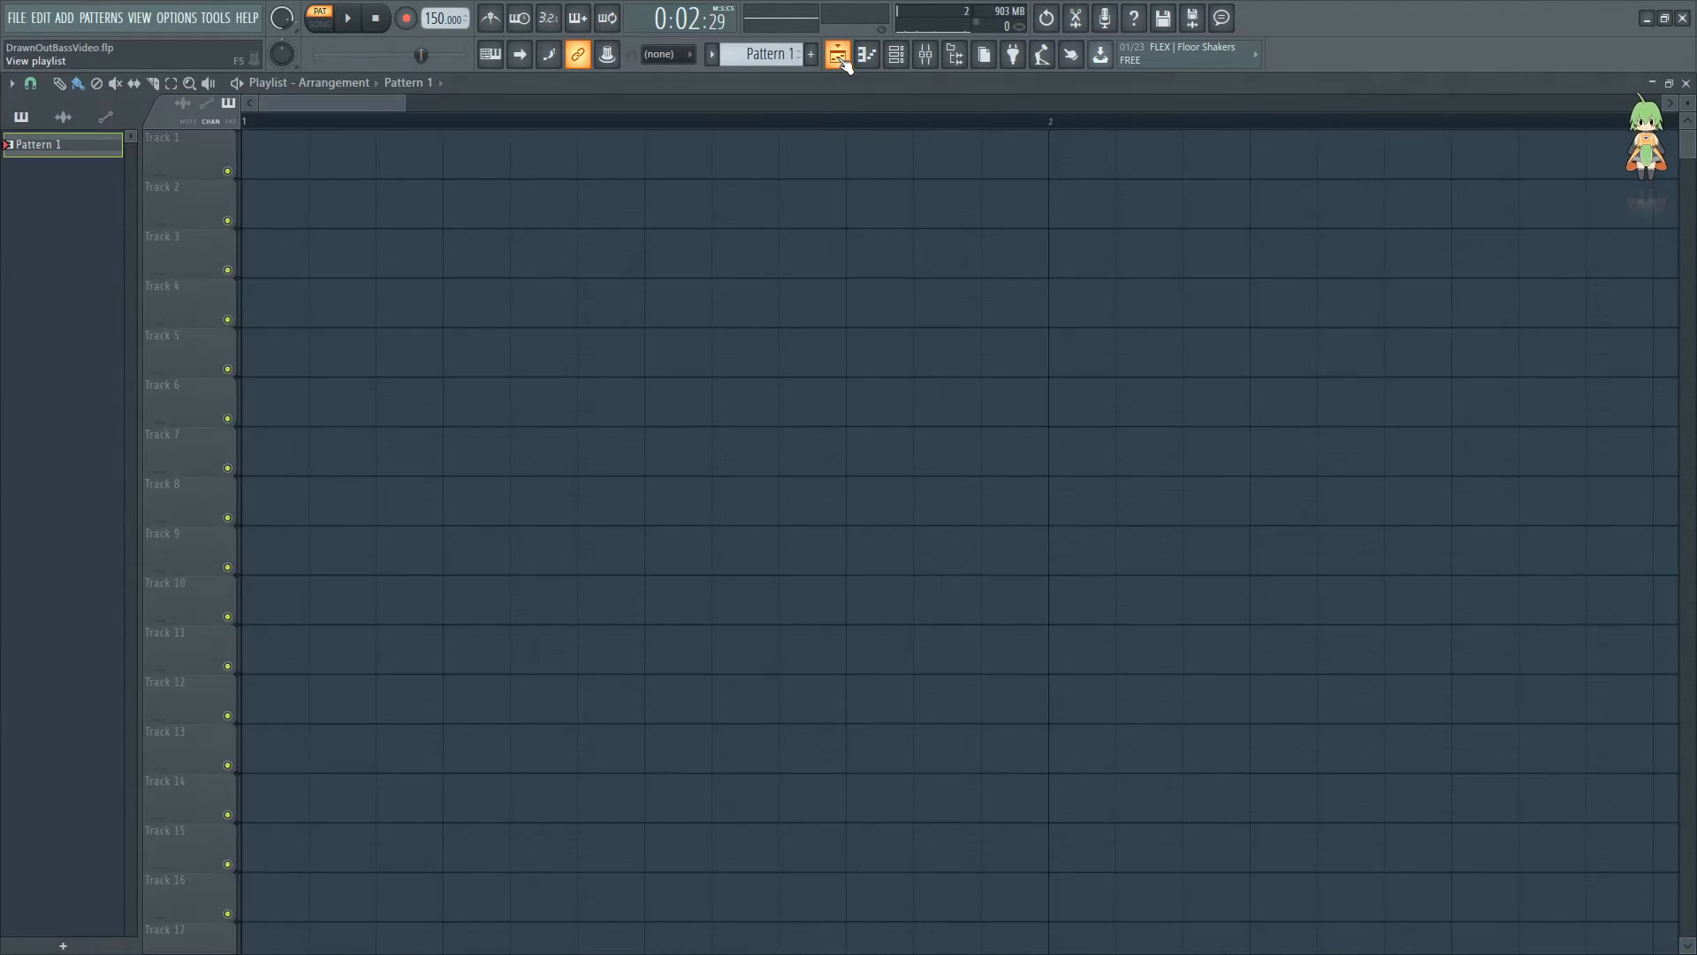
left_click(900, 58)
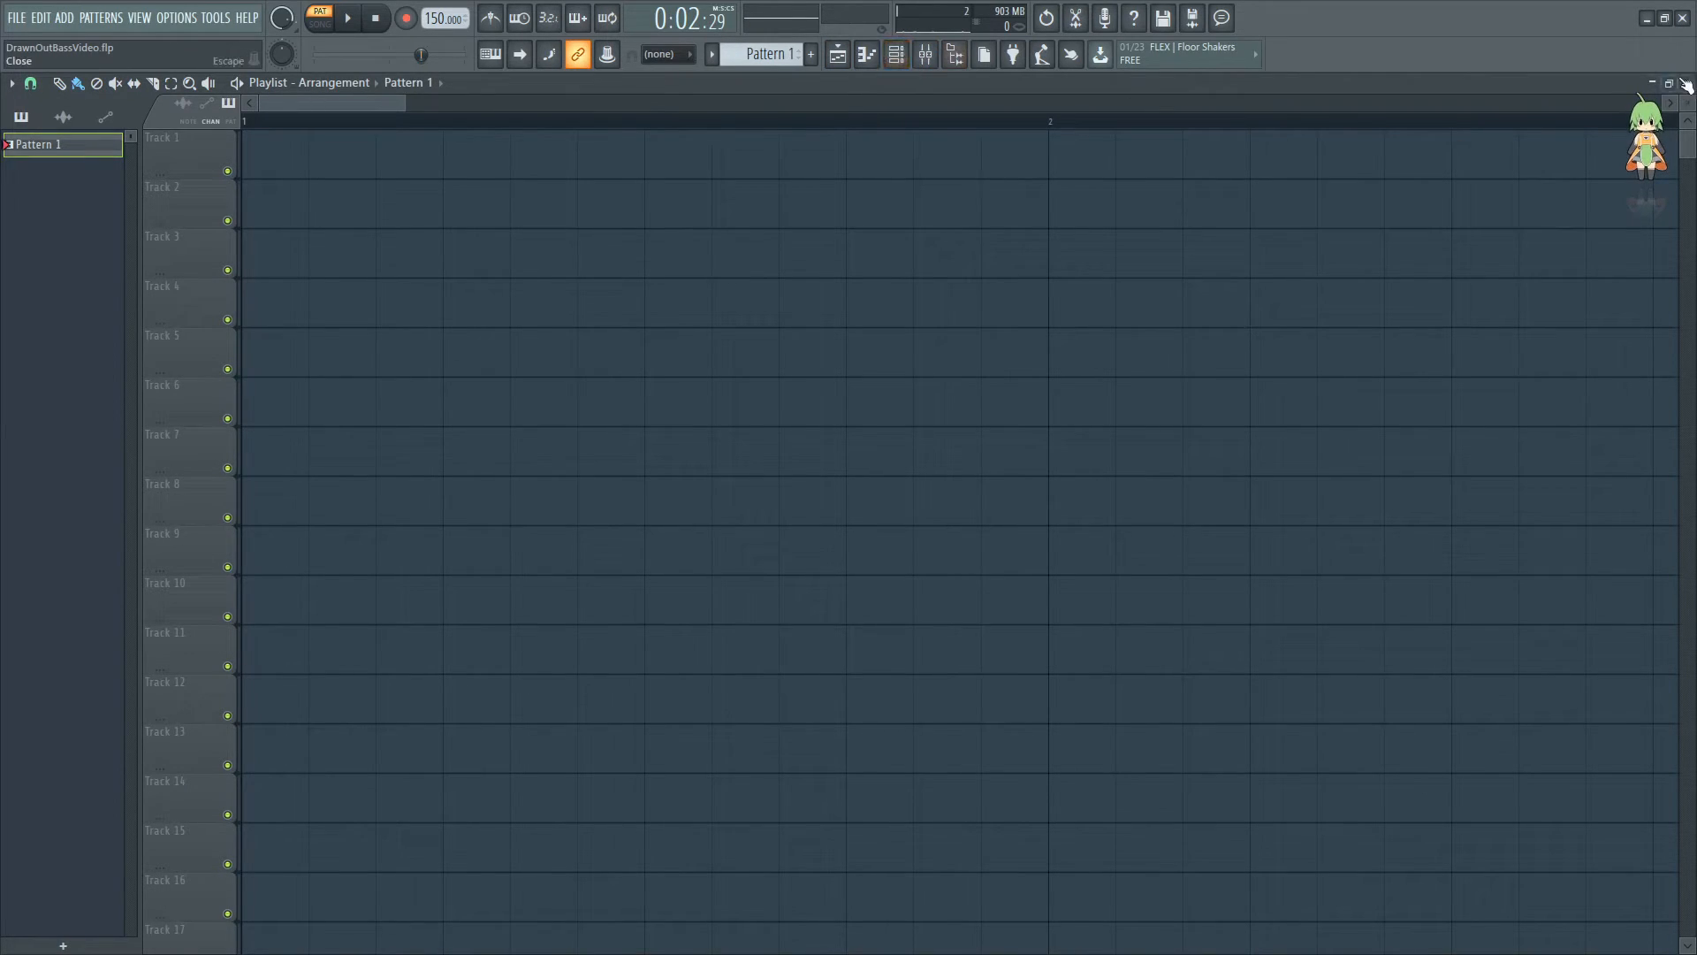
left_click(1686, 83)
Reopen Serum #3 from the channel rack and change its FX filter type to Cmb - from the Flanges category
left_click(895, 54)
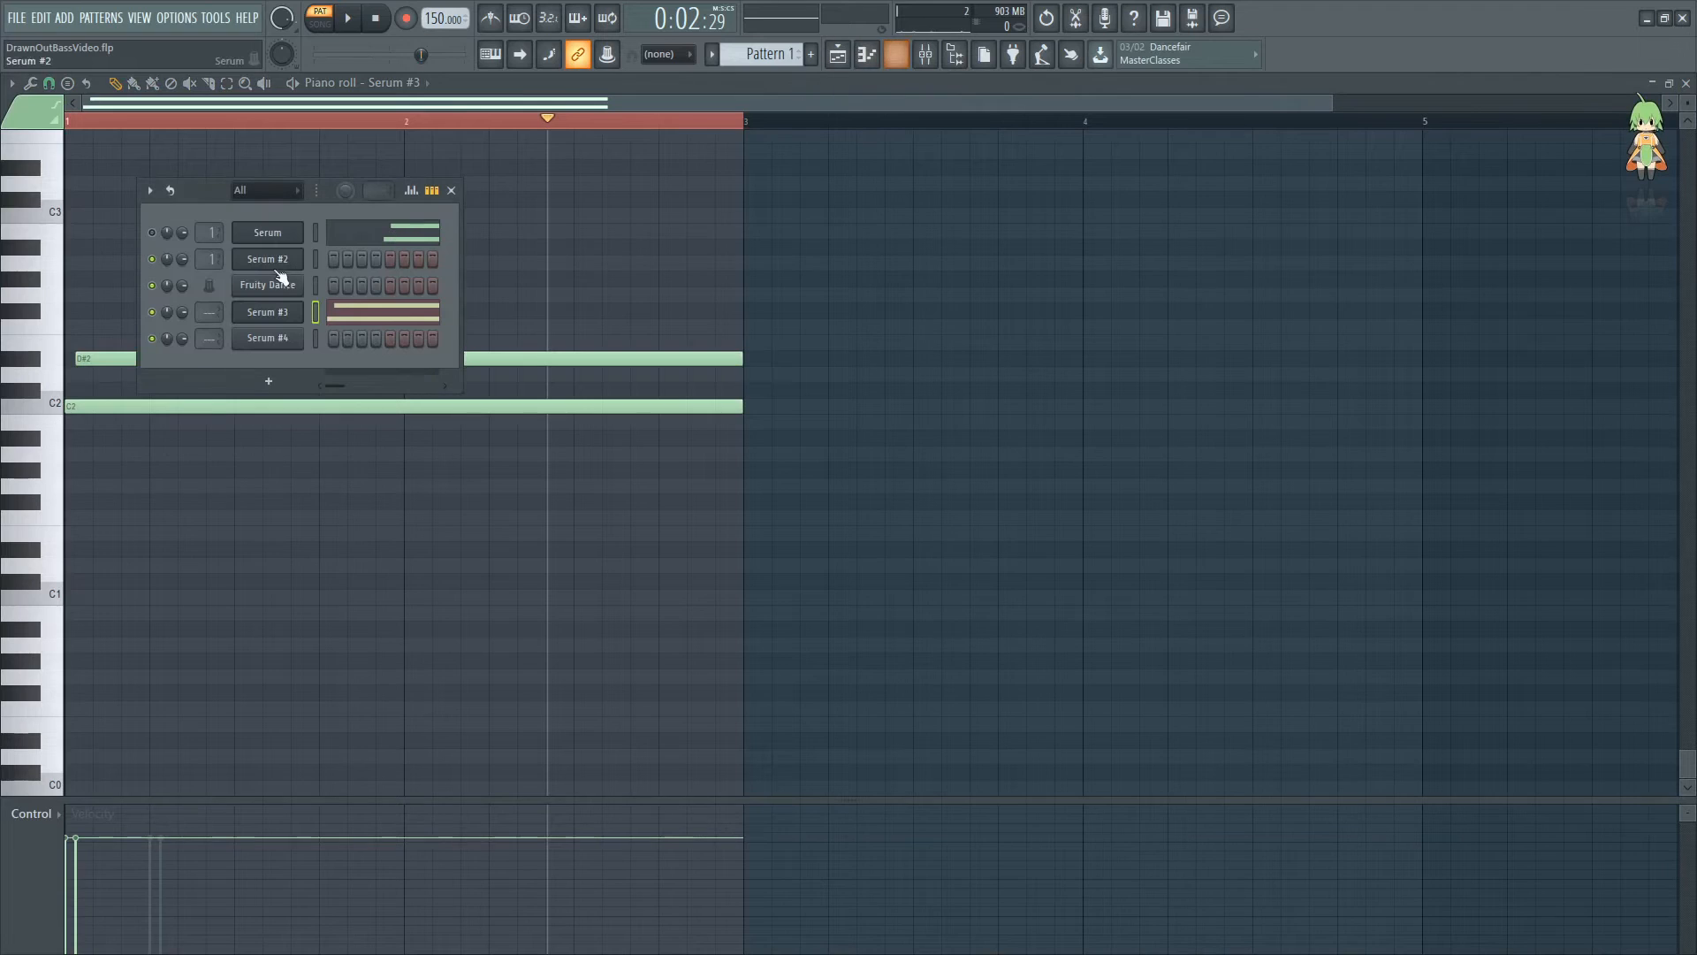
left_click(268, 312)
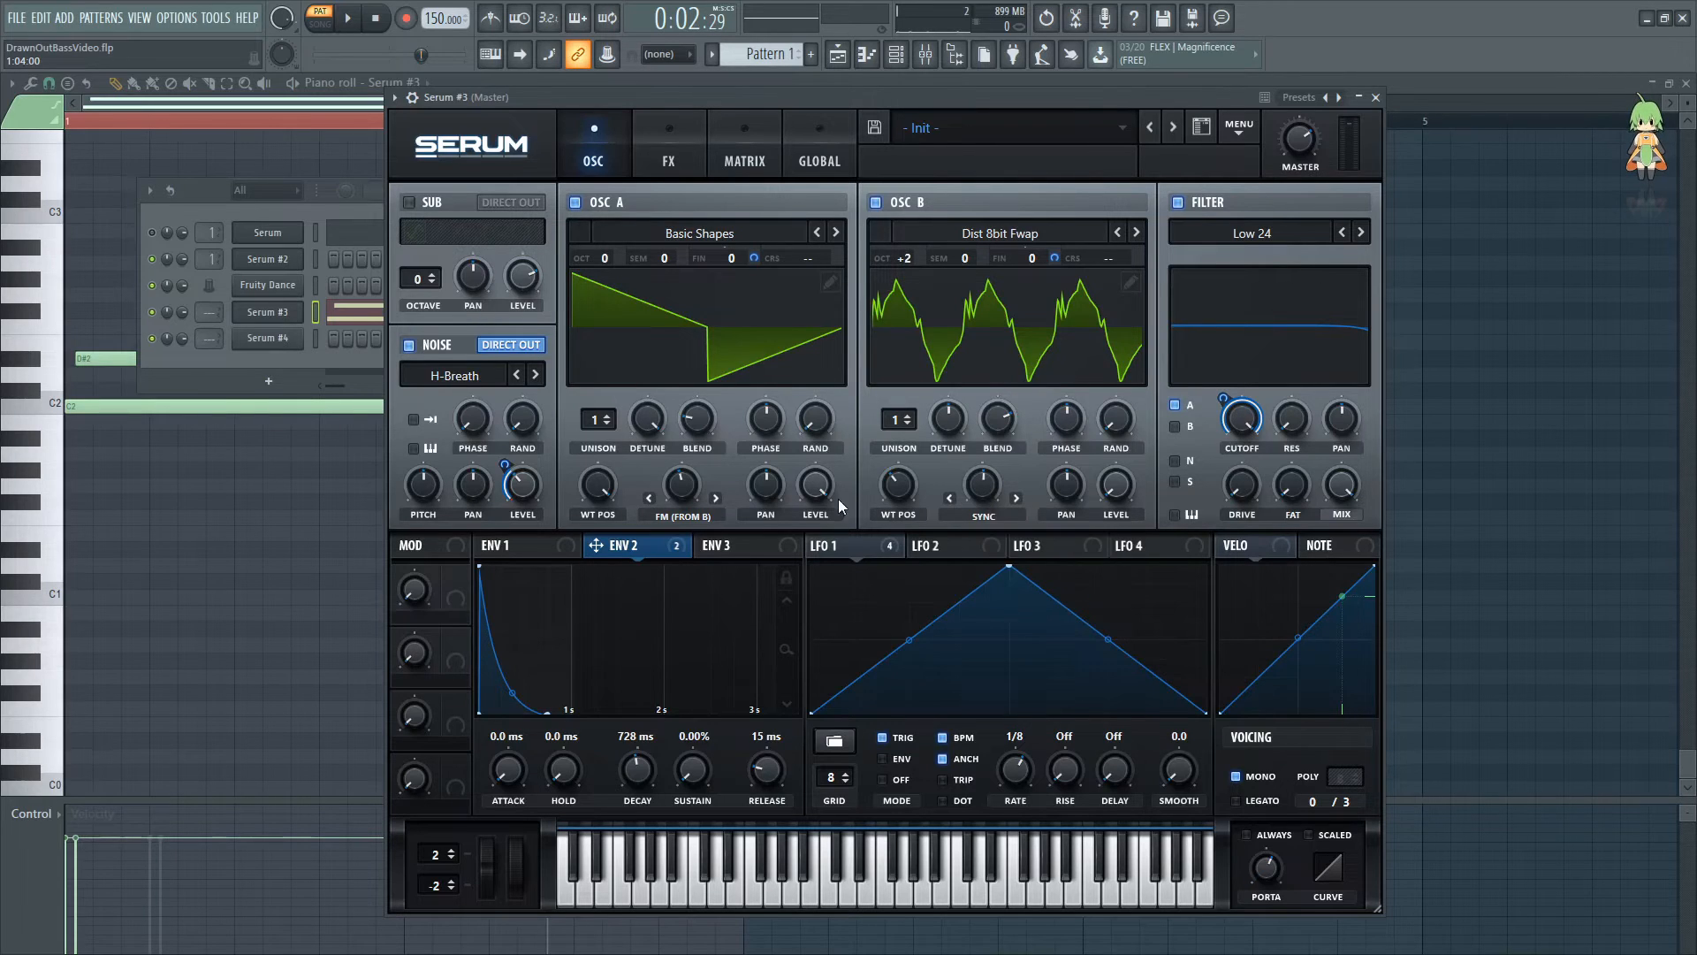
left_click(680, 168)
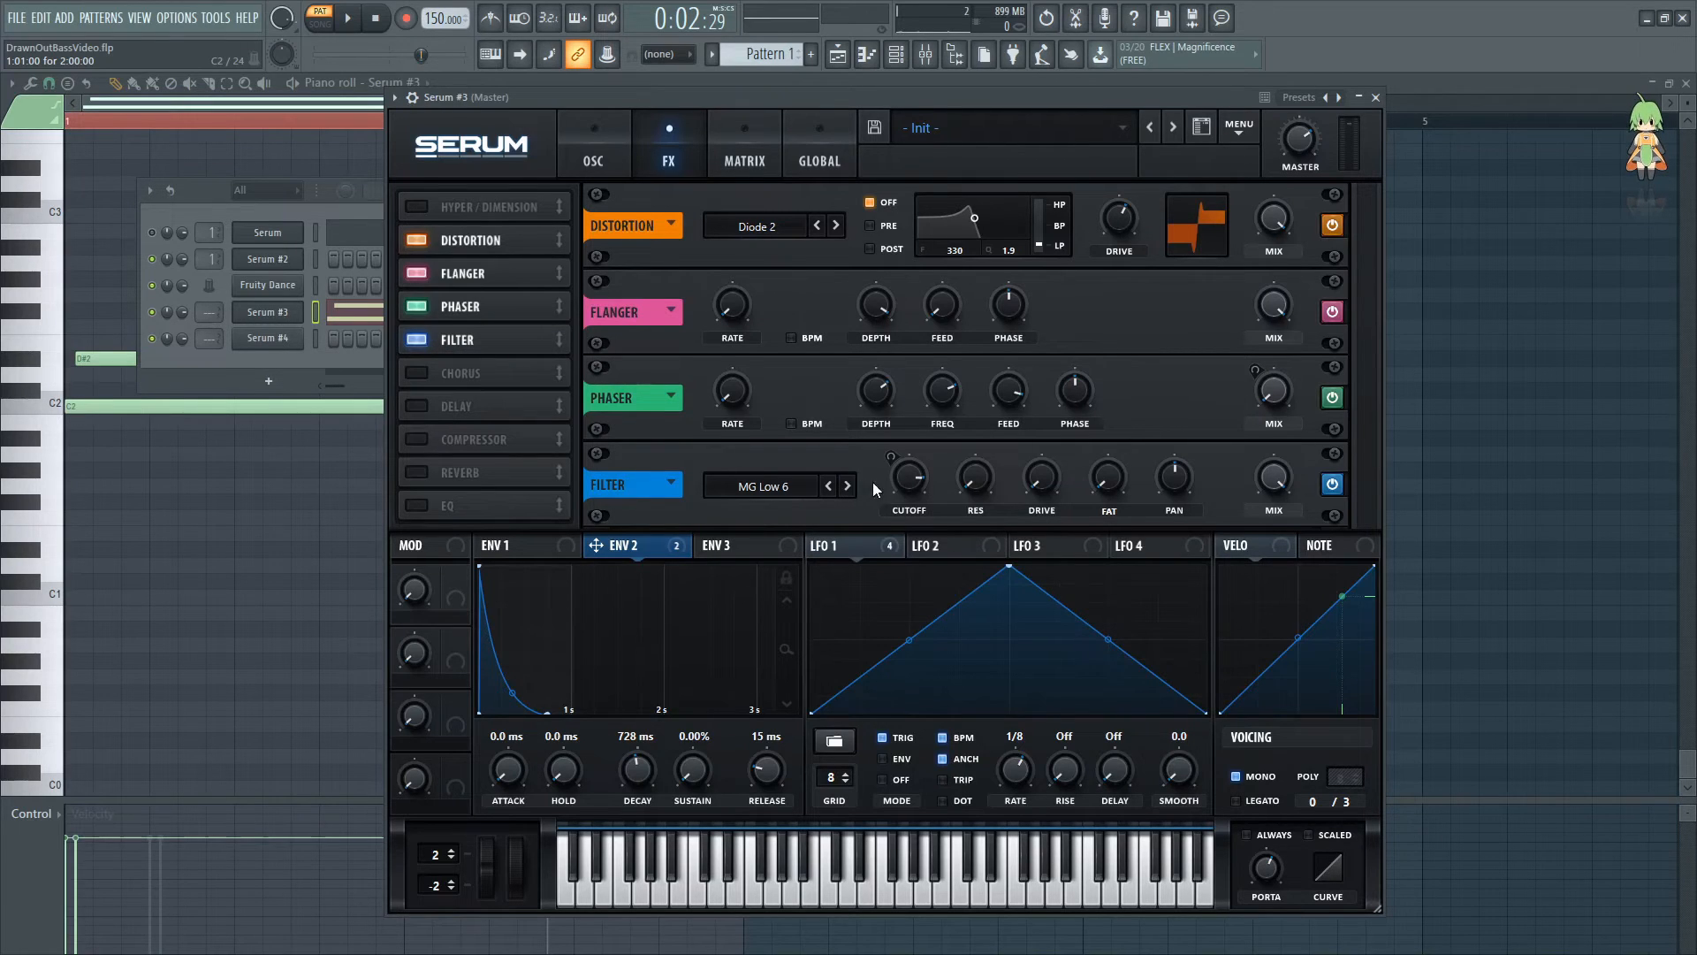
left_click(776, 491)
mouse_move(752, 566)
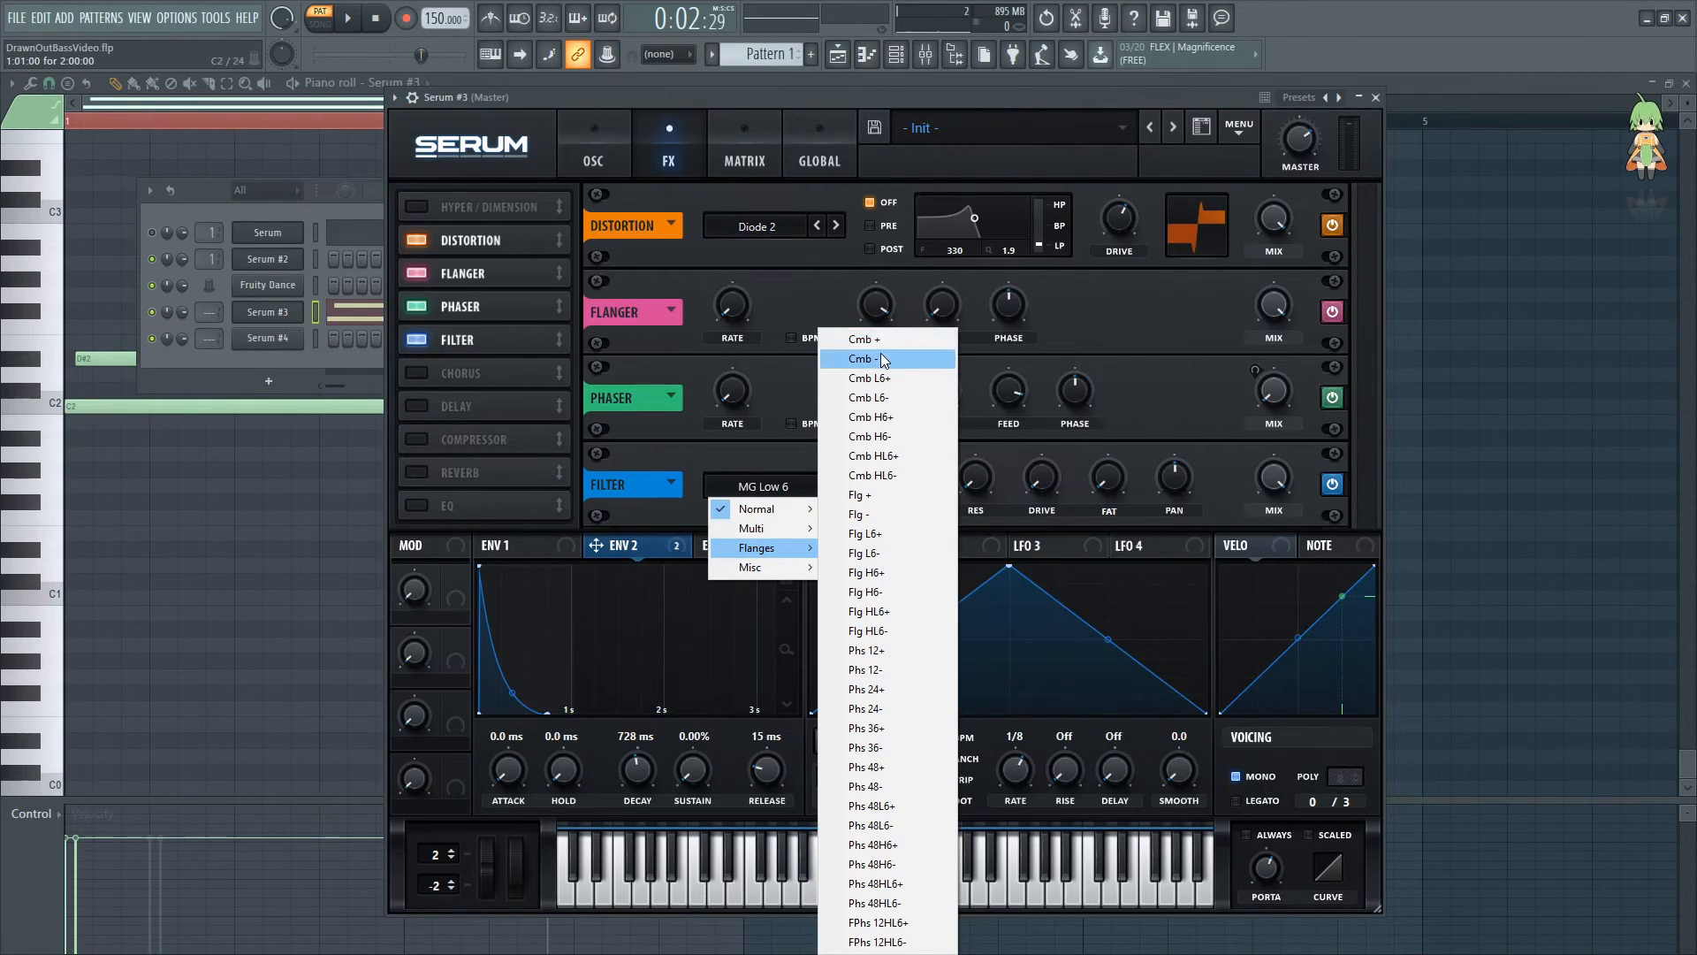
left_click(883, 359)
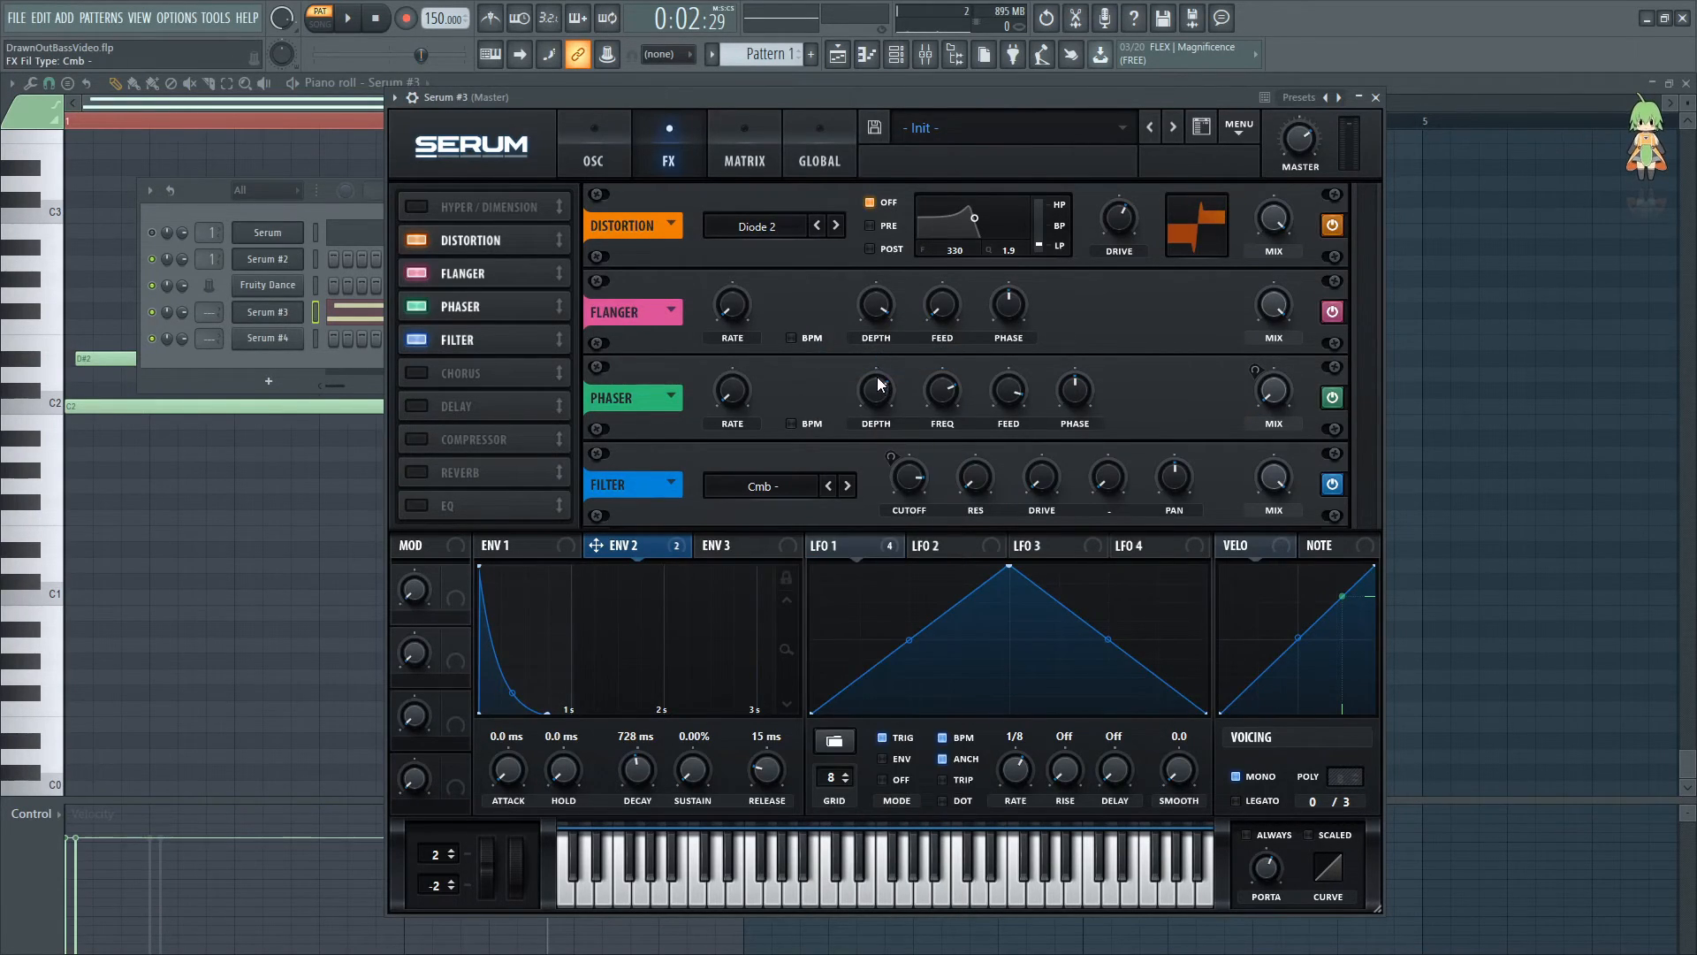
Raise the FX filter's resonance, remove the LFO 1 modulation from its cutoff and lower the cutoff to around 167 Hz
left_click_drag(908, 477, 909, 586)
left_click_drag(975, 478, 975, 383)
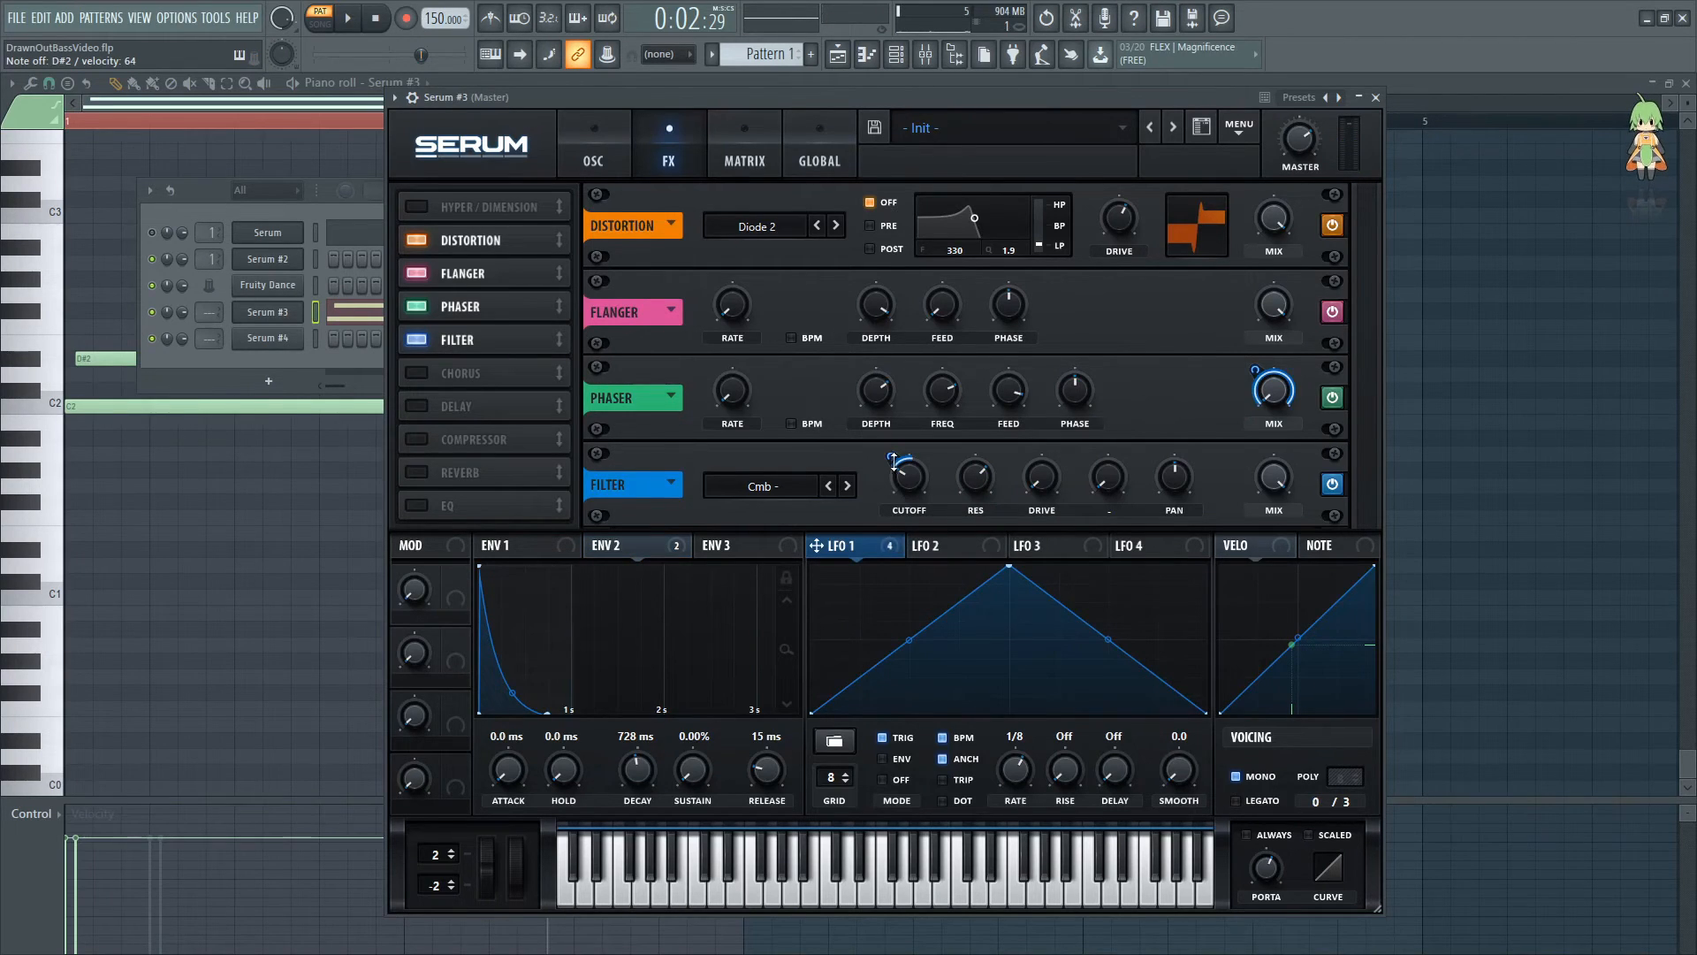
right_click(890, 456)
left_click(1008, 507)
mouse_move(905, 479)
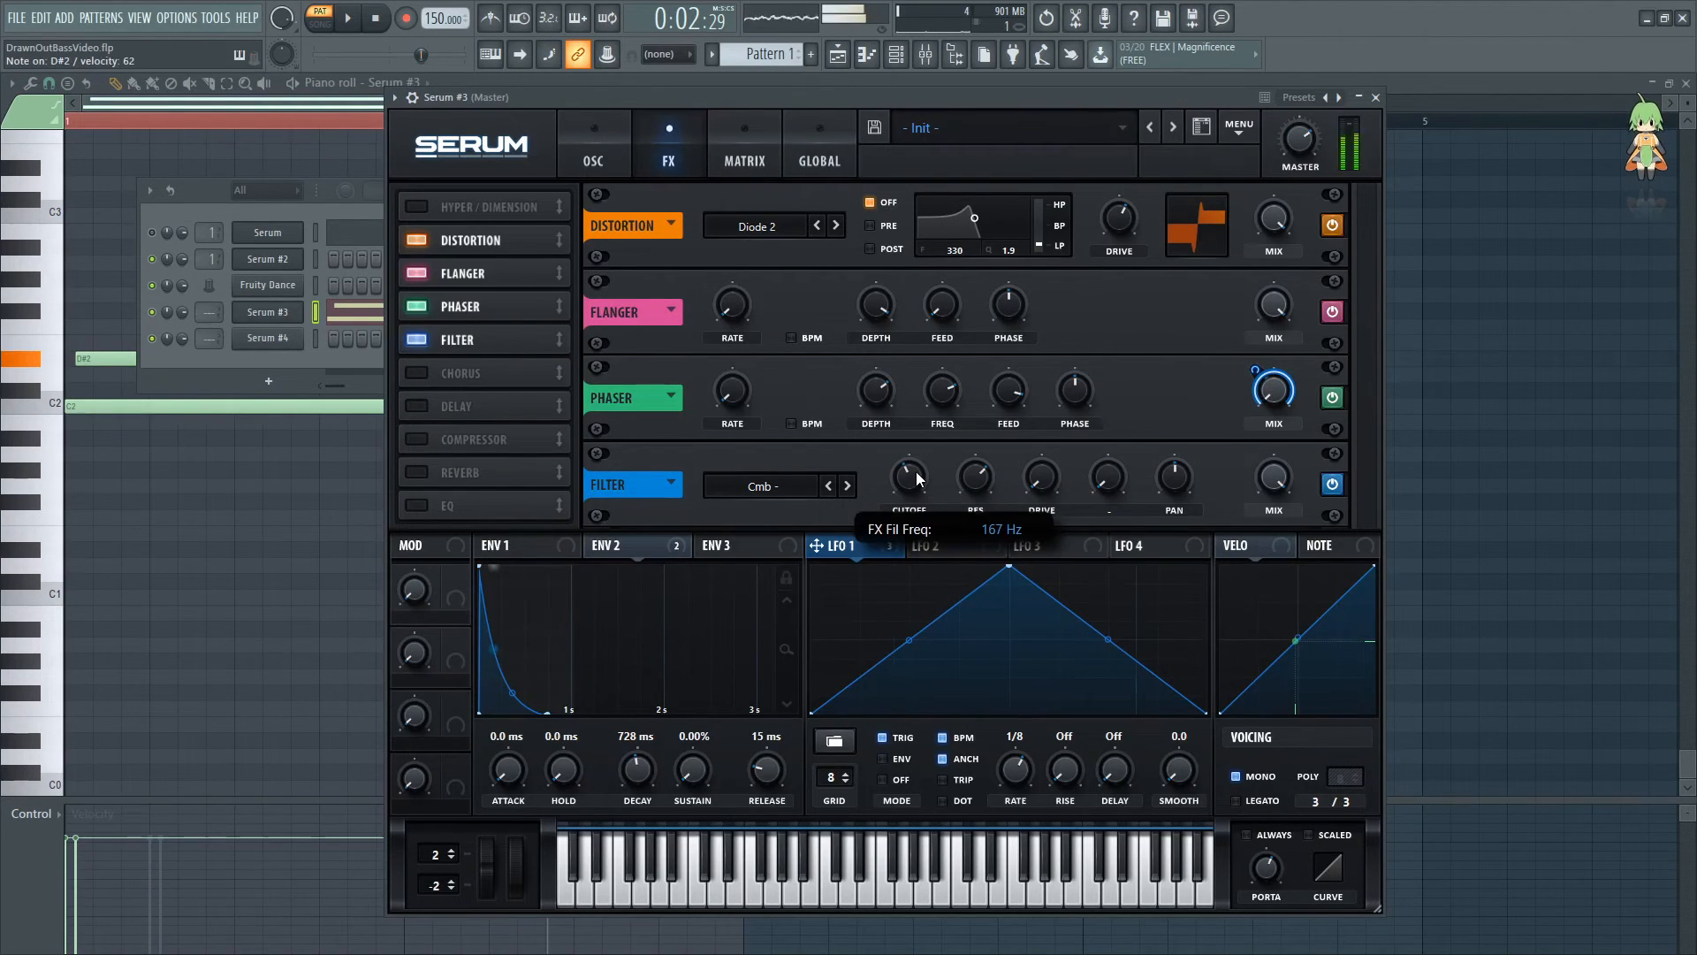
mouse_move(915, 470)
left_mouse_down()
mouse_move(909, 489)
mouse_move(925, 459)
mouse_move(914, 478)
left_mouse_up()
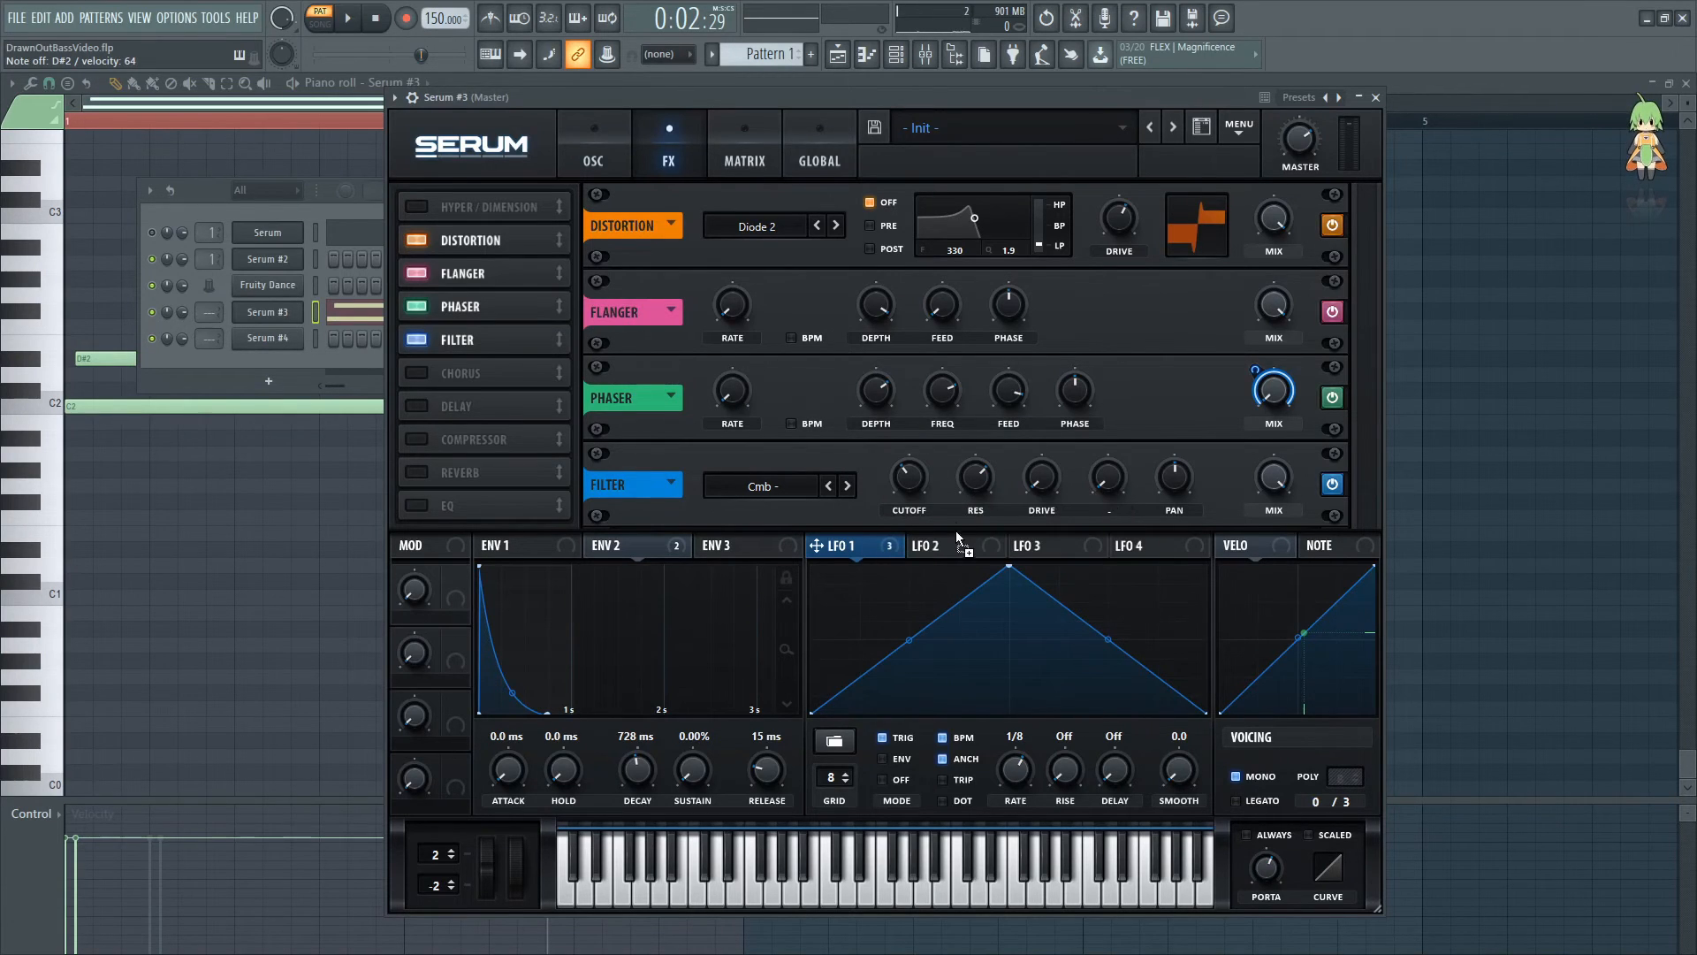
Assign LFO 1 to the FX filter's resonance, raise the filter cutoff slightly and return to the oscillator page
left_click_drag(968, 451, 966, 423)
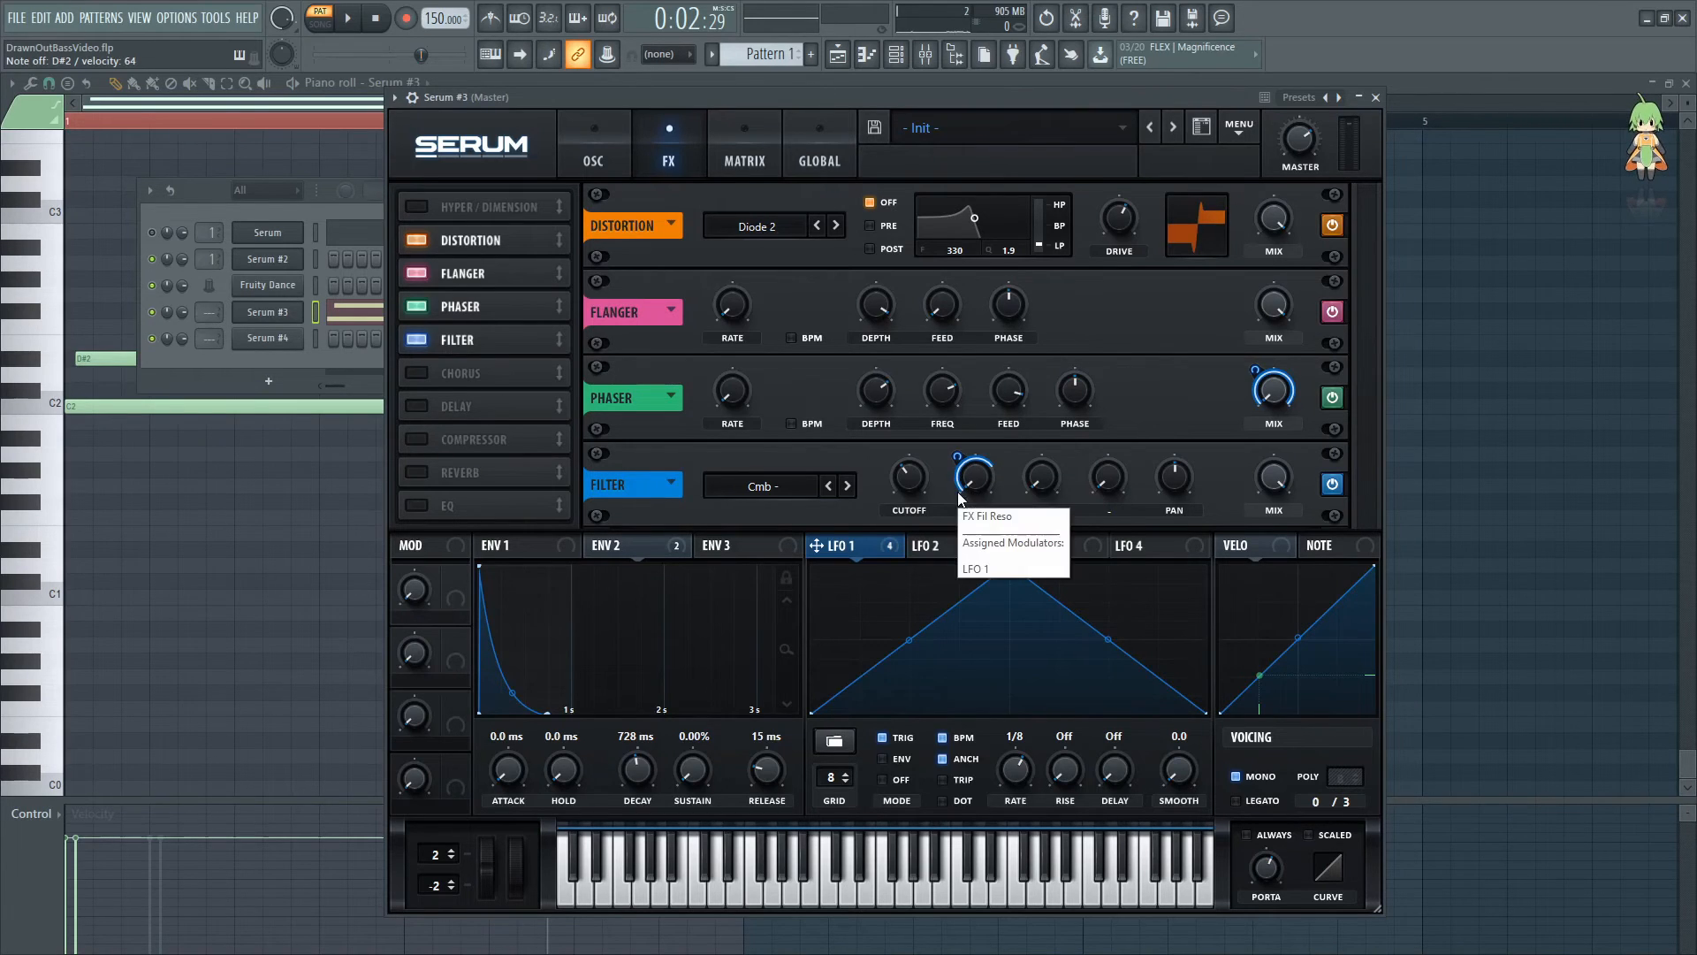
left_click_drag(913, 485, 912, 478)
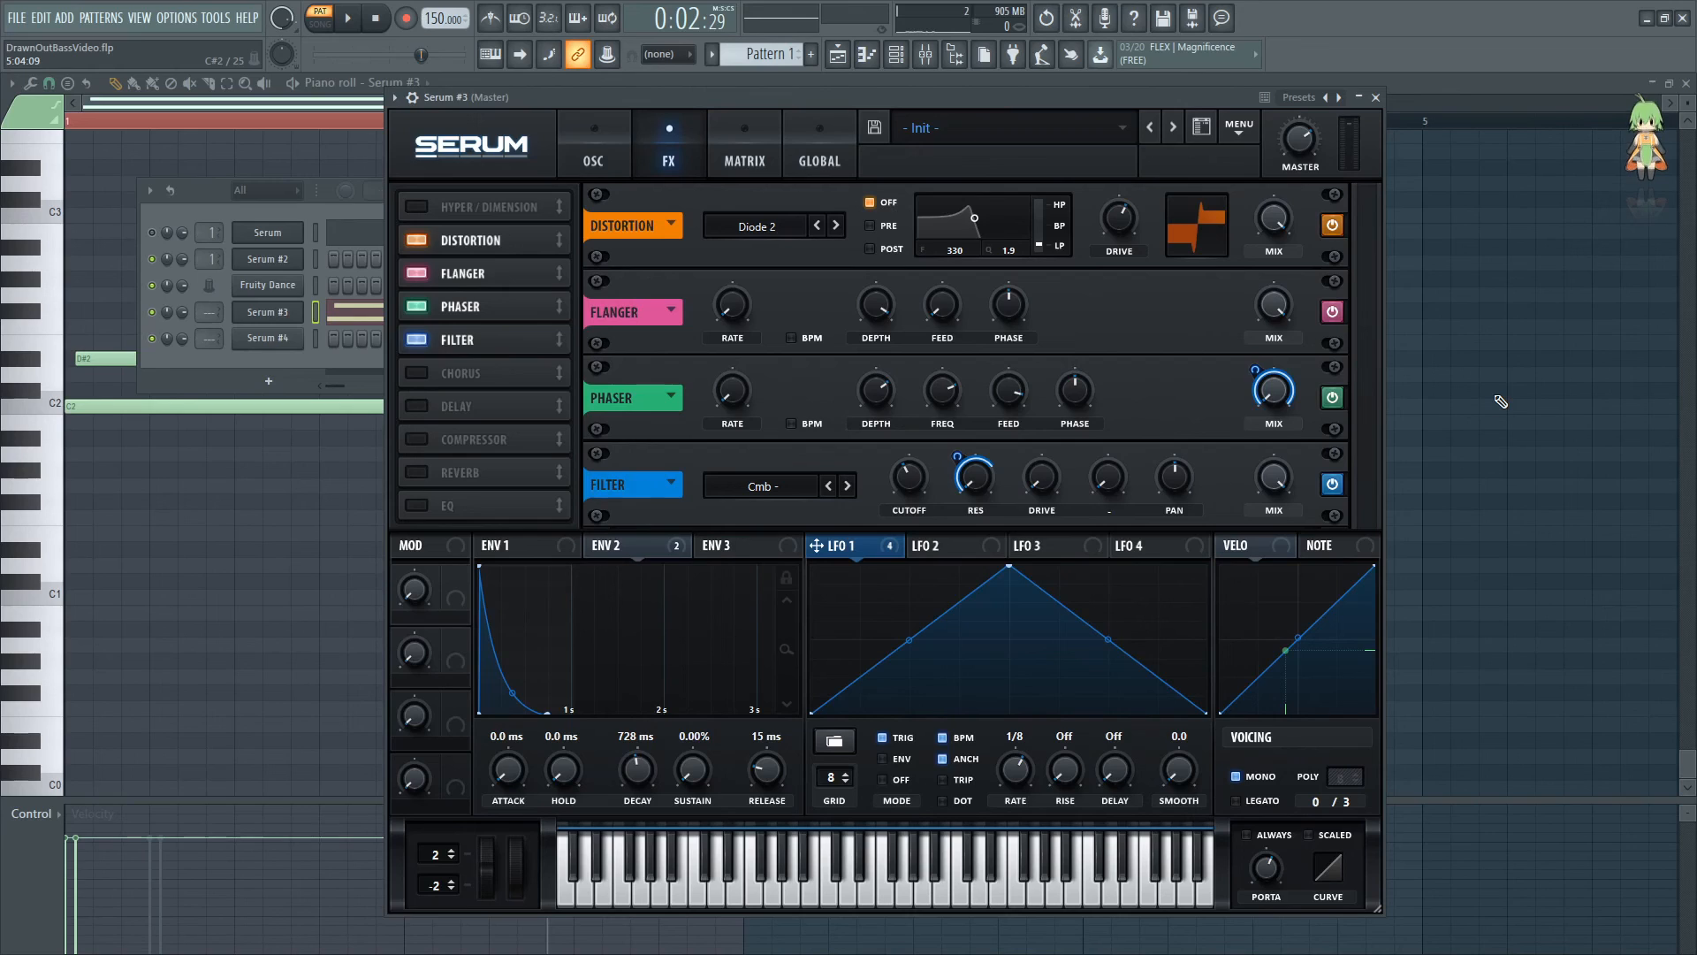
left_click(595, 141)
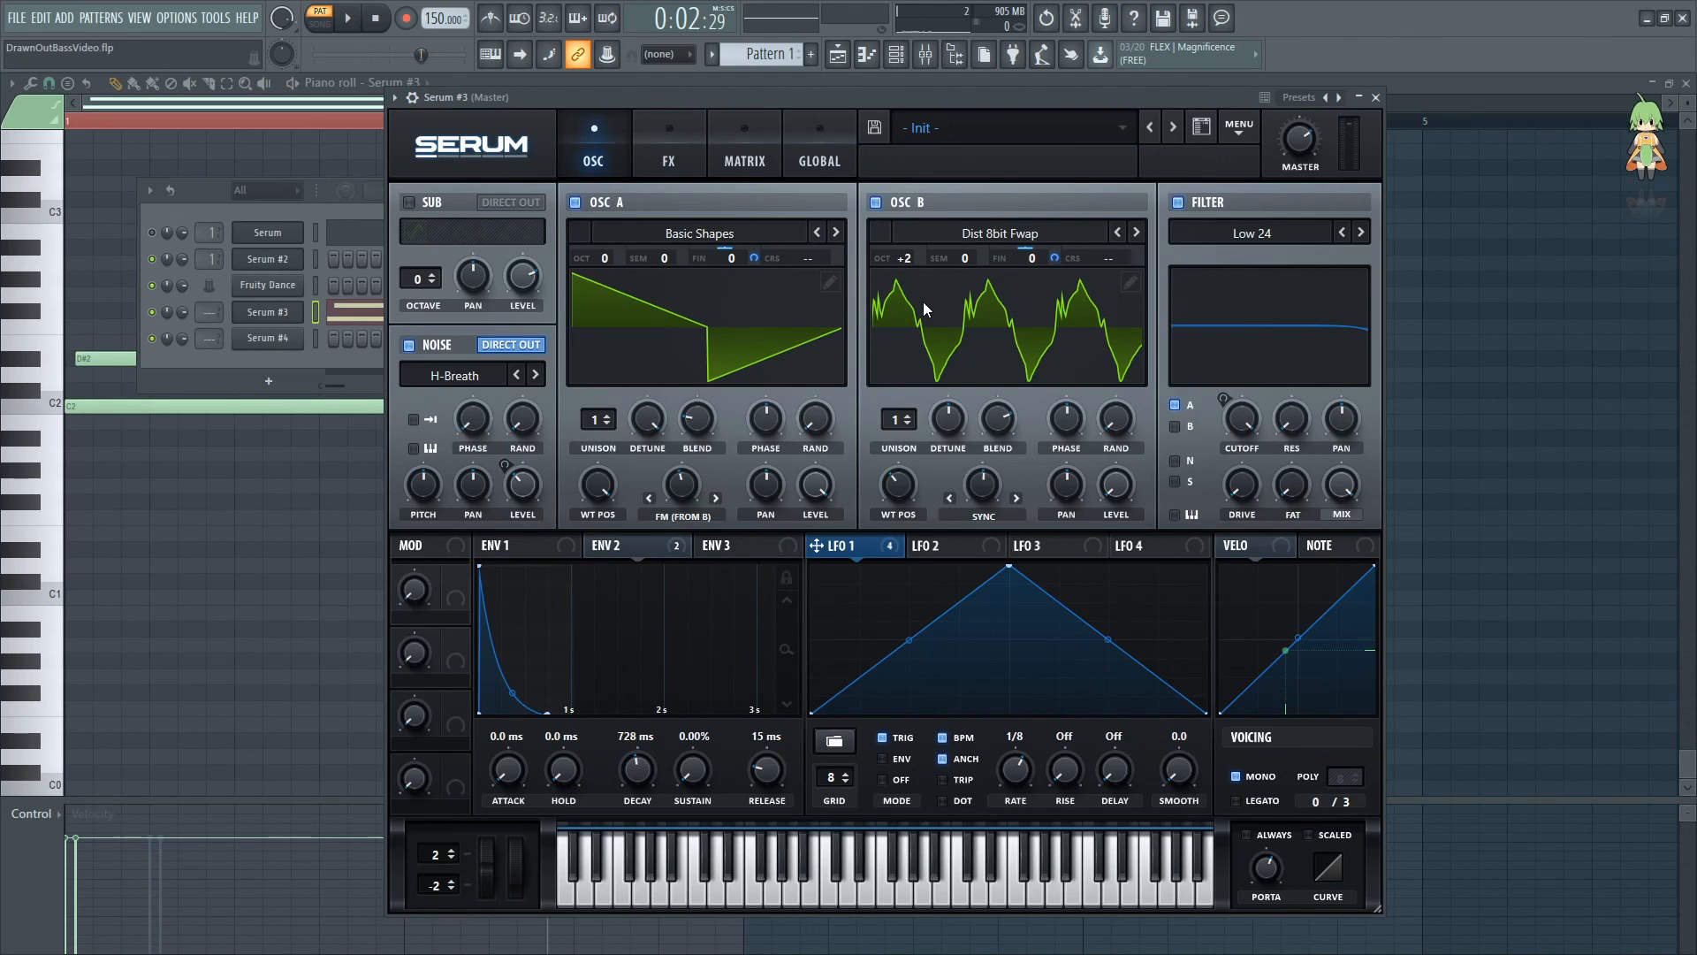